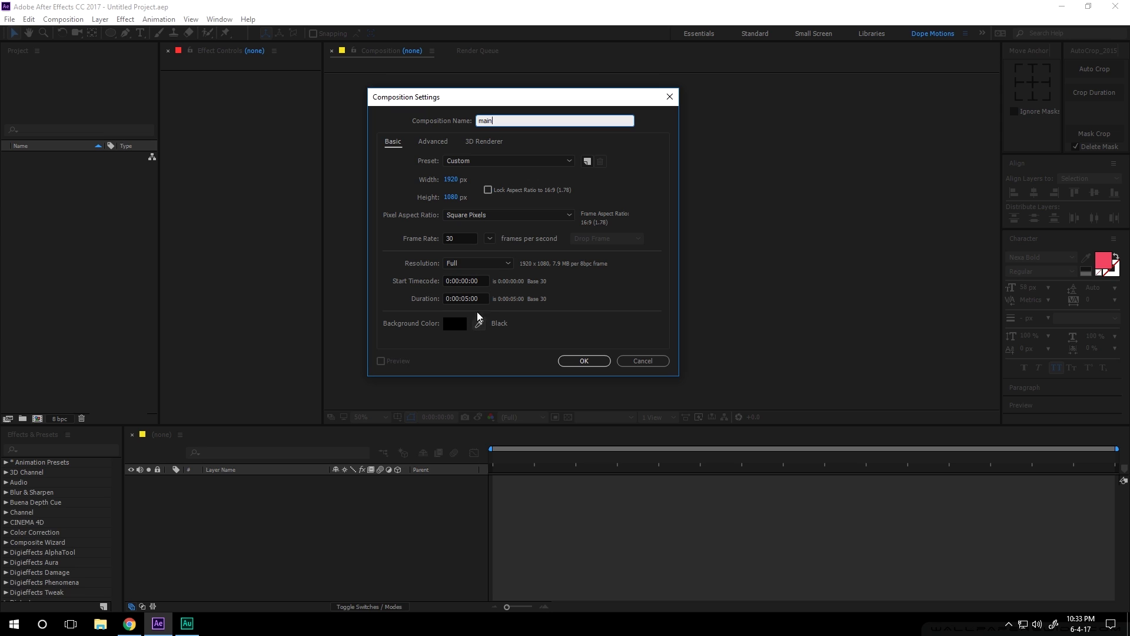
Create the five-second composition named main at 1920 × 1080 and 30 fps, and enlarge its viewing area.
left_click(585, 361)
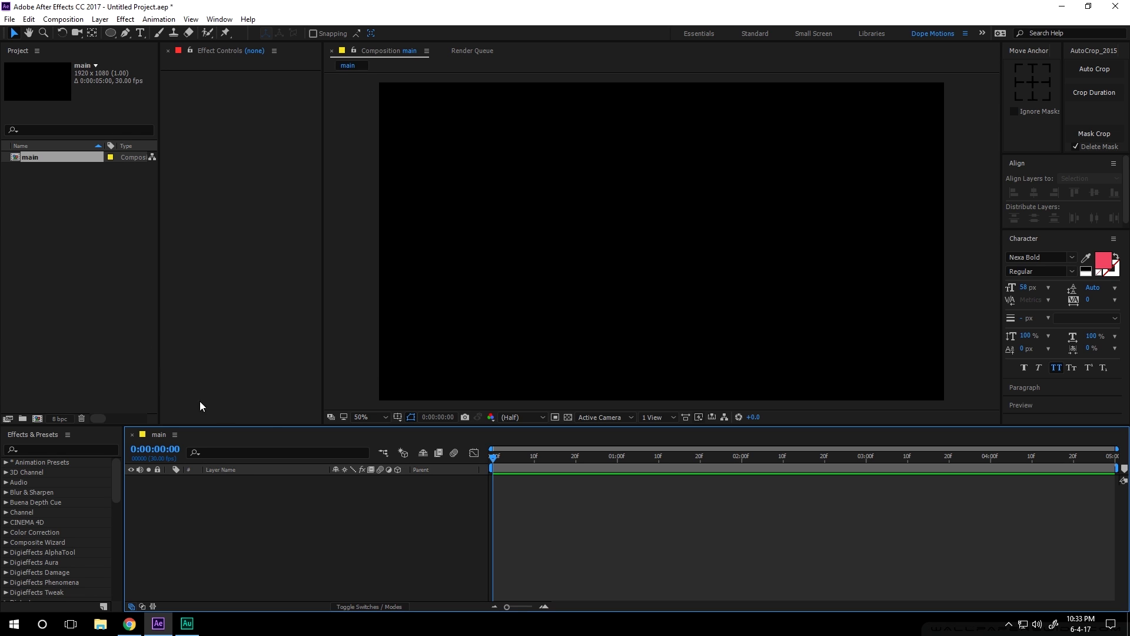
left_click_drag(259, 423, 256, 447)
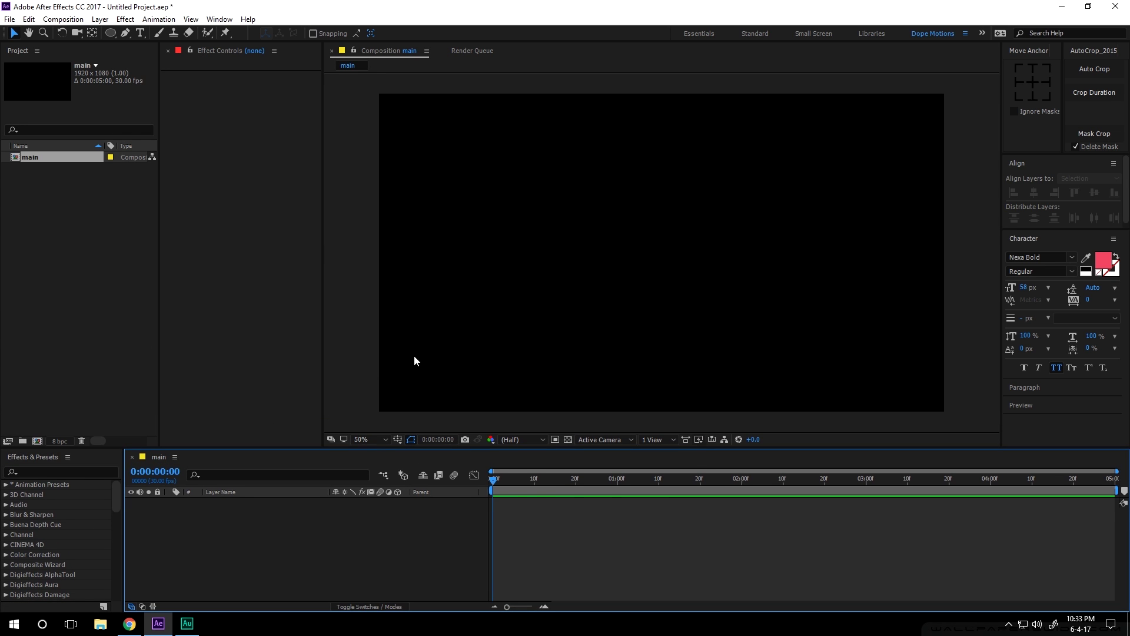
Add a full-frame ellipse shape layer with a 0 px stroke and rename the layer Circle.
double_click(111, 33)
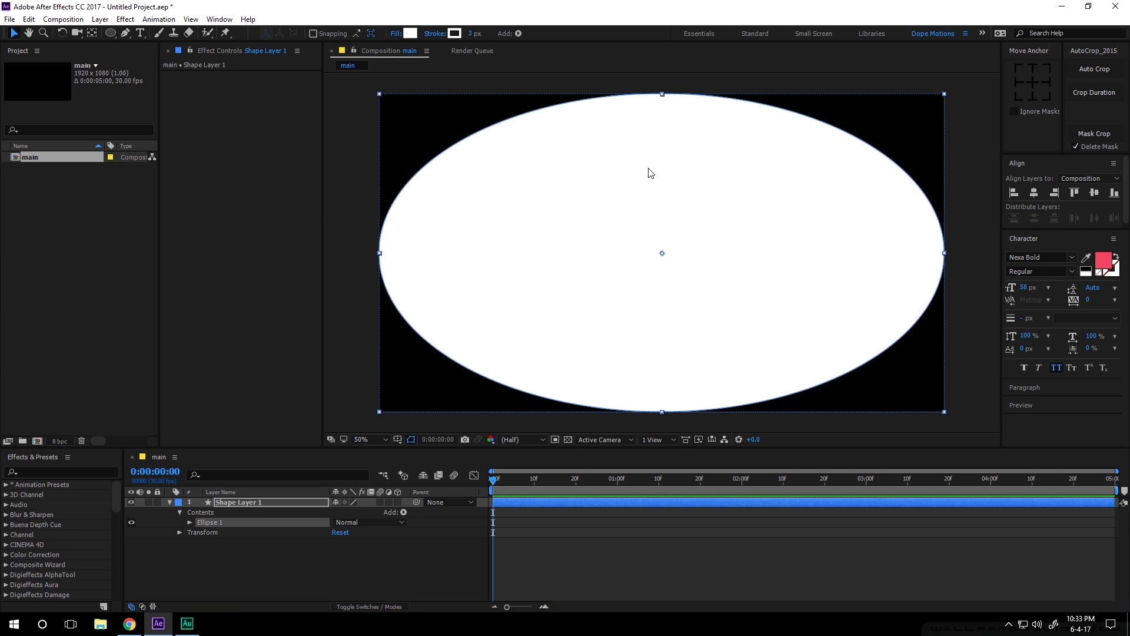
left_click_drag(474, 34, 465, 34)
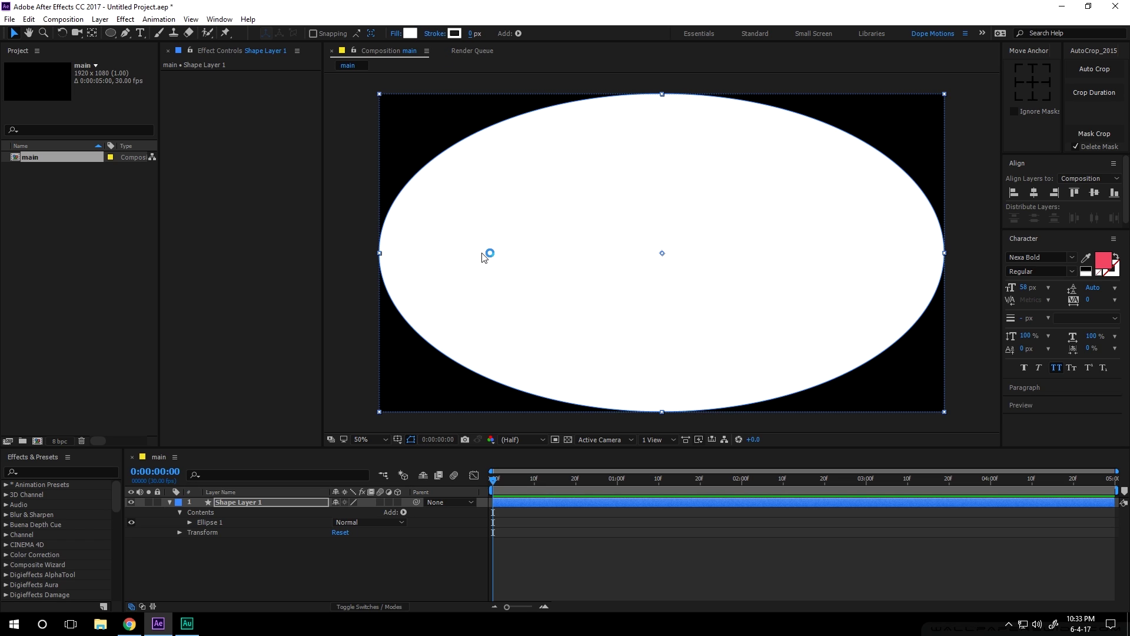
left_click(234, 505)
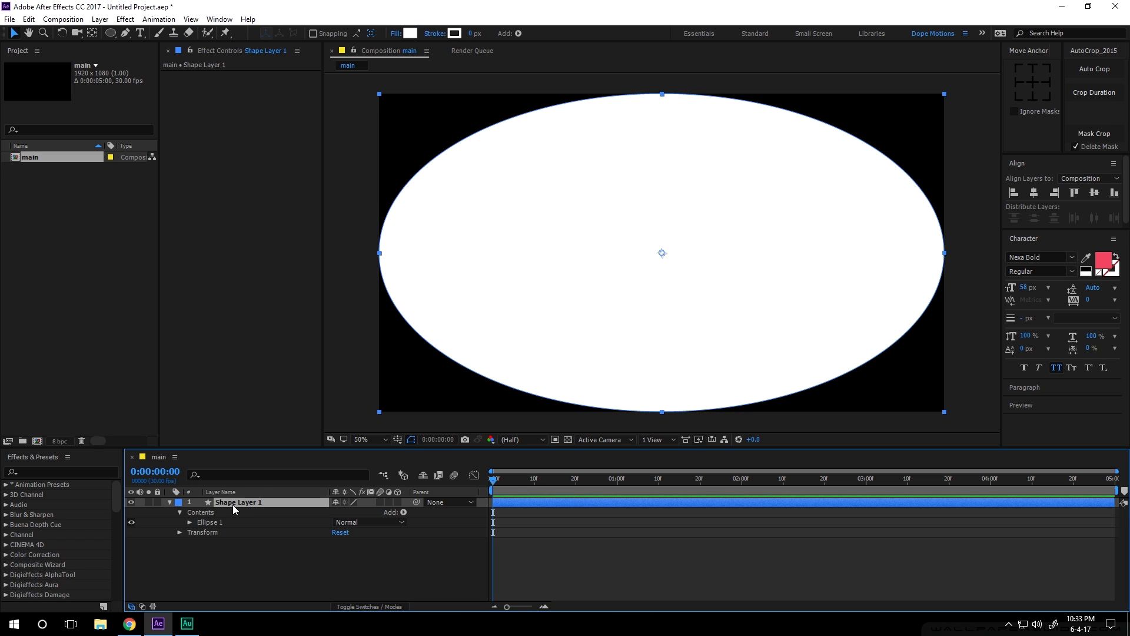
key("Return")
type("Circle")
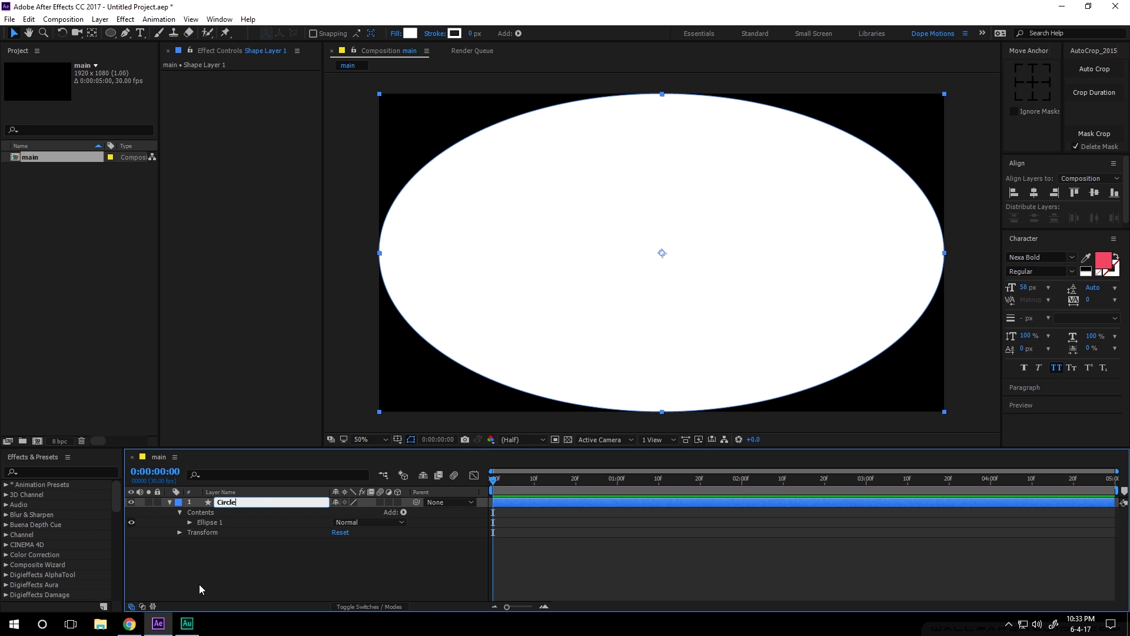
left_click(199, 584)
Set the Circle layer's ellipse path size to 35 × 35 and hide the shape path outlines in the composition view.
left_click(190, 523)
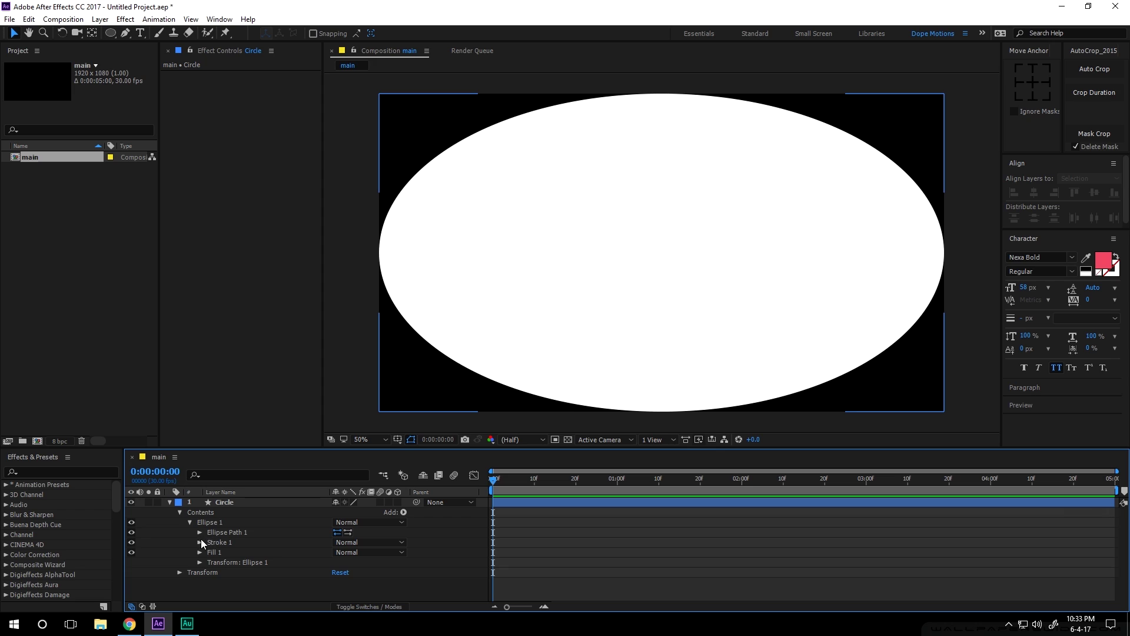
left_click(201, 533)
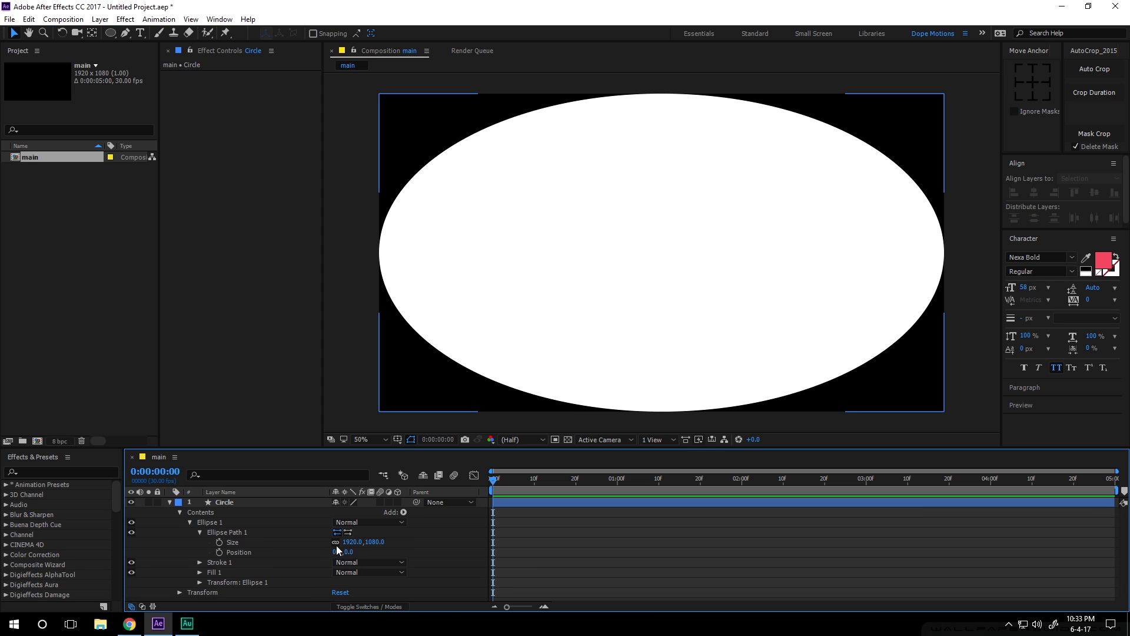
left_click(352, 543)
type("35")
key("Tab")
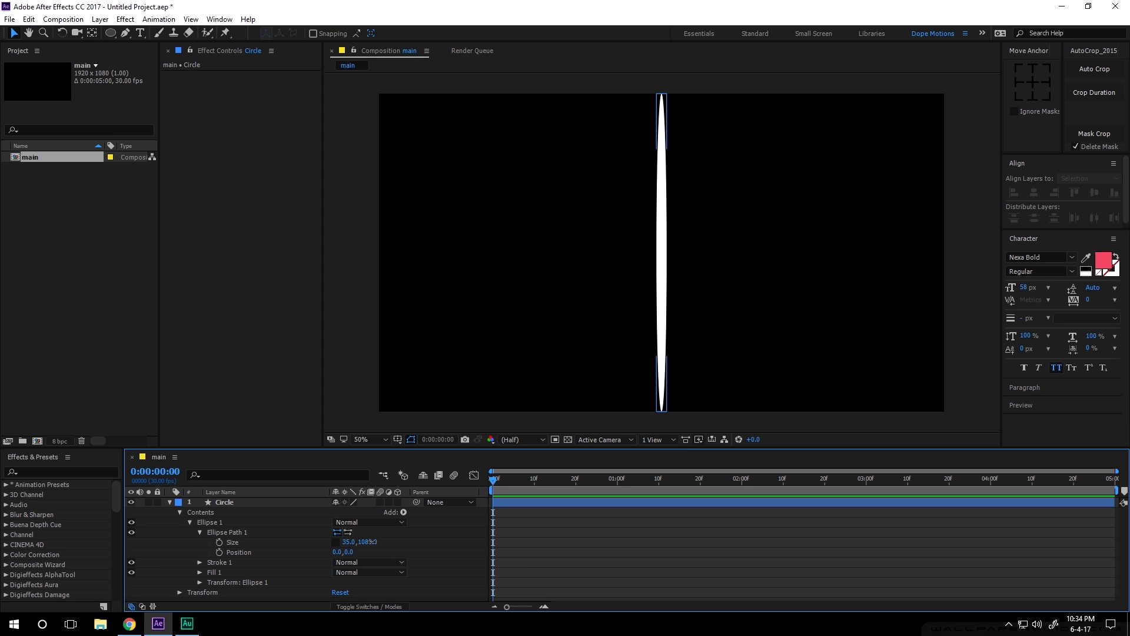
type("35")
key("Return")
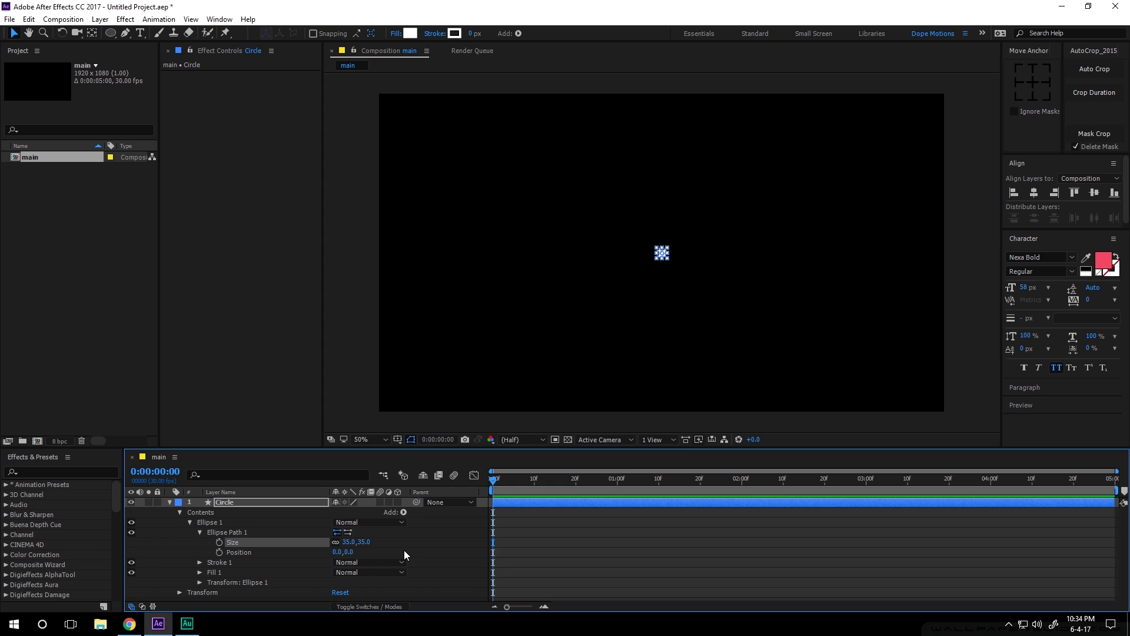
left_click(410, 439)
mouse_move(661, 259)
left_mouse_down()
mouse_move(663, 238)
mouse_move(662, 269)
left_mouse_up()
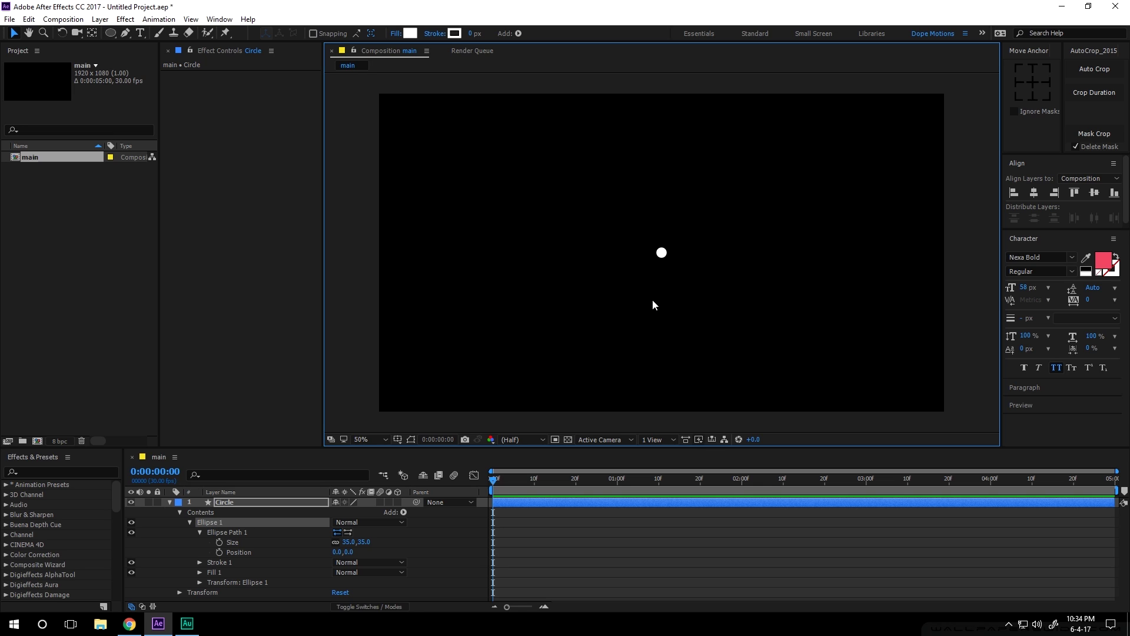
left_click(169, 503)
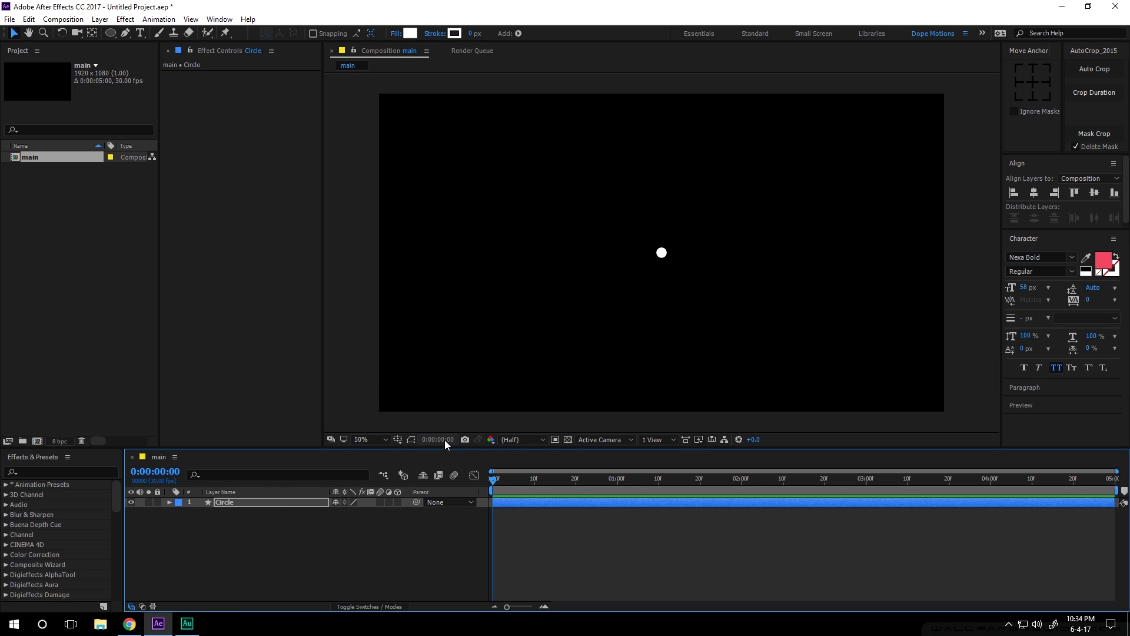
Show the Title/Action Safe guides and add a Position keyframe to the Circle layer at 0:00:00:00.
left_click(396, 440)
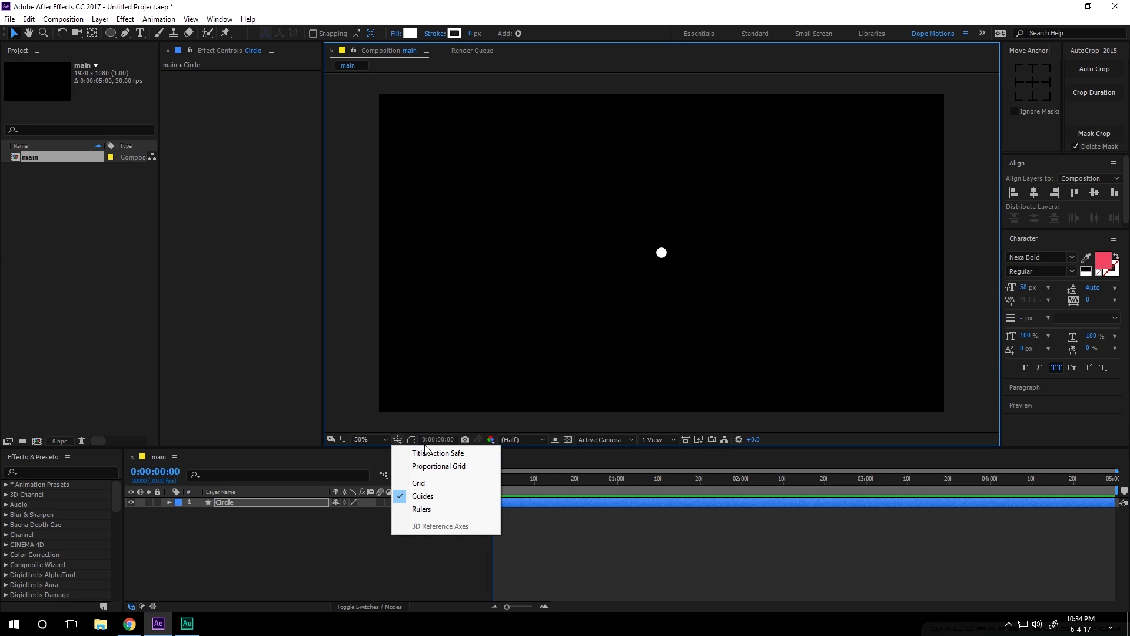
left_click(406, 454)
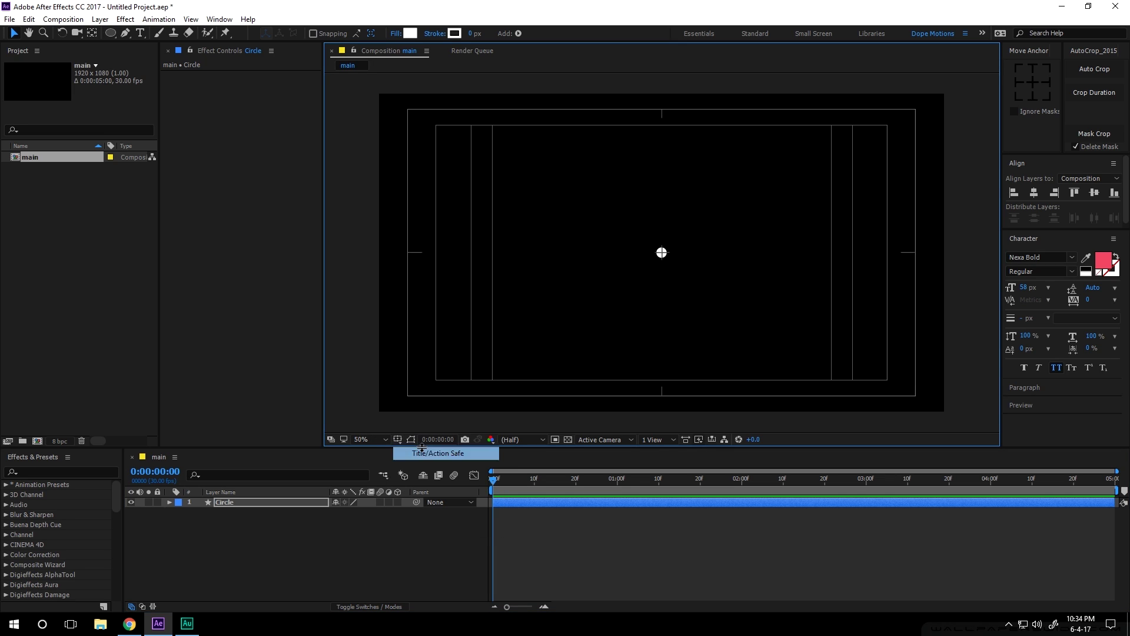
left_click(258, 503)
key("p")
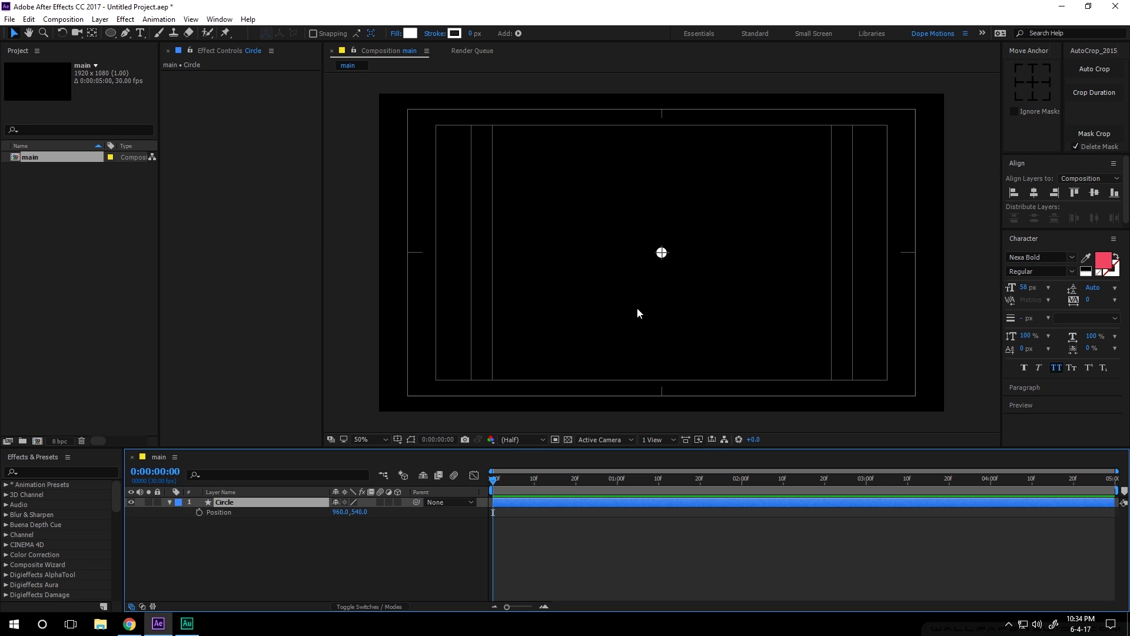
key("slash")
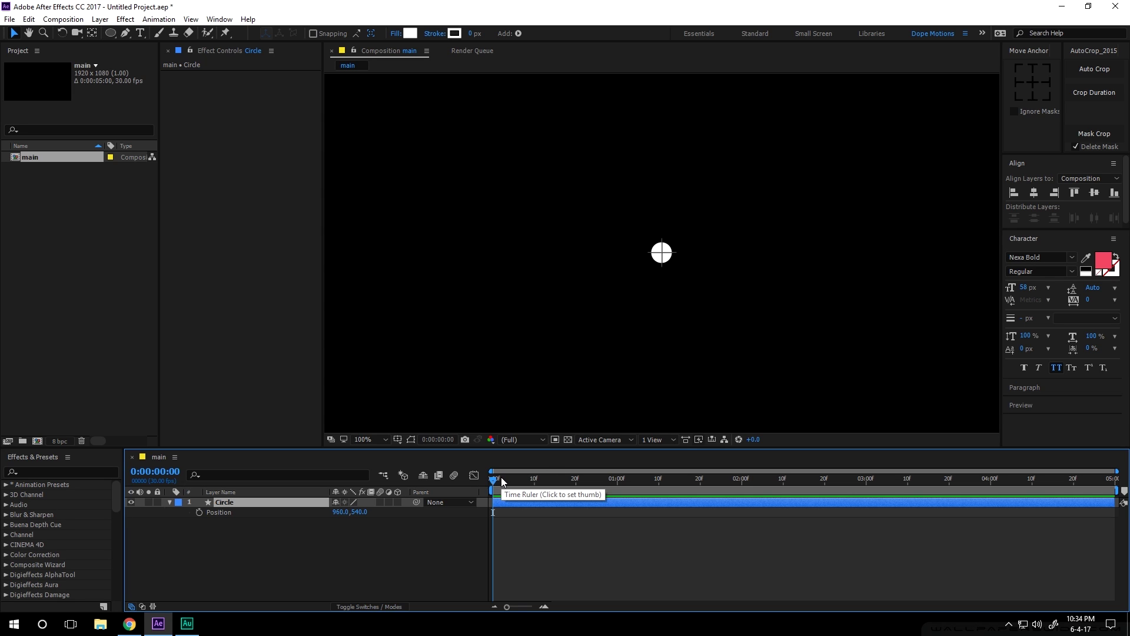
left_click(200, 513)
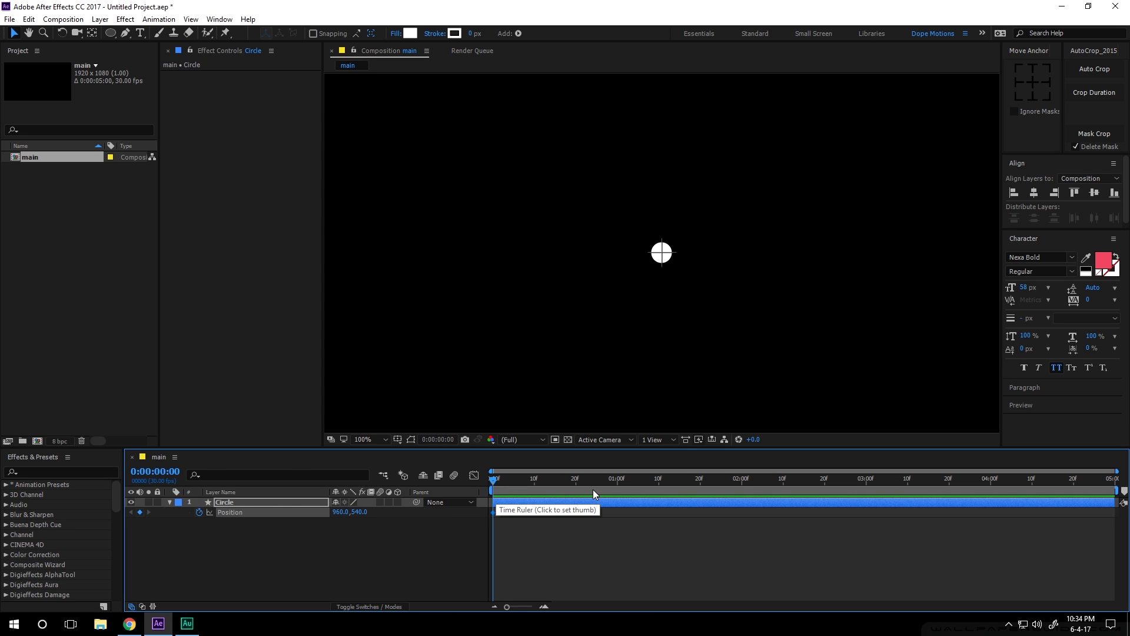
Move the circle straight up to 960, 358 at frame 20, and shift that Position keyframe to frame 15.
left_click_drag(513, 480, 576, 481)
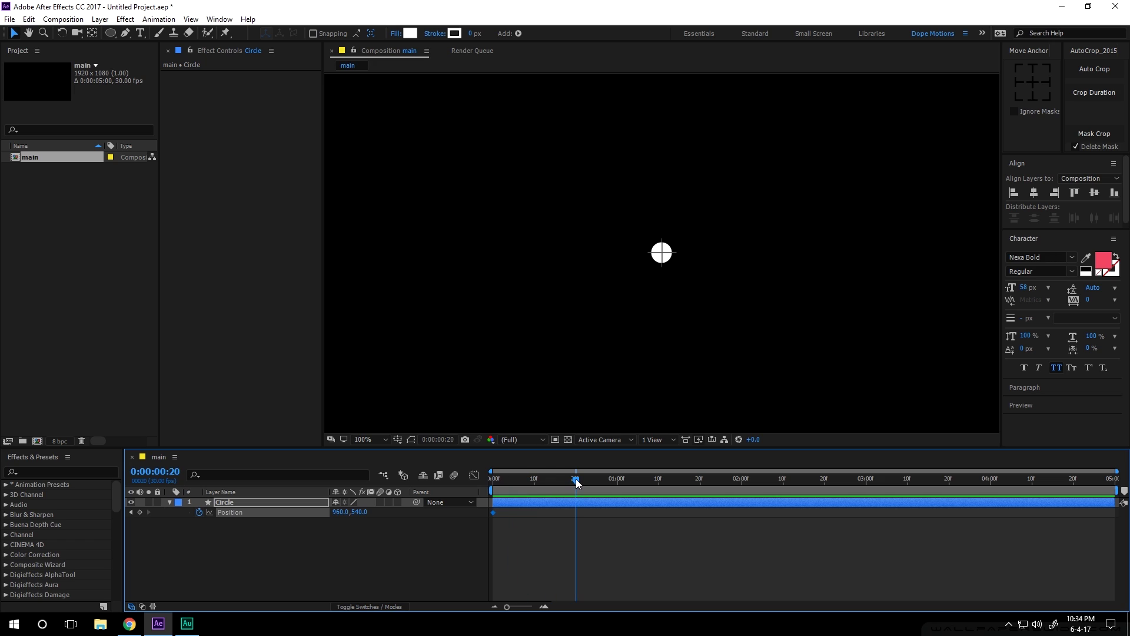
left_click_drag(664, 253, 664, 145)
key("comma")
key("apostrophe")
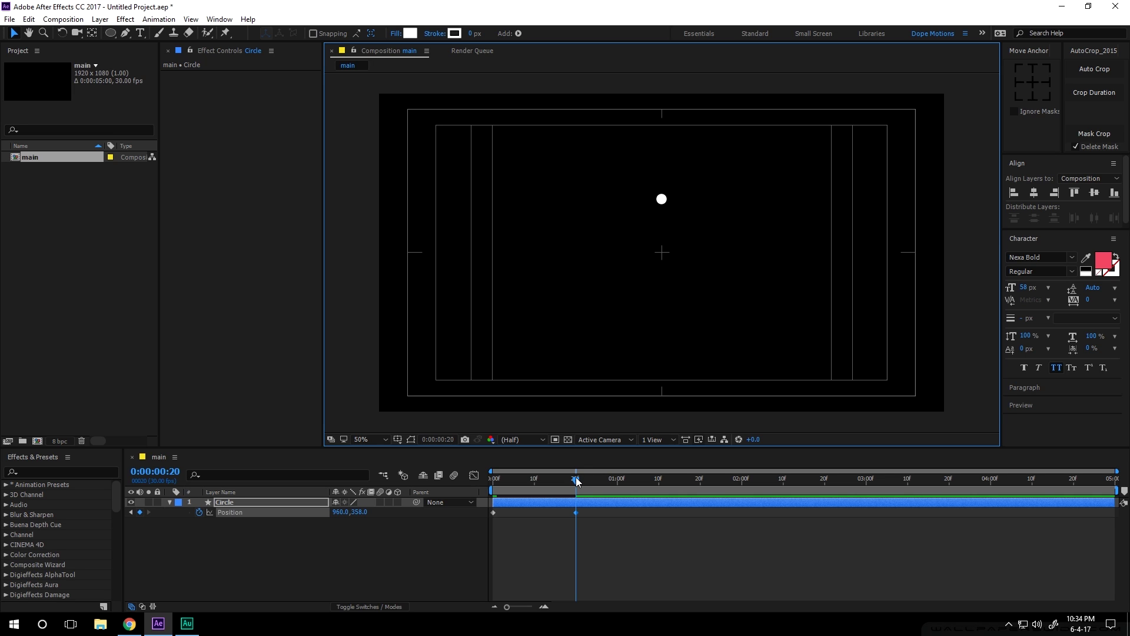
key("equal")
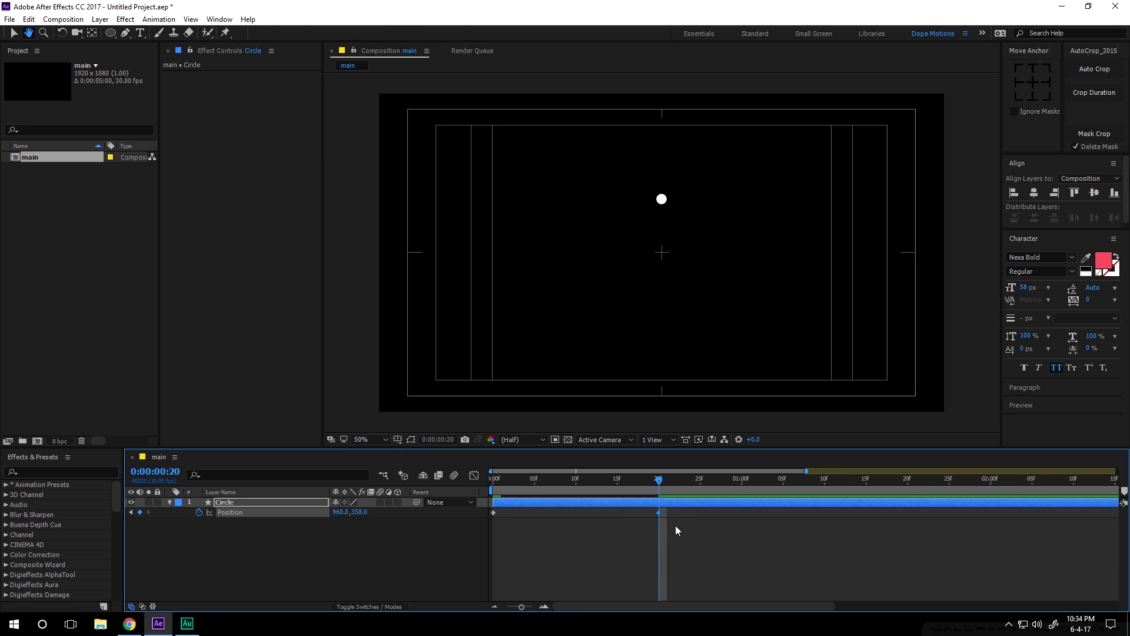
left_click_drag(660, 514, 619, 514)
At 0:00:01:00, move the circle straight down to 960, 952 to add a third Position keyframe.
left_click(669, 482)
left_click_drag(676, 484, 738, 485)
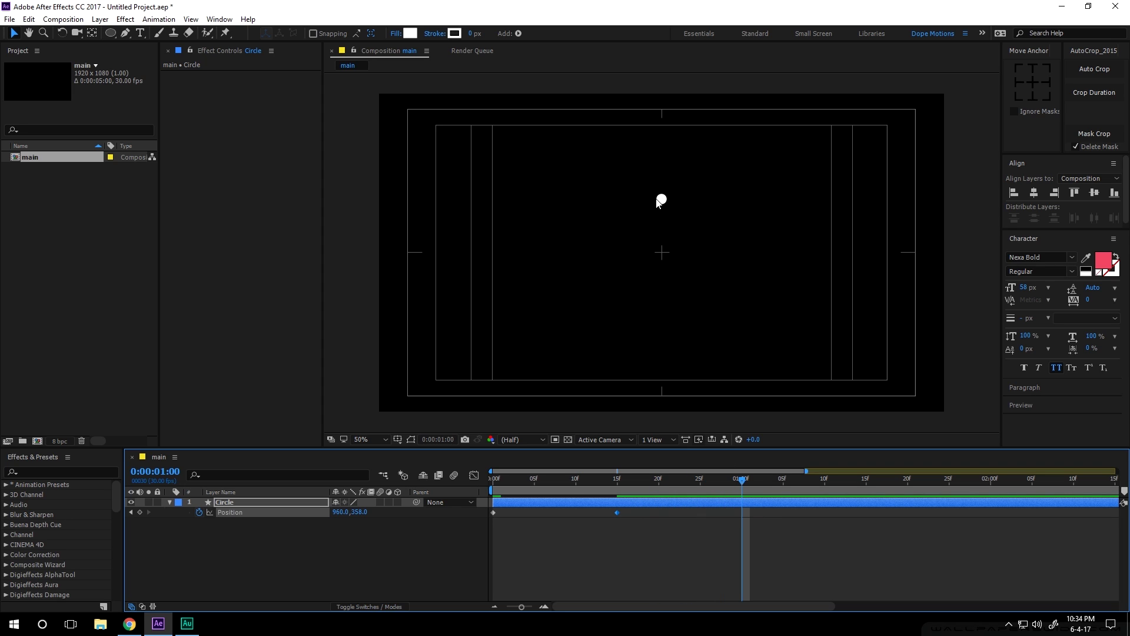
left_click_drag(663, 203, 674, 376)
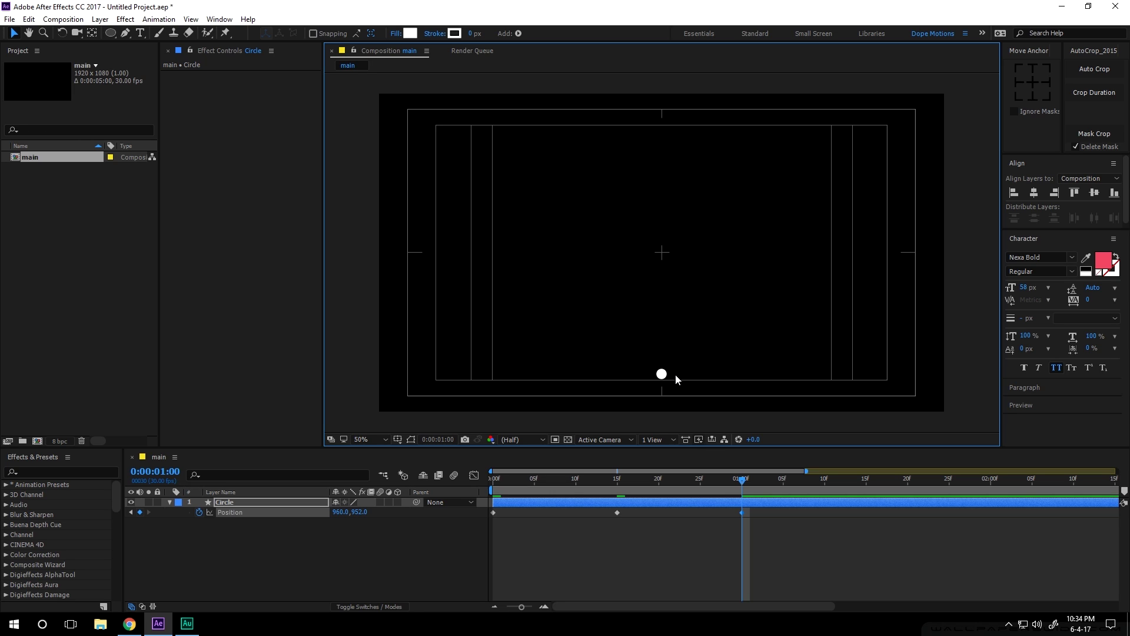
Duplicate the first two Position keyframes at 0:00:01:15 and time-reverse the copies.
left_click_drag(742, 484, 861, 484)
left_click_drag(627, 527, 488, 505)
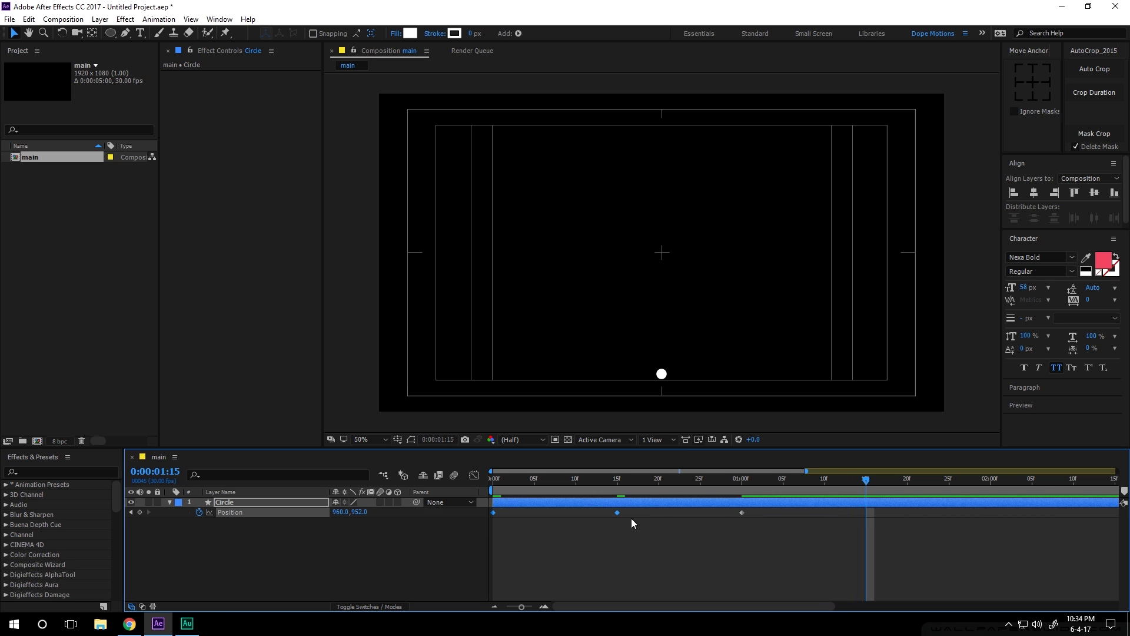
key("ctrl+v")
right_click(865, 512)
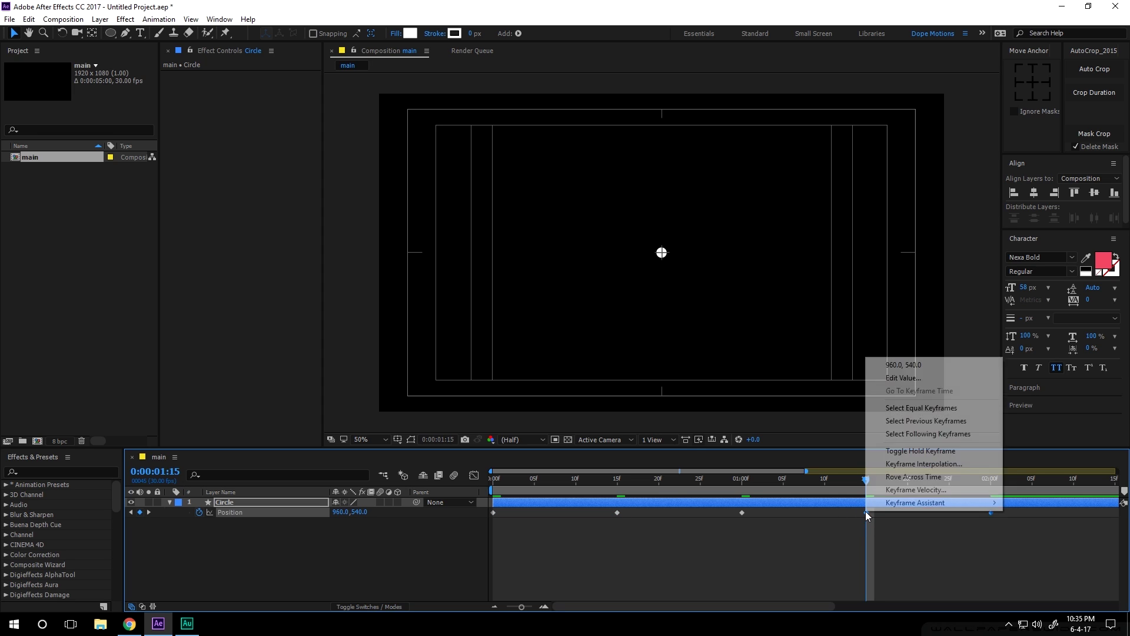
mouse_move(898, 503)
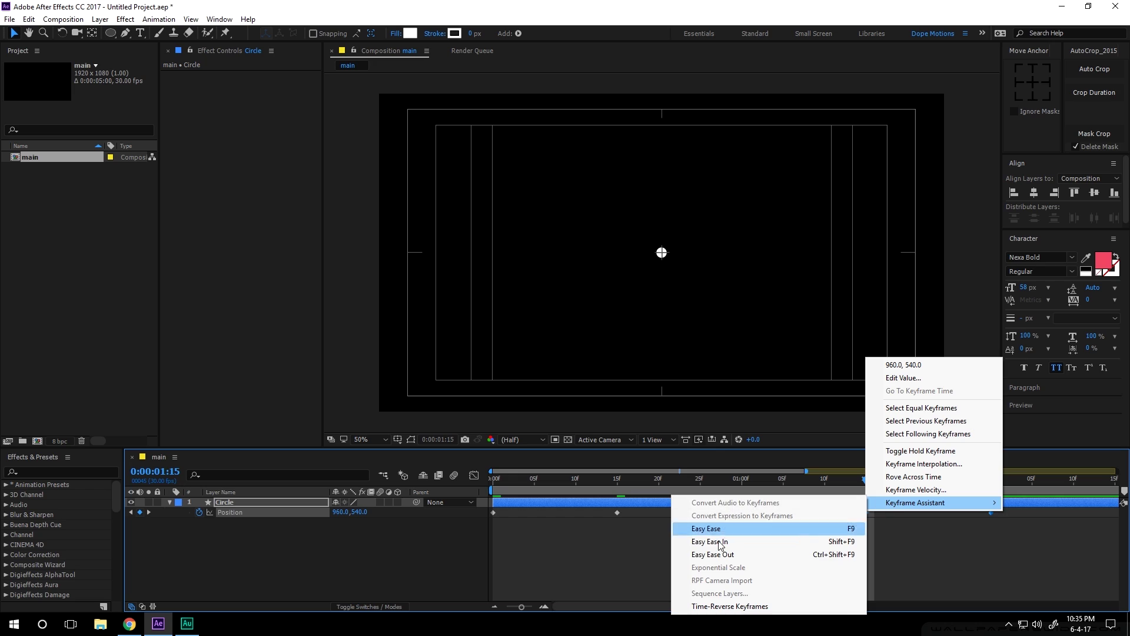
left_click(735, 605)
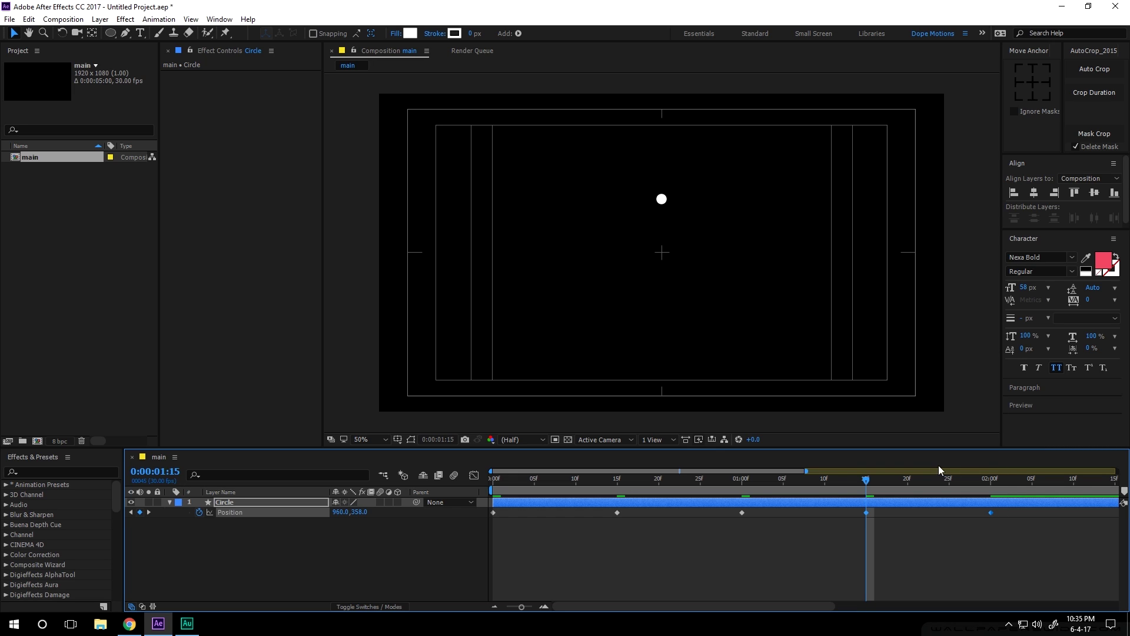
End the work area at 0:00:02:01 and preview the circle's motion.
left_click_drag(990, 478, 998, 479)
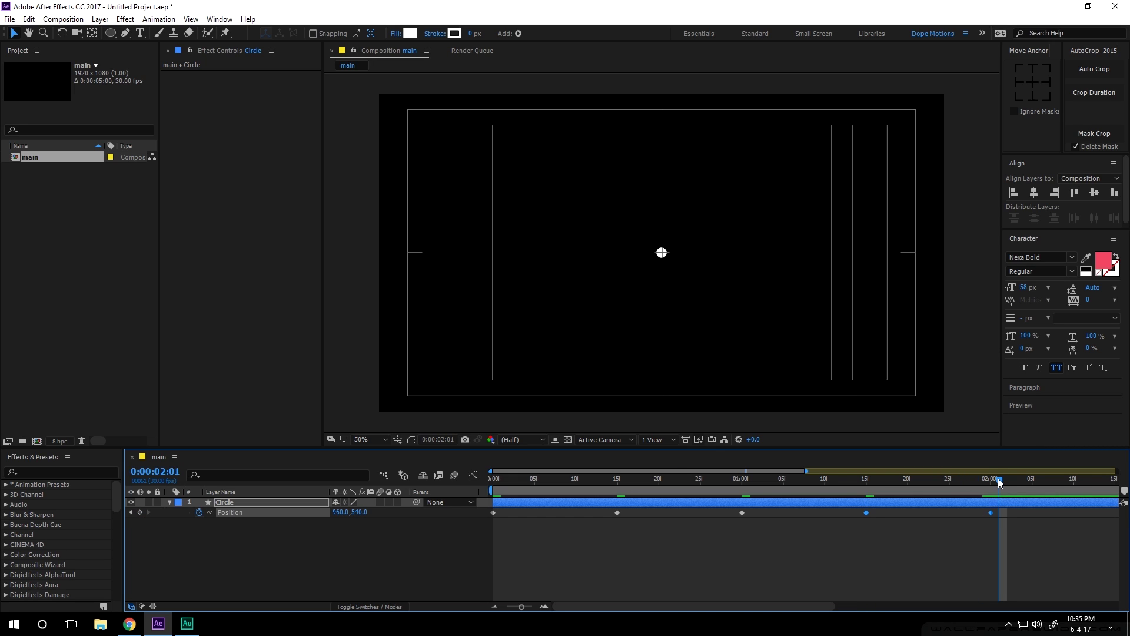
key("n")
key("space")
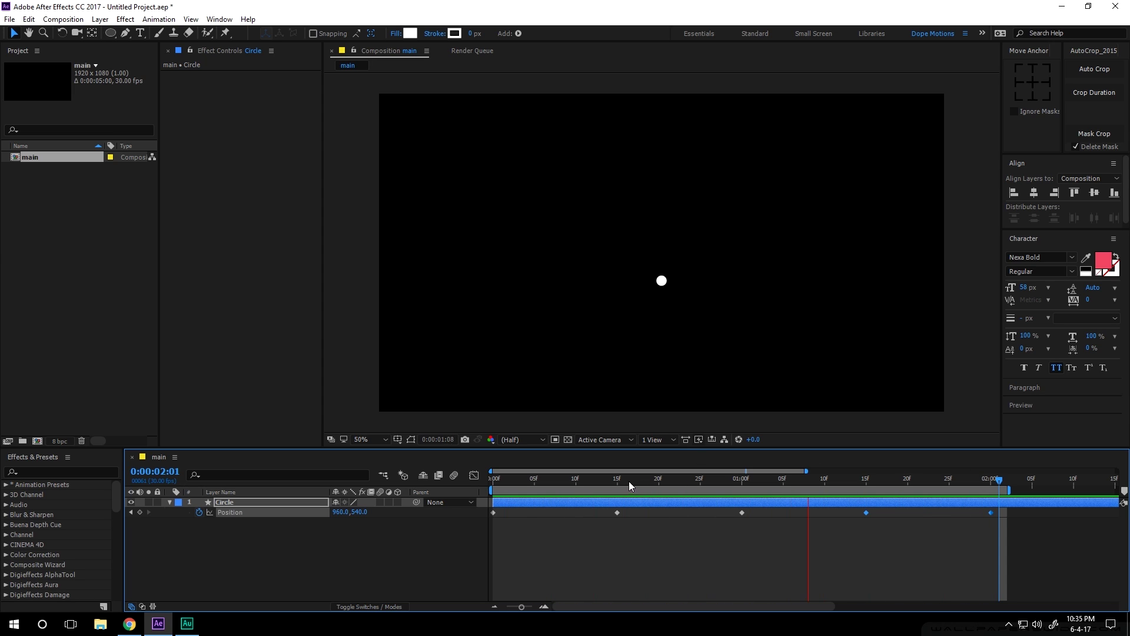
Retime the second Position keyframe to frame 10 and the fourth to 0:00:01:20.
left_click(611, 481)
left_click_drag(611, 481, 577, 512)
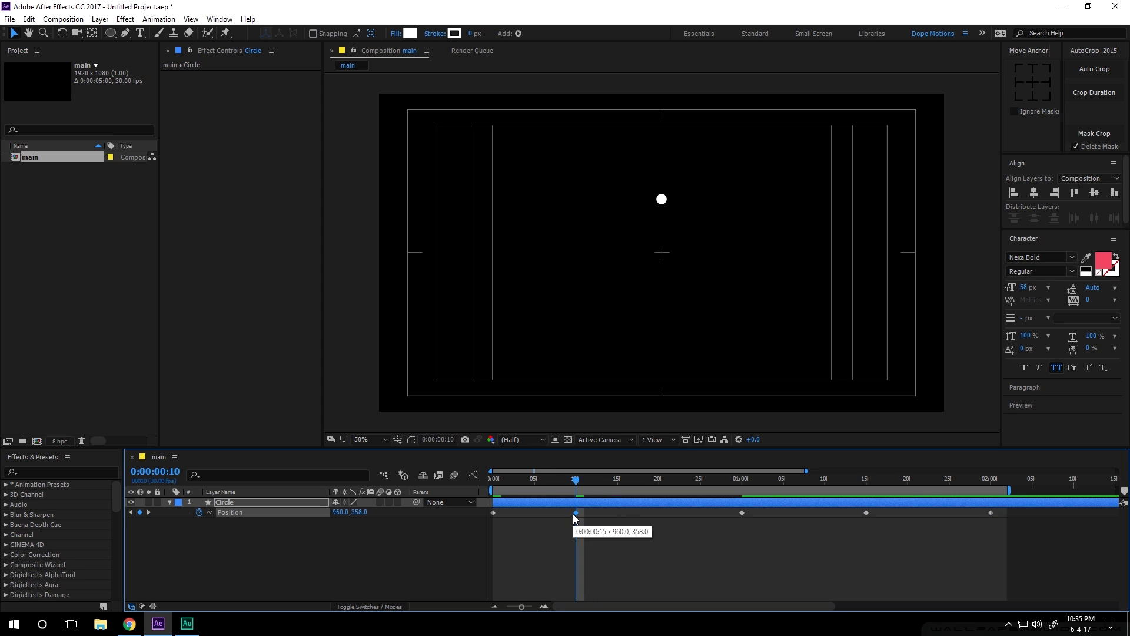
left_click(908, 480)
left_click_drag(866, 513, 907, 511)
left_click(1006, 529)
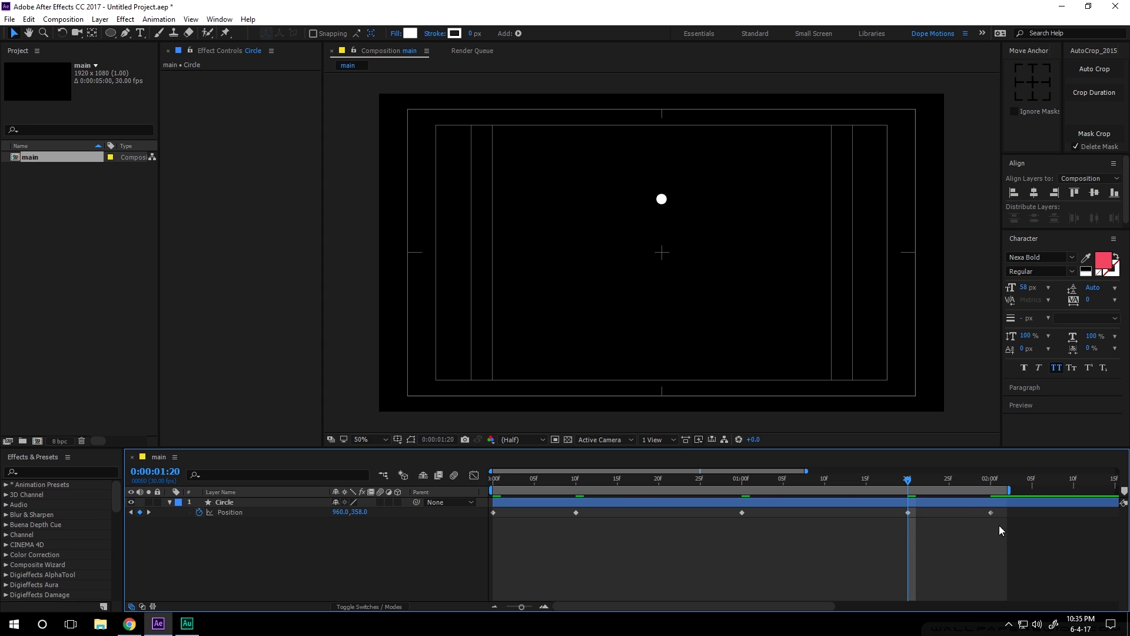
Apply Easy Ease to all of the circle's Position keyframes and show their speed graph in an enlarged Graph Editor.
left_click_drag(1020, 531, 488, 501)
key("F9")
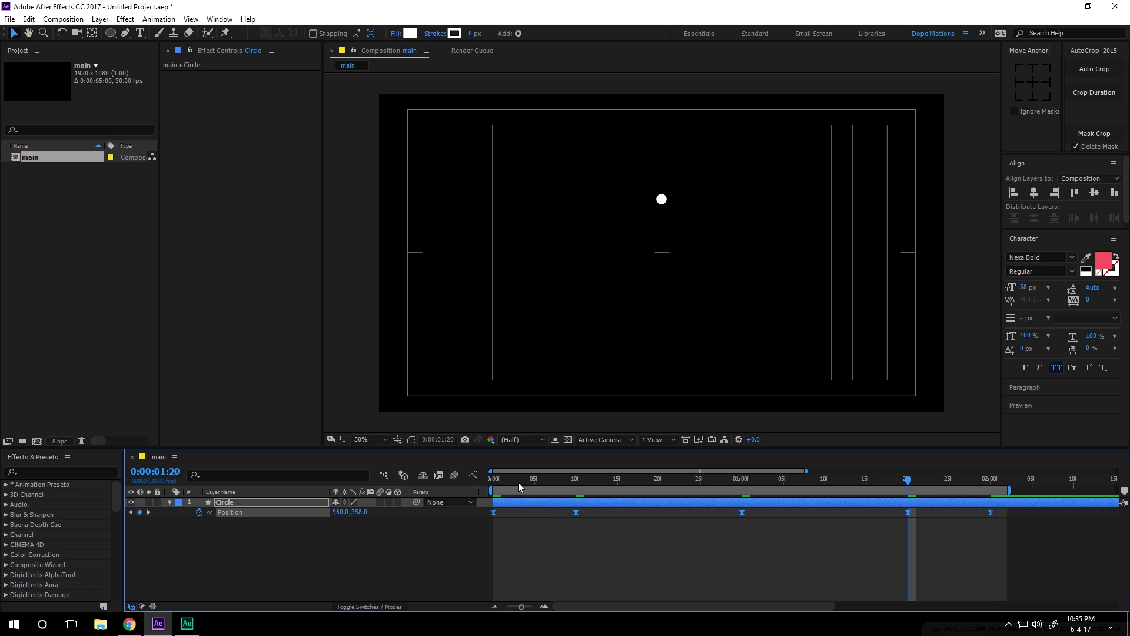
left_click(474, 476)
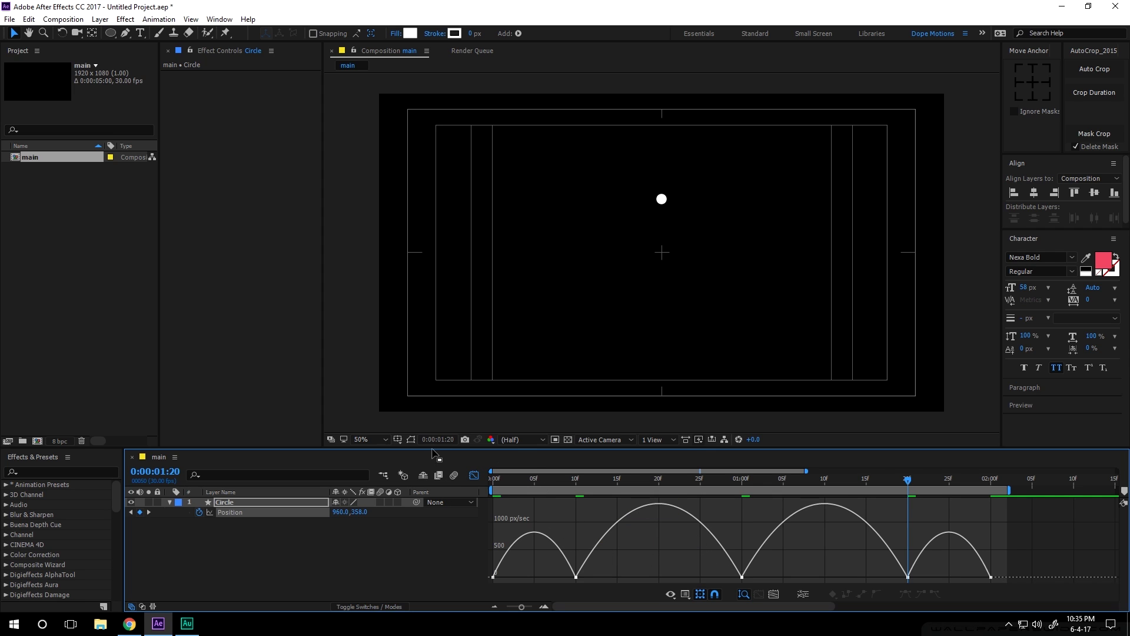
left_click_drag(432, 447, 444, 378)
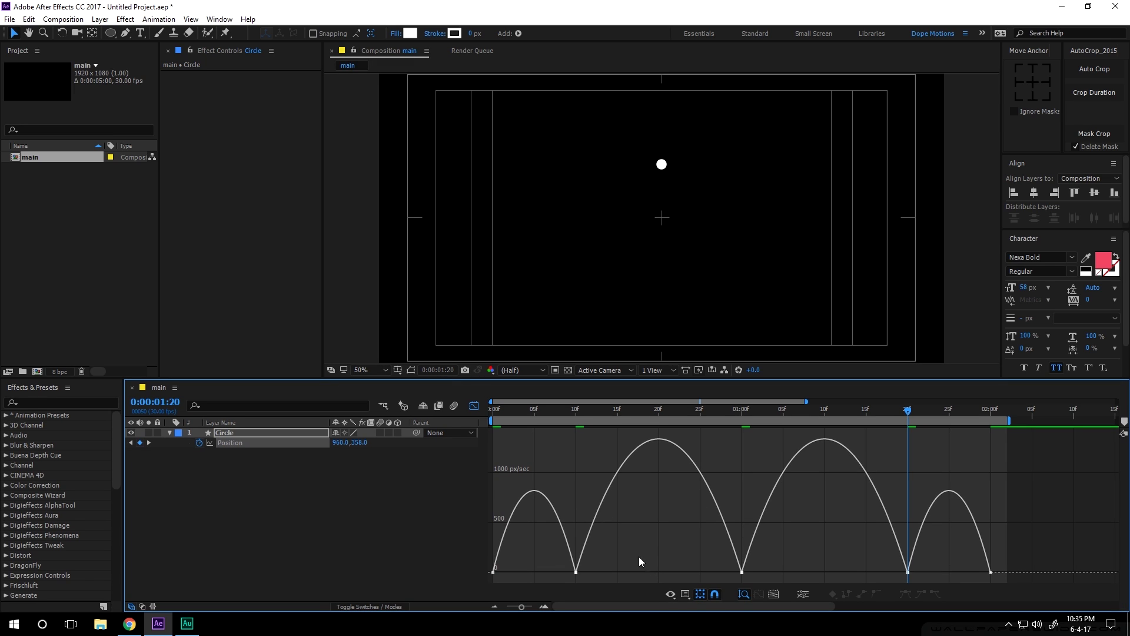
Lengthen the incoming influence of the second and third Position keyframes so the speed peaks early in the first two segments.
key("h")
key("v")
left_click_drag(567, 577, 566, 577)
left_click_drag(779, 563, 562, 529)
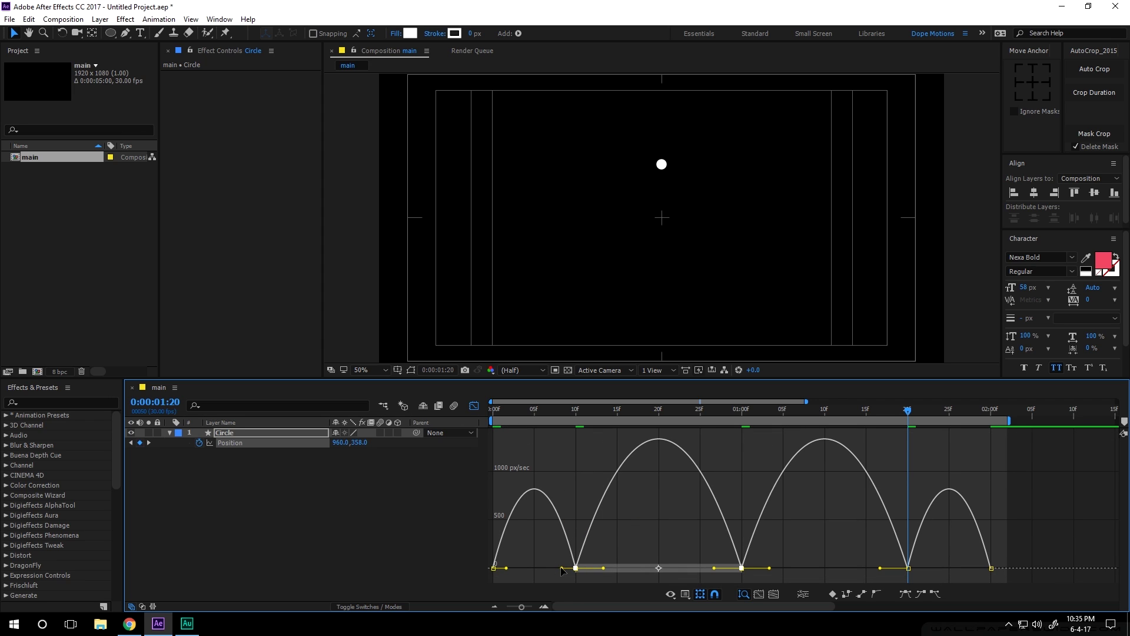
left_click_drag(561, 568, 498, 570)
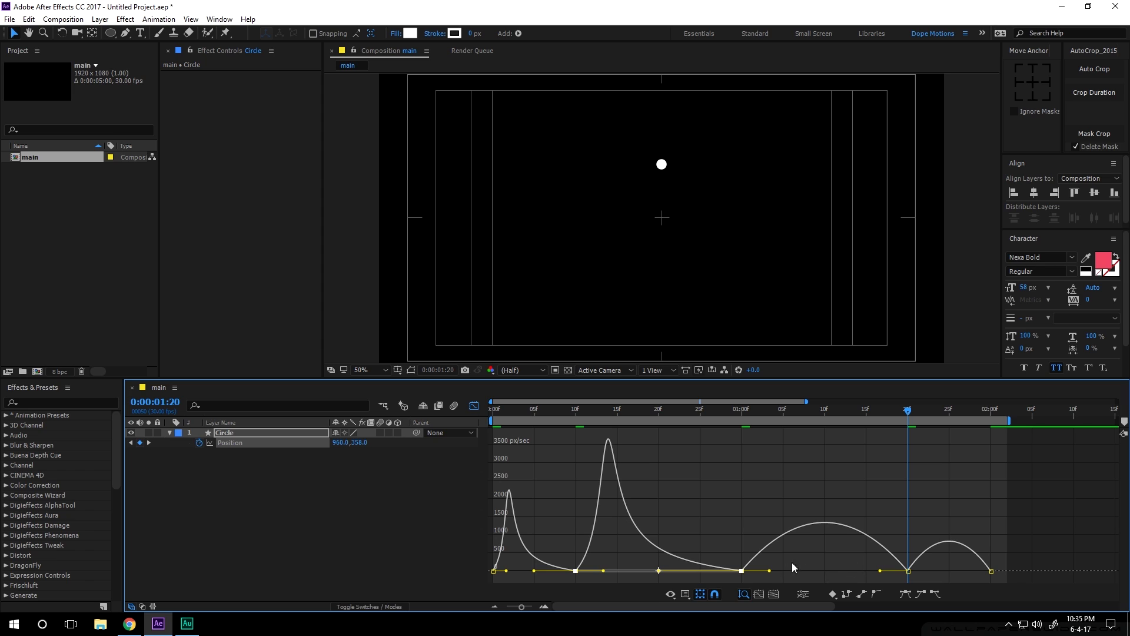
Lengthen the outgoing influence of the third and fourth Position keyframes so the speed peaks late in the last two segments, and preview the motion.
left_click_drag(733, 556, 981, 579)
left_click_drag(872, 557, 1015, 577)
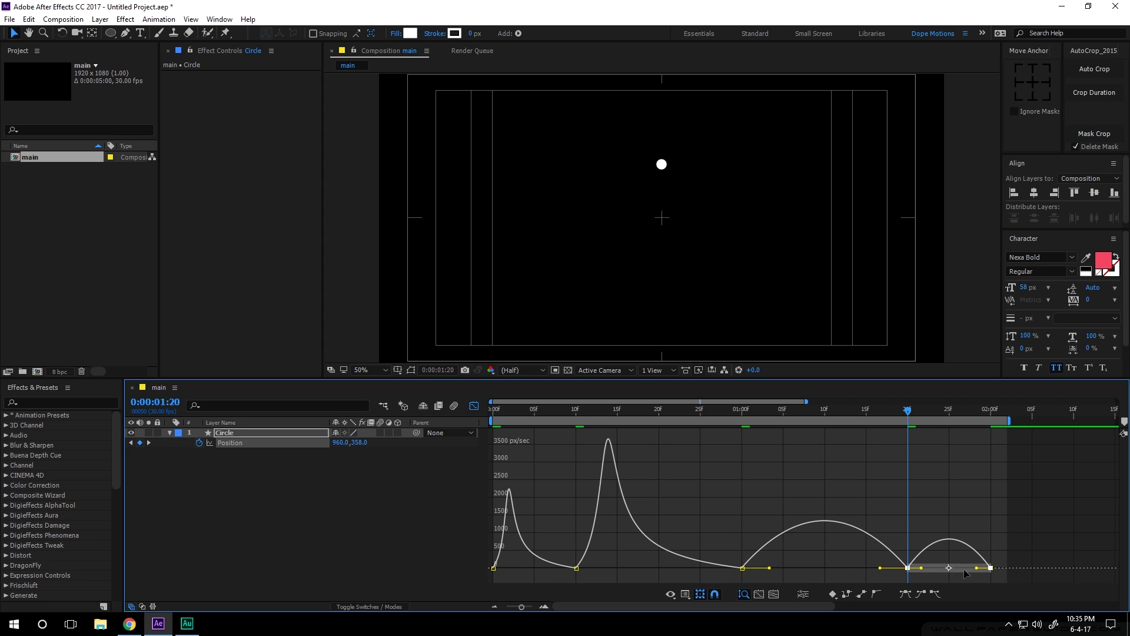
left_click_drag(921, 567, 963, 573)
left_click_drag(769, 568, 825, 571)
key("Home")
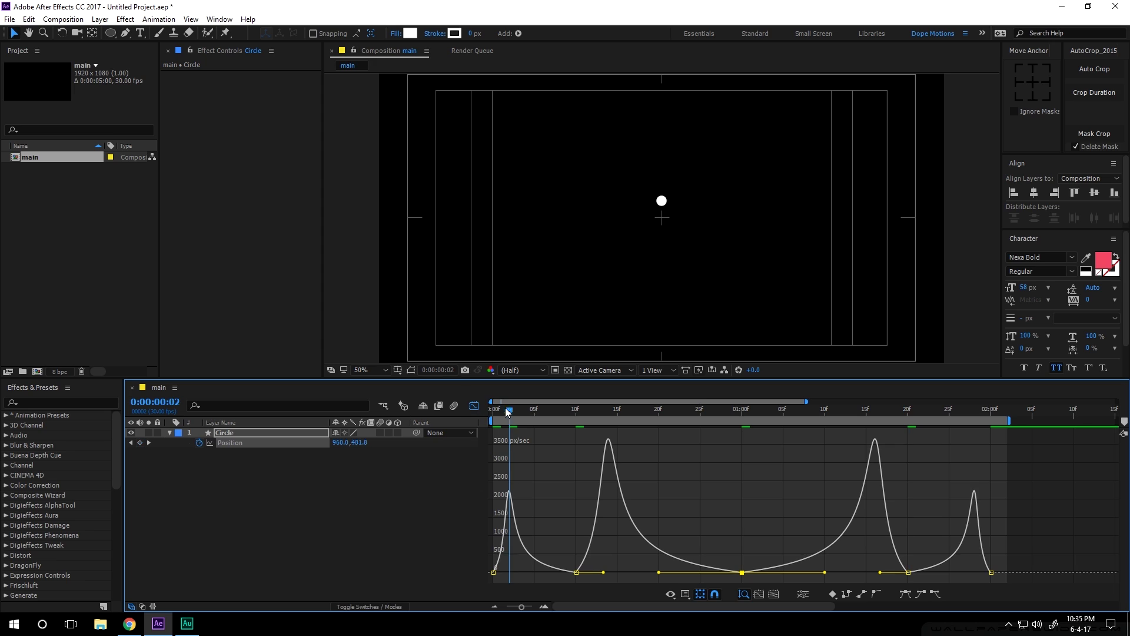
key("space")
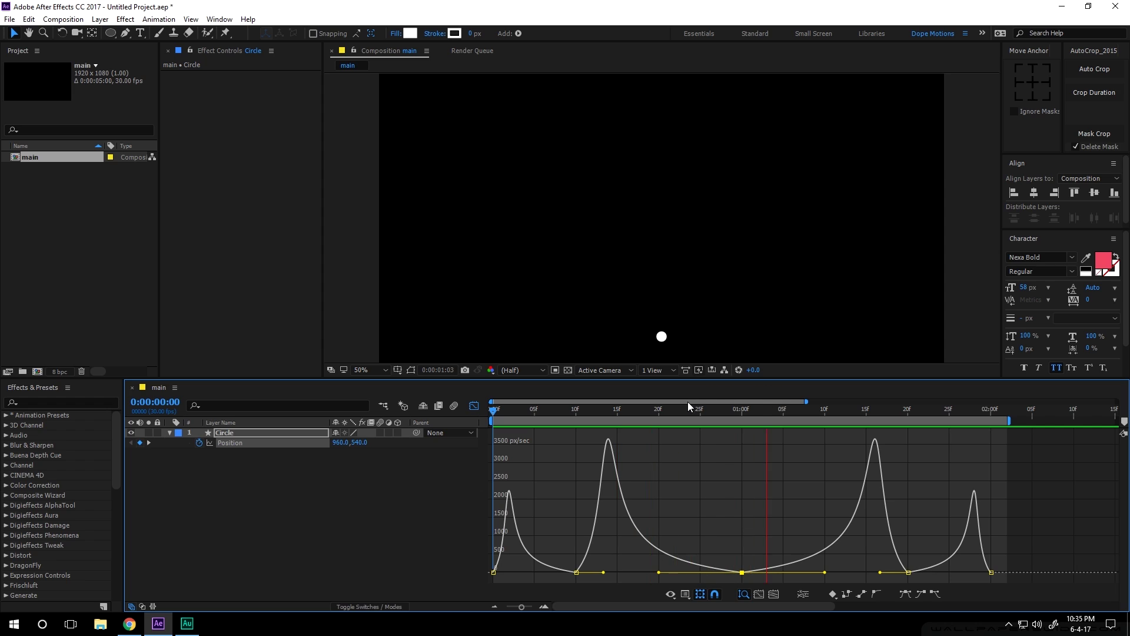
left_click(659, 407)
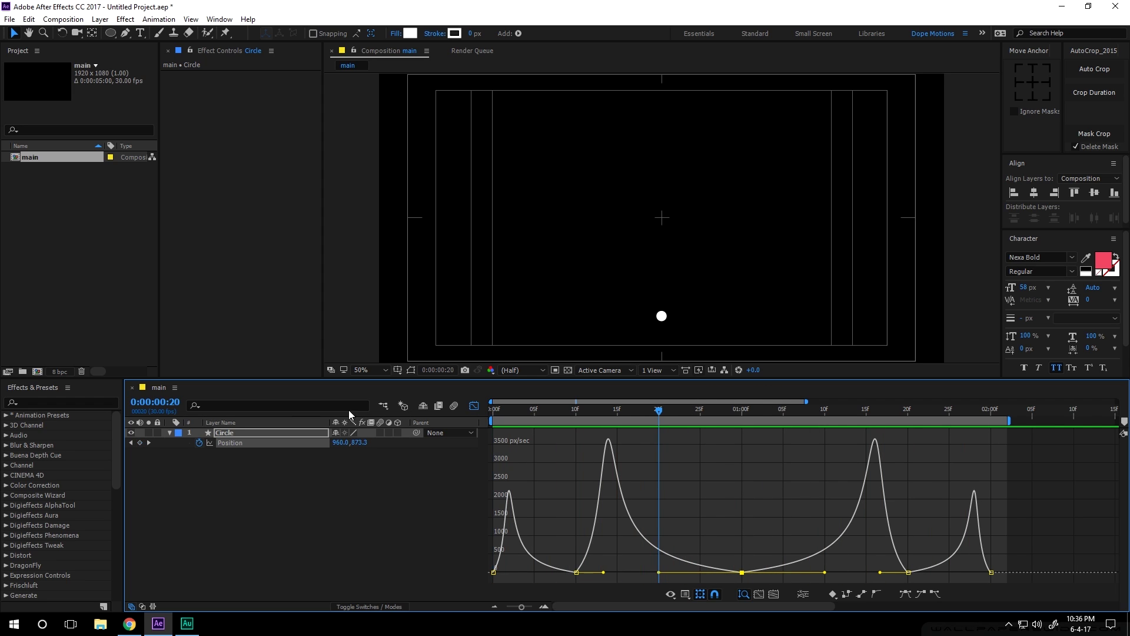
Close the Graph Editor and pre-compose the Circle layer as Circ_01 with all attributes moved into the new composition.
left_click(474, 405)
left_click(552, 478)
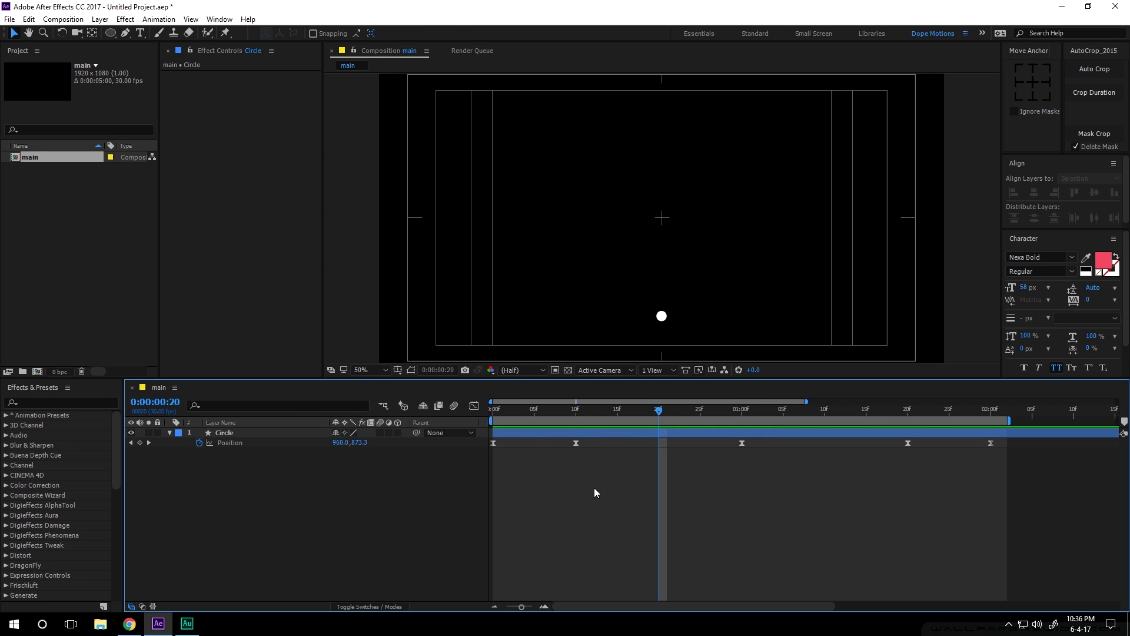
key("minus")
left_click(229, 434)
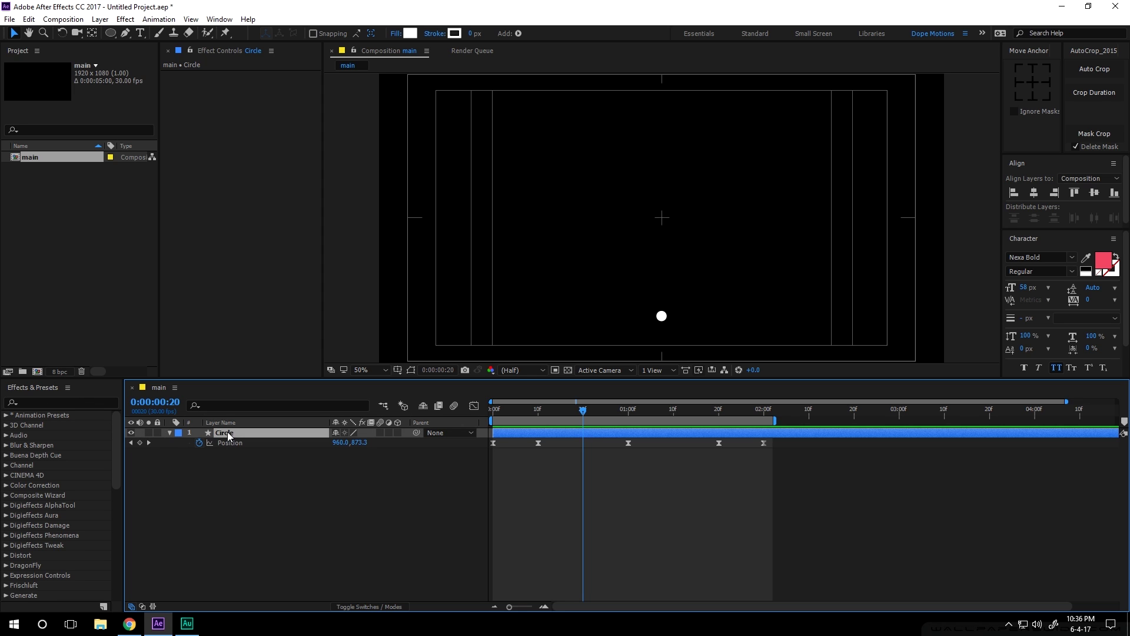
right_click(228, 434)
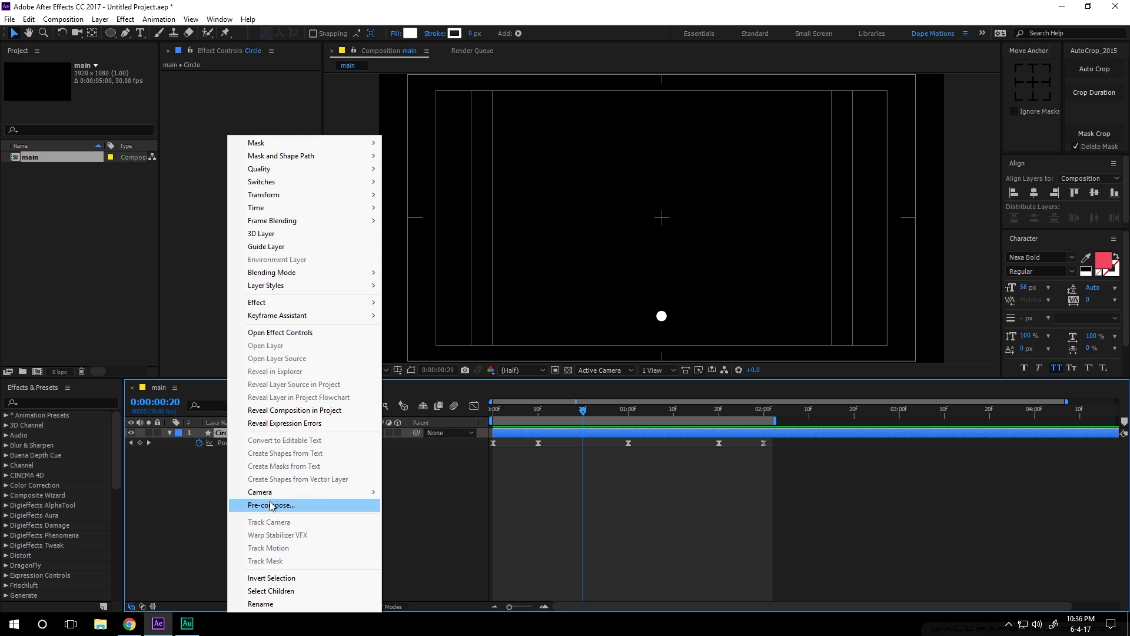
left_click(270, 506)
type("Circ_01")
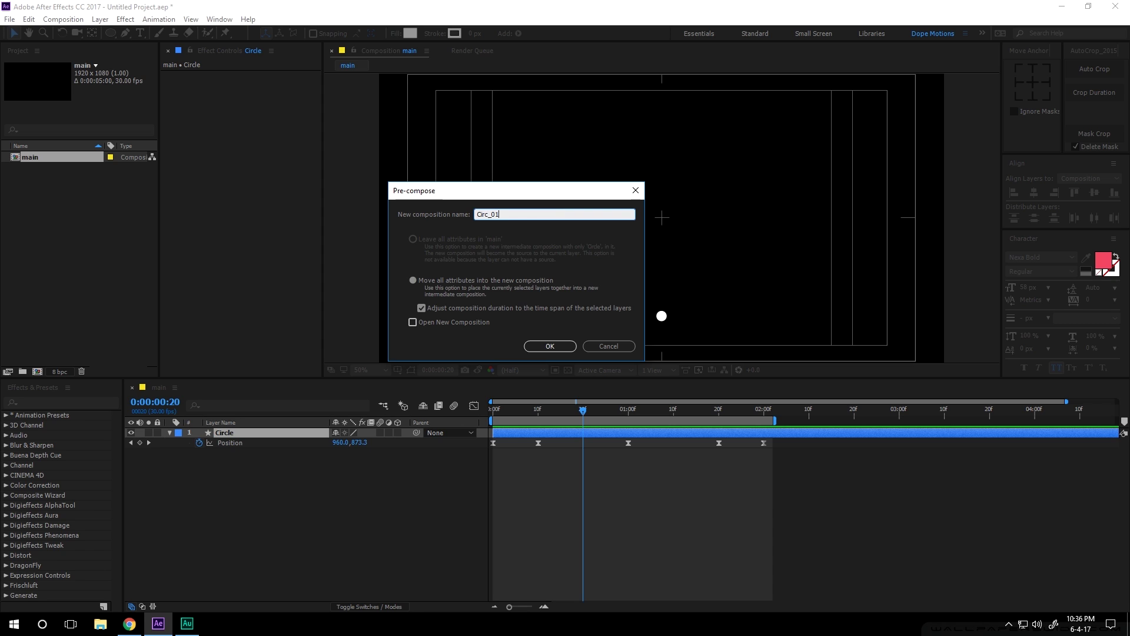
left_click(550, 346)
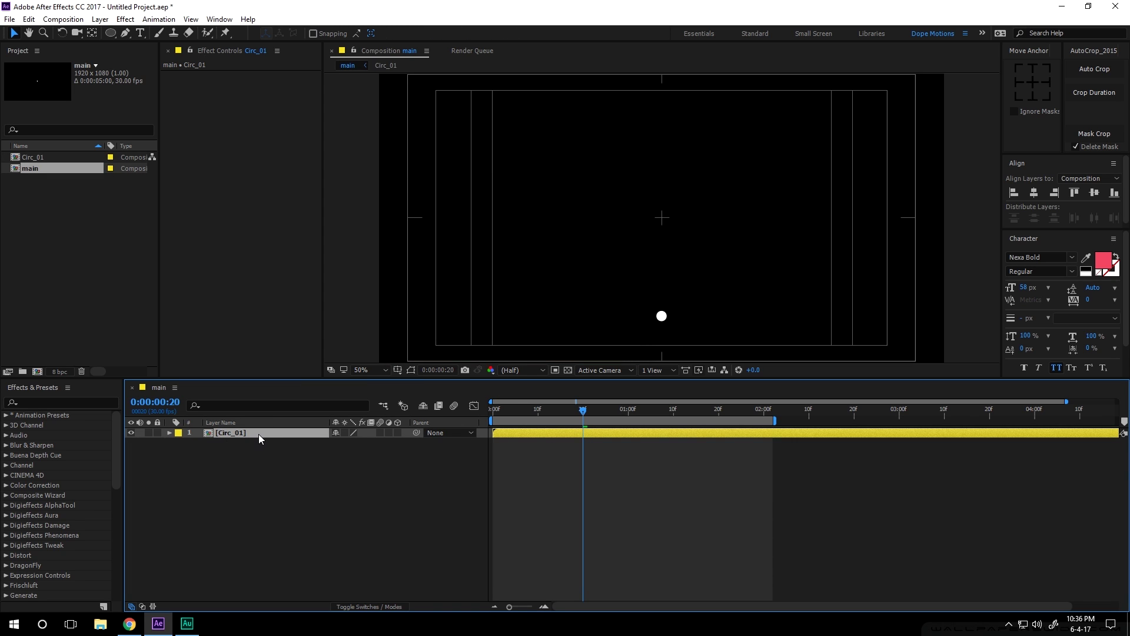
Duplicate the Circ_01 layer and mirror the copy with a vertical scale of -100%, checking the motion in a preview.
key("ctrl+d")
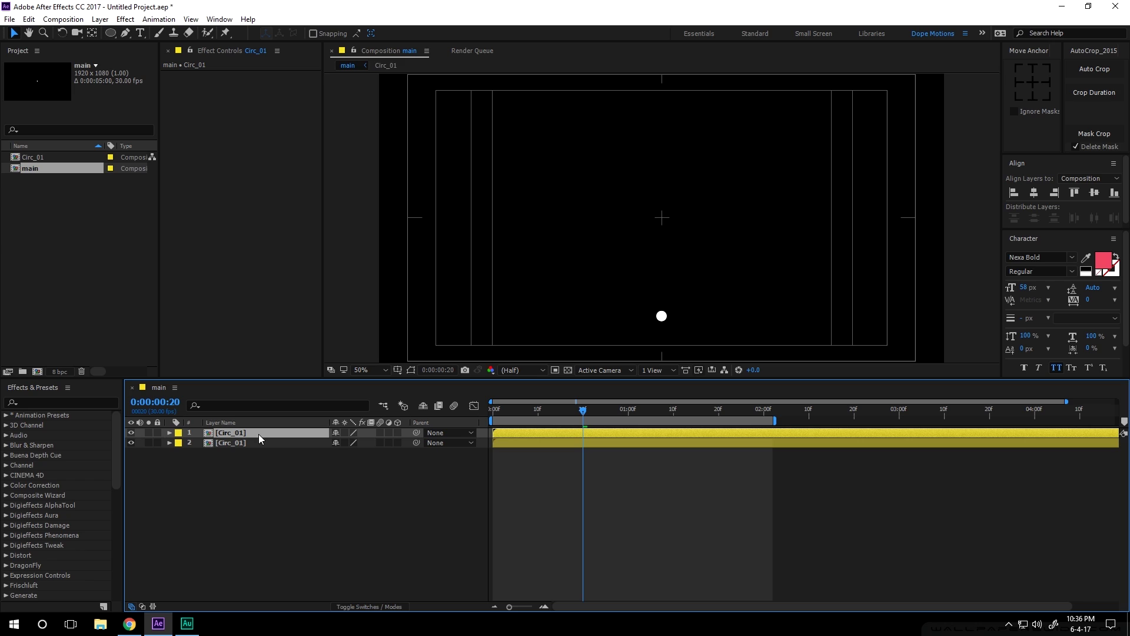
key("s")
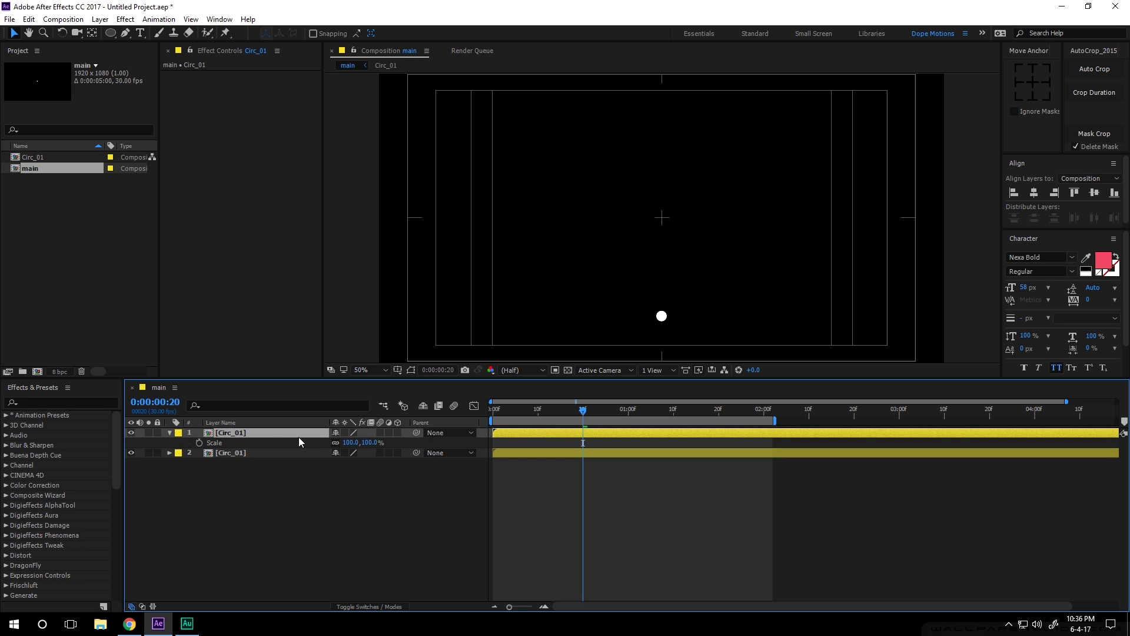
left_click(370, 443)
type("-100")
key("Return")
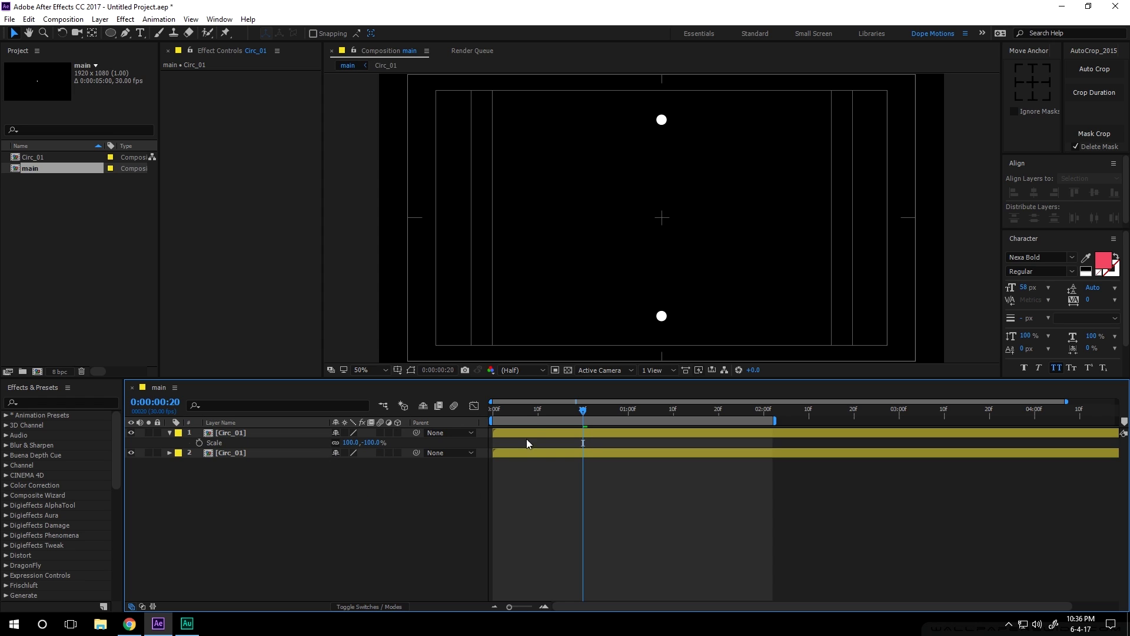
key("Home")
key("space")
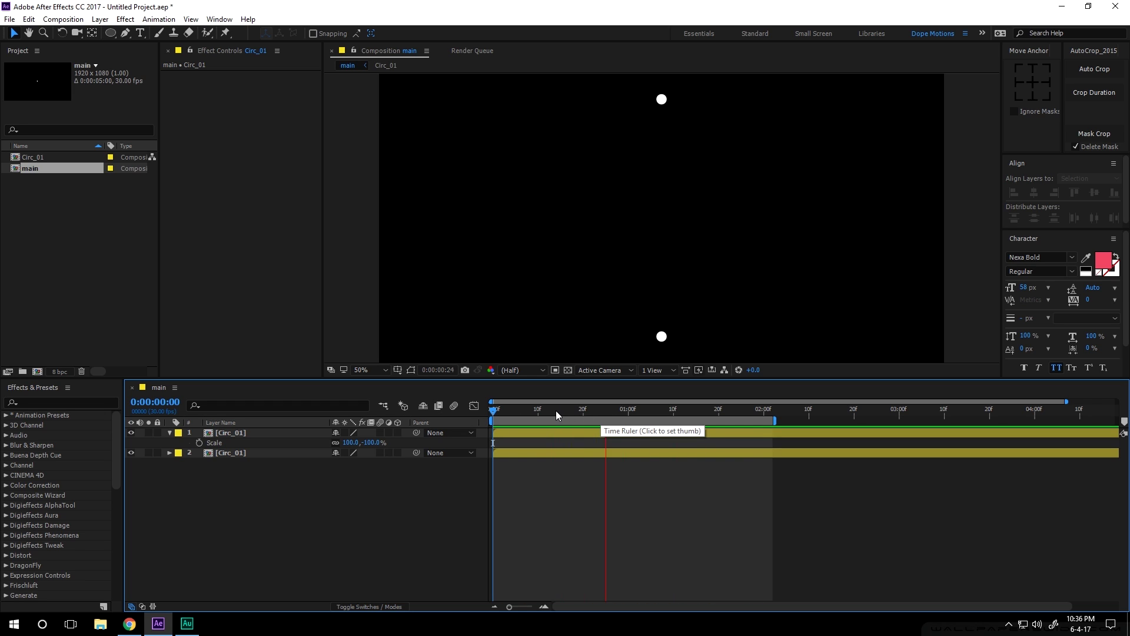
key("space")
Apply a Fill effect to the upper Circ_01 layer and set its color to red FF2F2F.
left_click(264, 437)
key("ctrl+space")
type("fill")
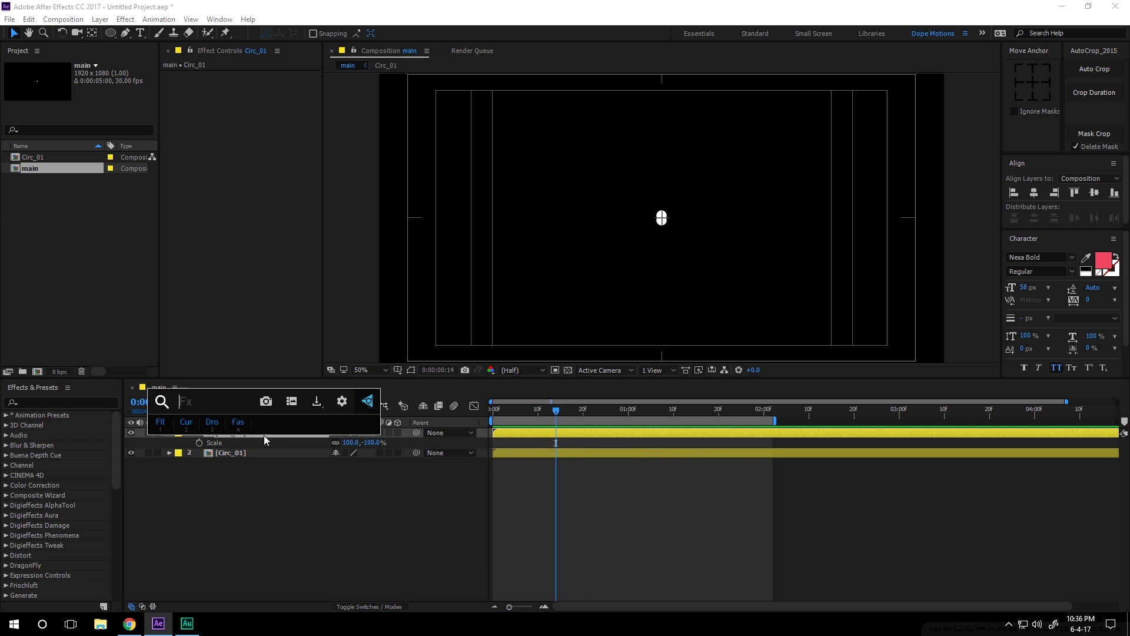
key("Return")
left_click(255, 107)
mouse_move(350, 175)
left_mouse_down()
mouse_move(313, 178)
mouse_move(334, 177)
mouse_move(323, 170)
left_mouse_up()
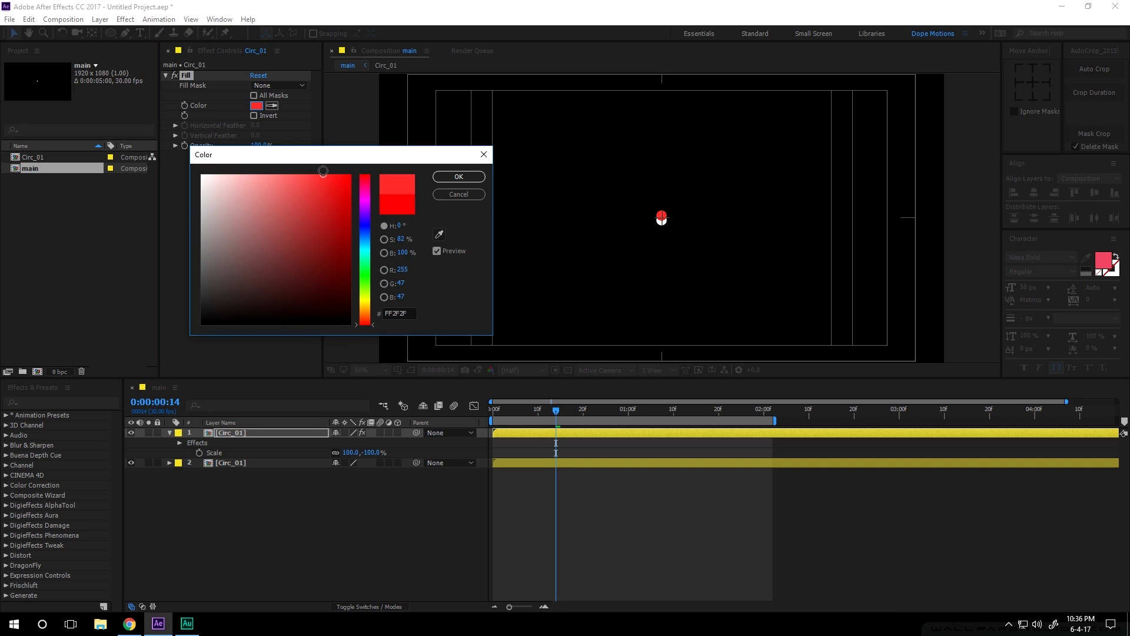
left_click(458, 177)
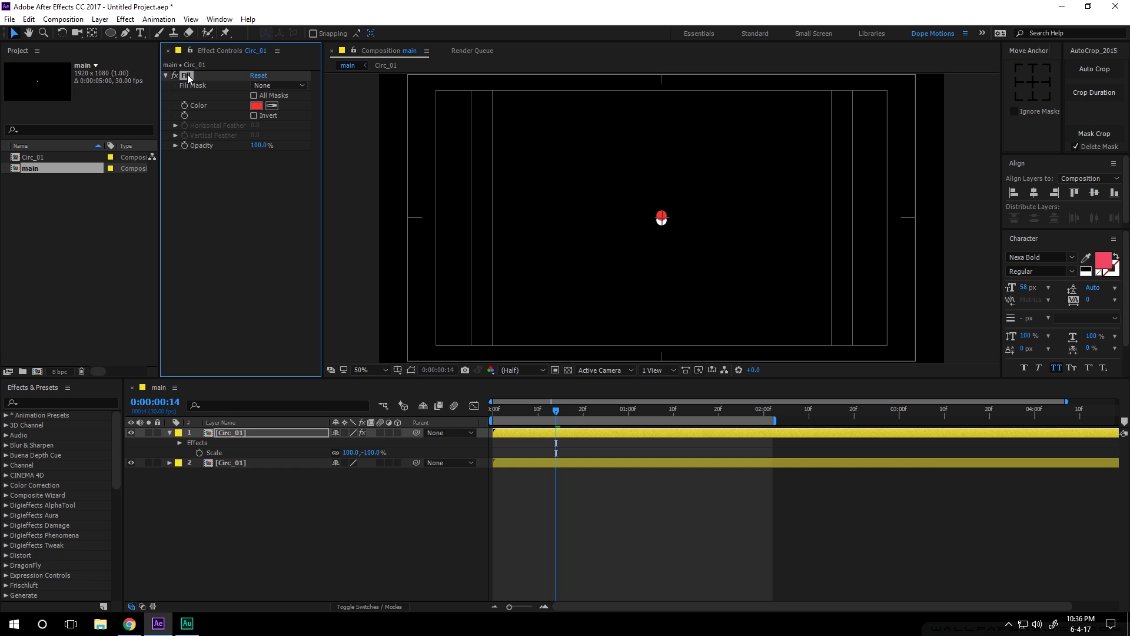
Copy the Fill effect onto the lower Circ_01 layer and change its color to blue, scrubbing the timeline to check both circles.
left_click(233, 462)
key("ctrl+v")
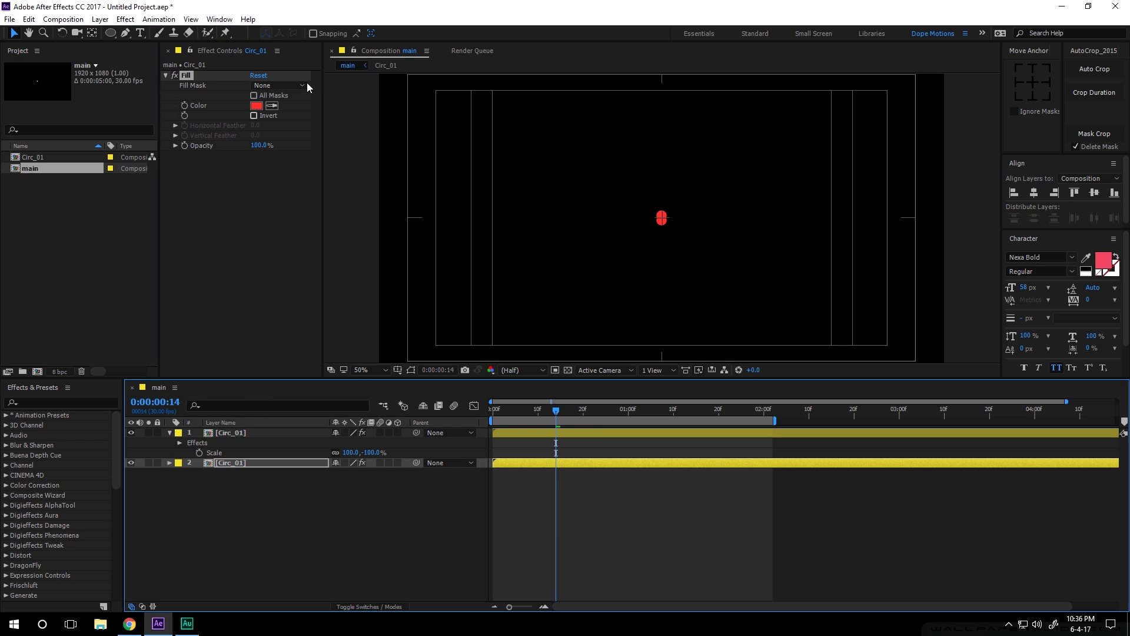
left_click(257, 106)
left_click(364, 239)
left_click(458, 176)
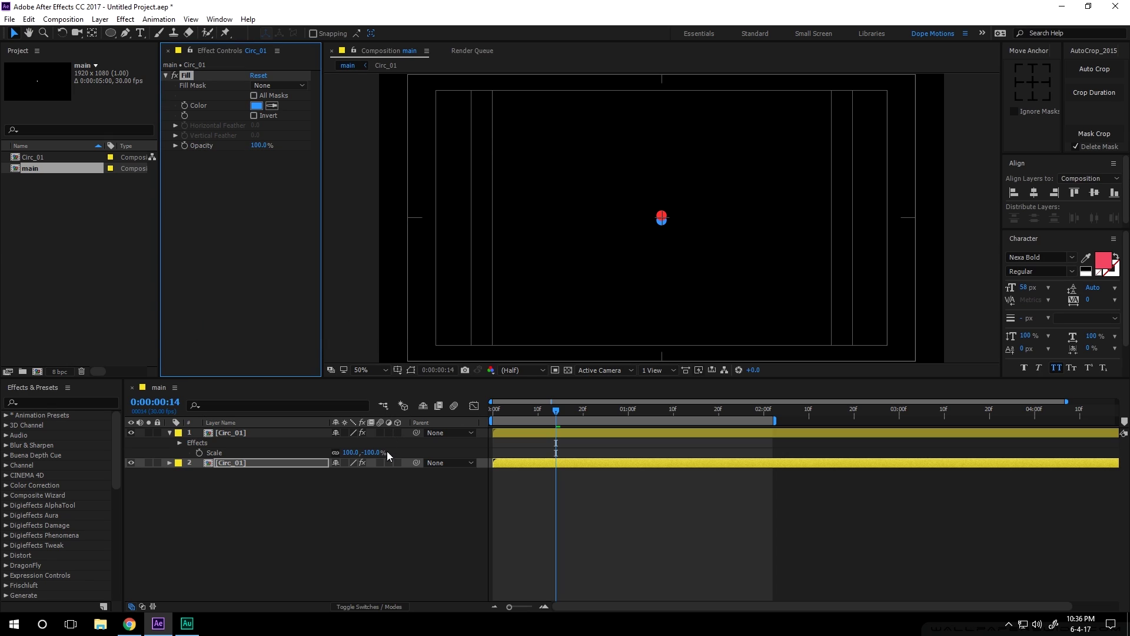
left_click(549, 436)
mouse_move(557, 414)
left_mouse_down()
mouse_move(700, 414)
mouse_move(538, 414)
left_mouse_up()
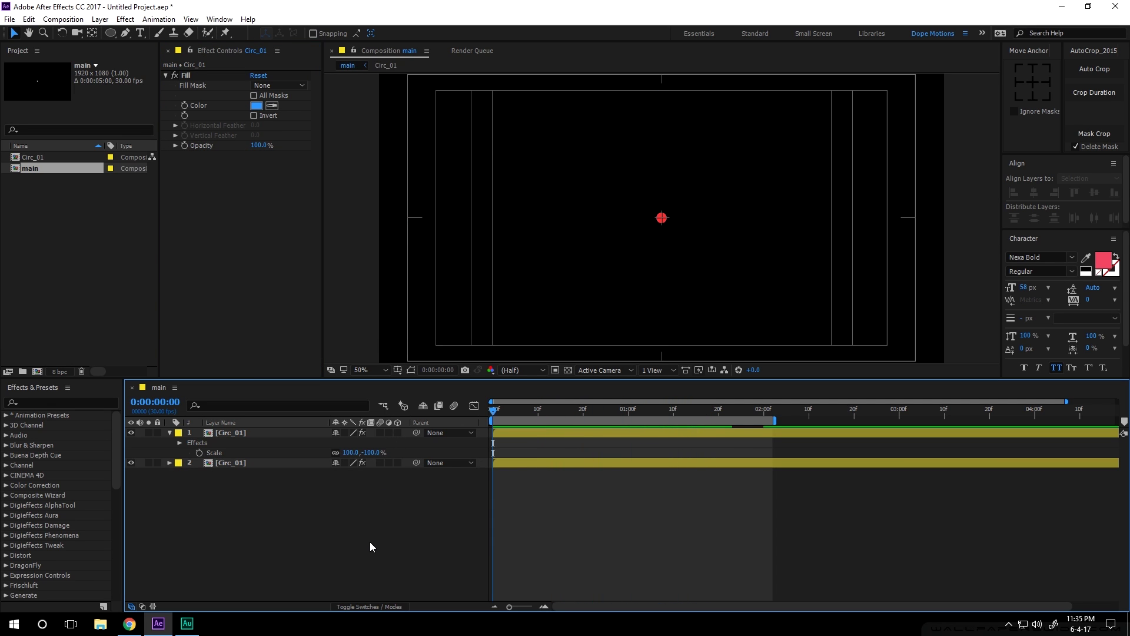
Add a null object named Rot and collapse the upper Circ_01 layer's properties.
right_click(343, 507)
mouse_move(416, 395)
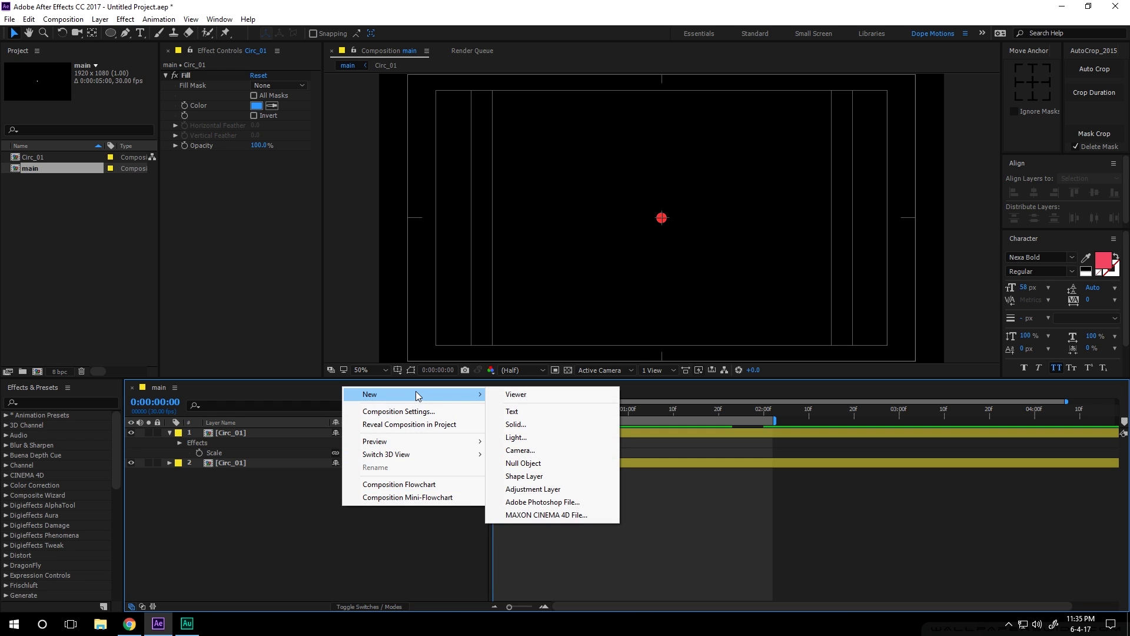
left_click(522, 463)
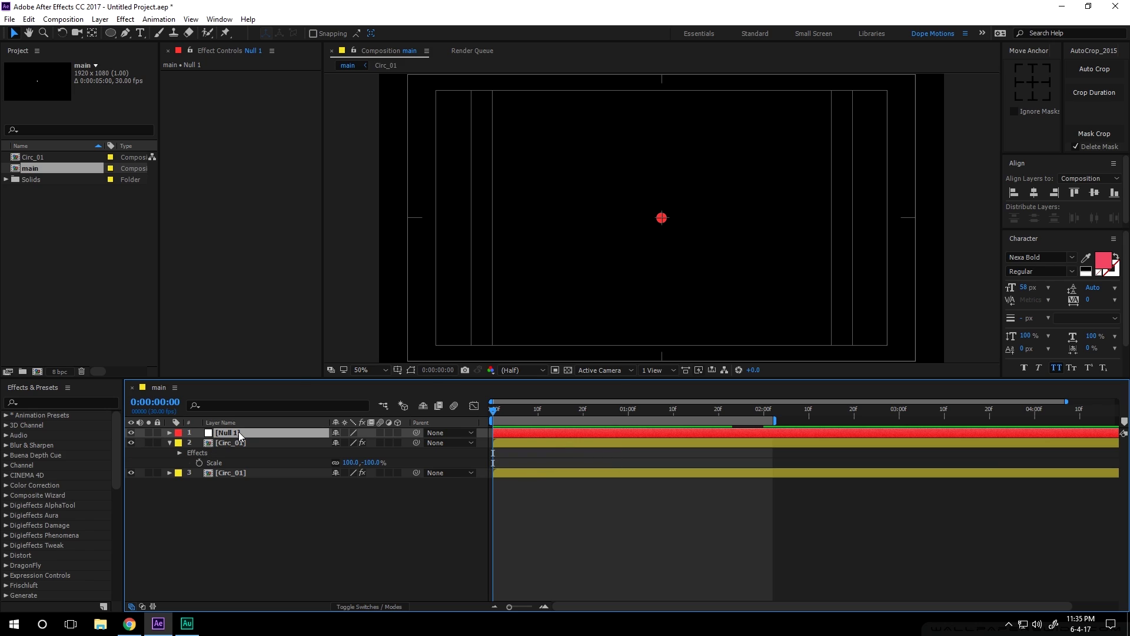
type("Rot")
key("Return")
left_click(230, 493)
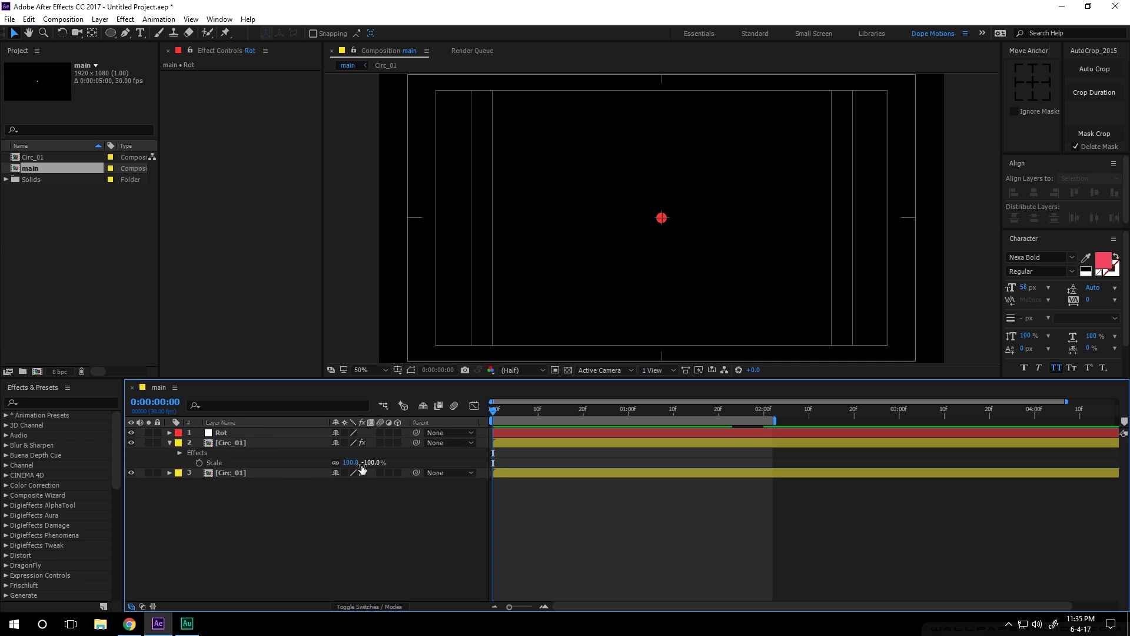
left_click(170, 443)
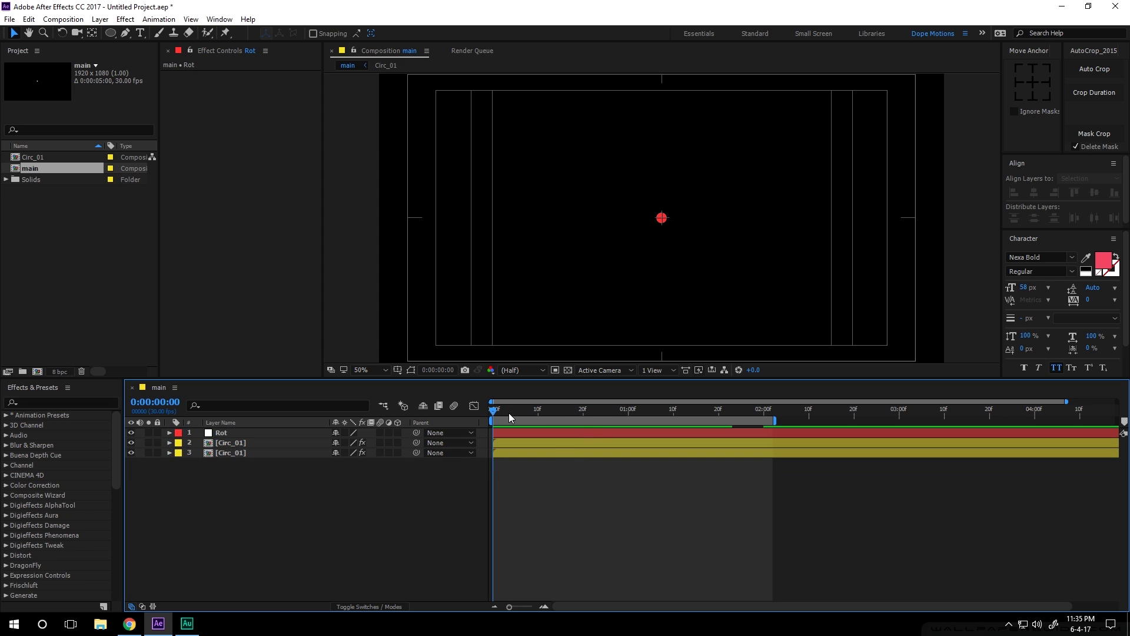
At frame 15, draw a straight Pen tool line with a 3 px stroke from the red circle's centre to the blue circle's centre.
left_click_drag(518, 416, 560, 430)
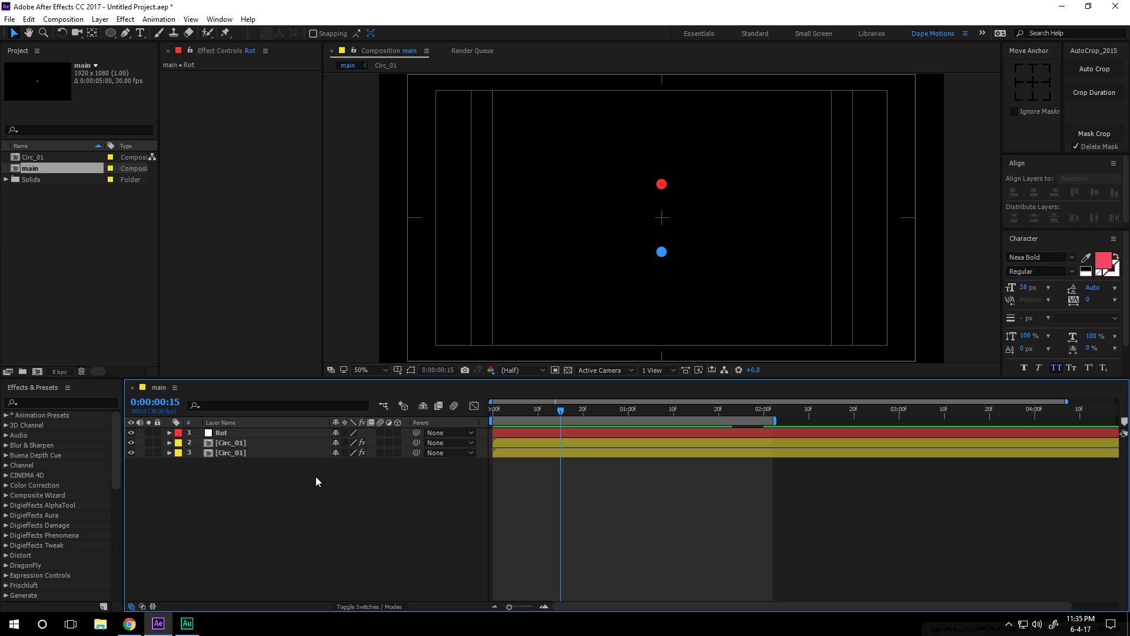
left_click(125, 33)
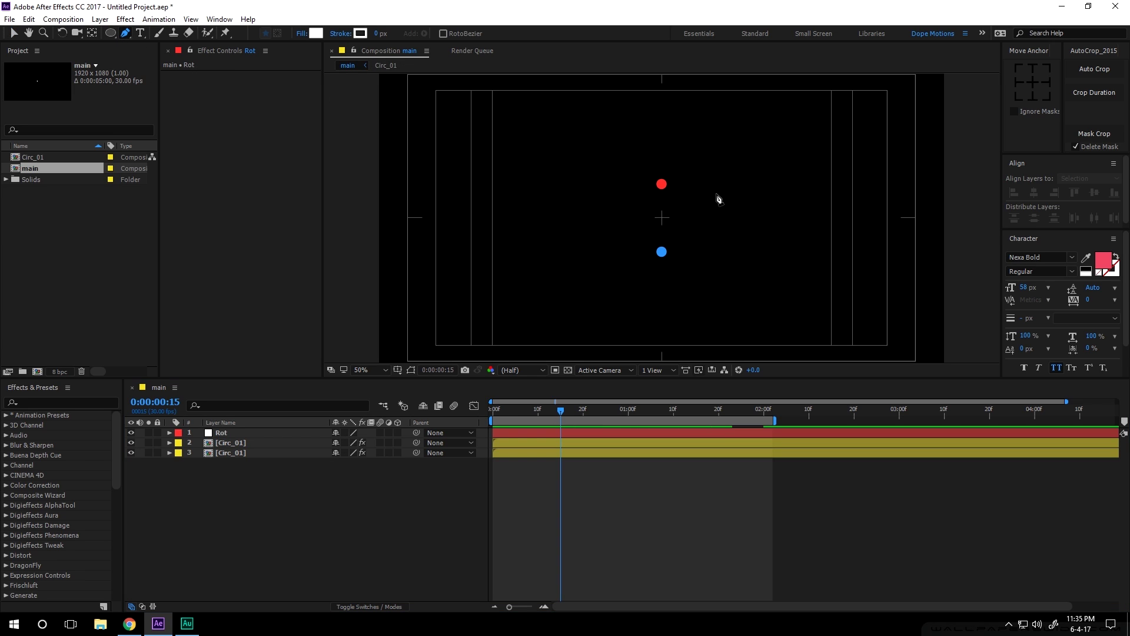
left_click(375, 34)
type("3")
left_click(336, 480)
key("period")
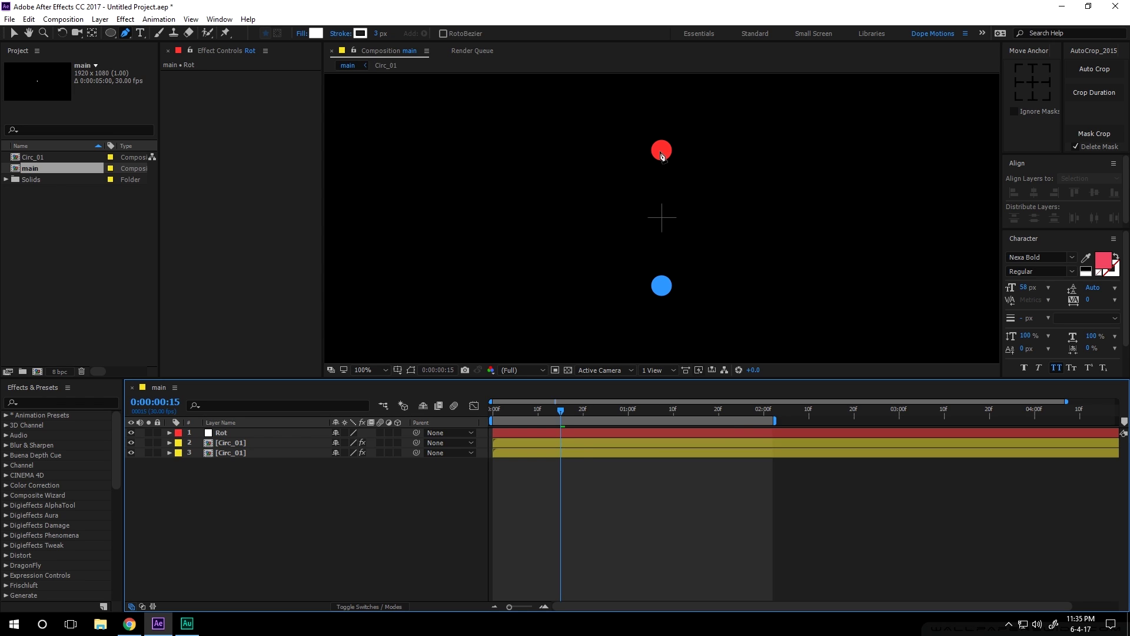
left_click(662, 153)
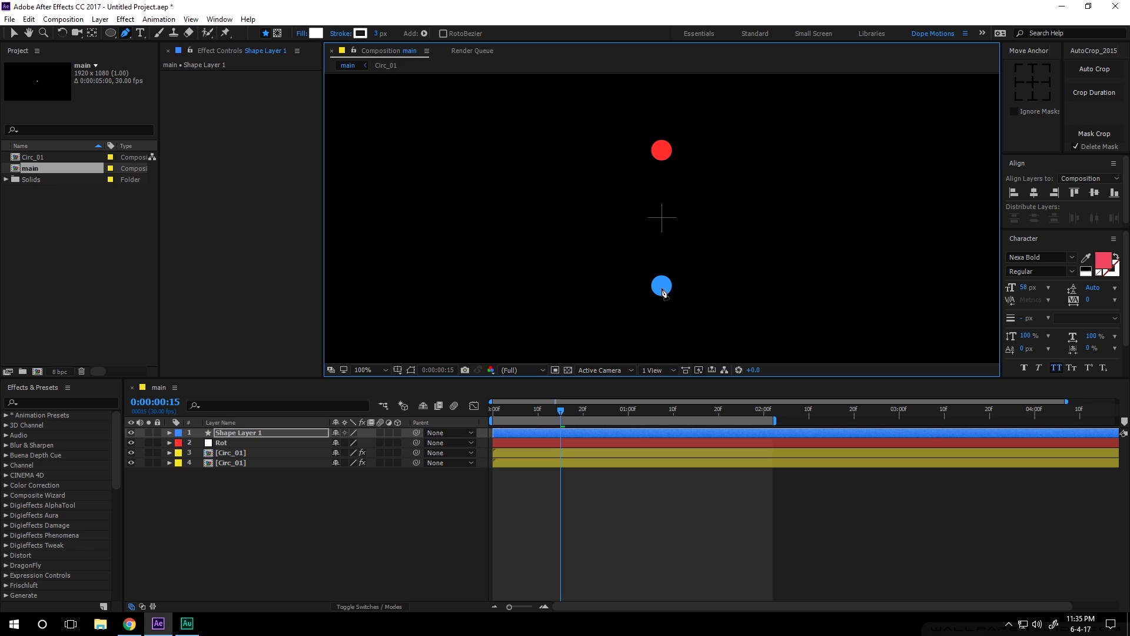
left_click(663, 286)
left_click(14, 33)
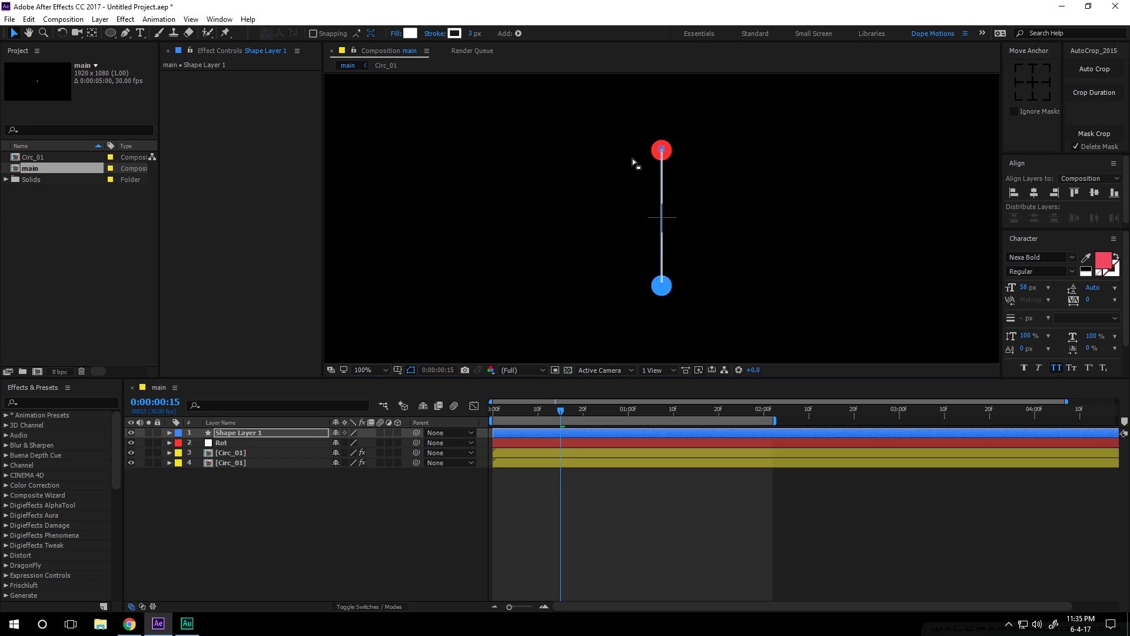
Unlink the line layer's Scale proportions and keyframe its vertical scale at 0% on frame 14.
left_click(561, 436)
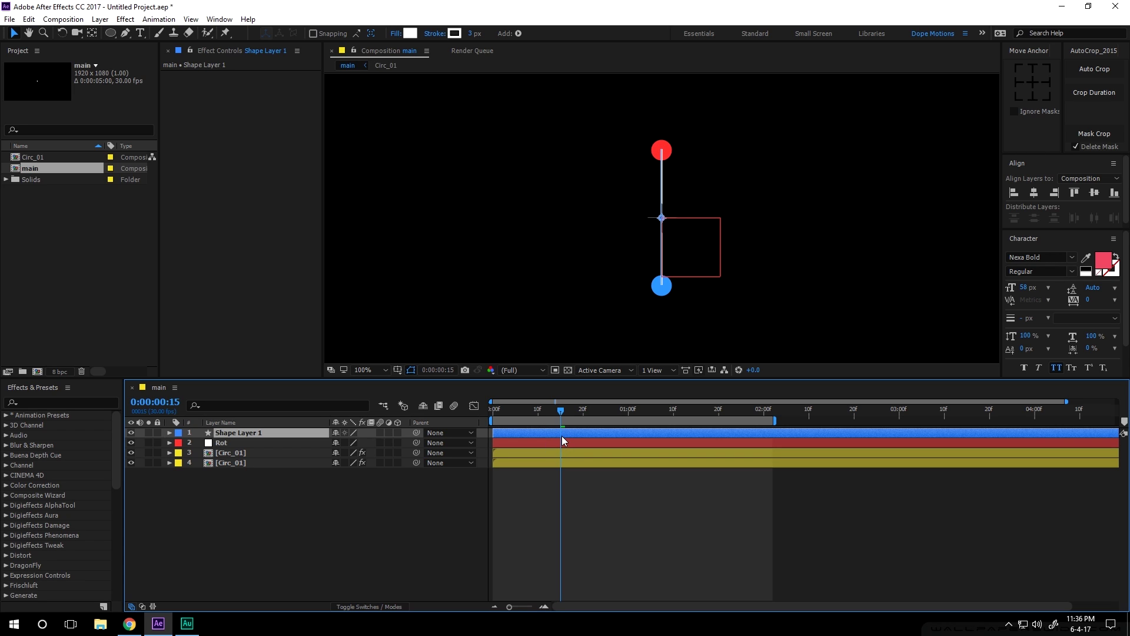
key("s")
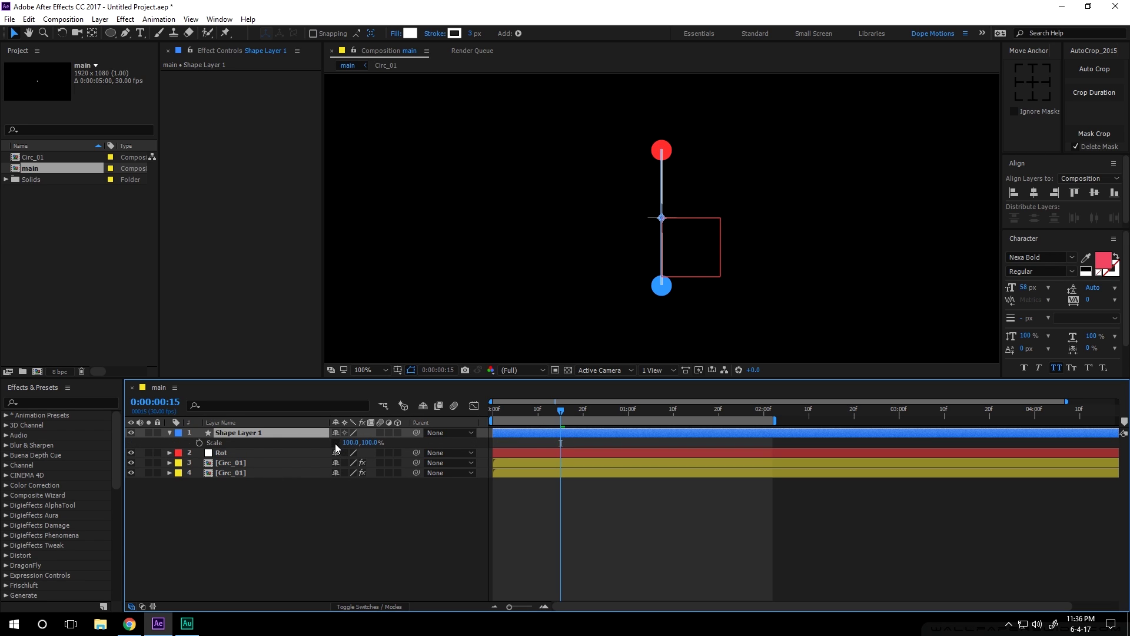
mouse_move(378, 444)
left_mouse_down()
mouse_move(400, 445)
mouse_move(391, 445)
left_mouse_up()
key("ctrl+z")
key("Page_Up")
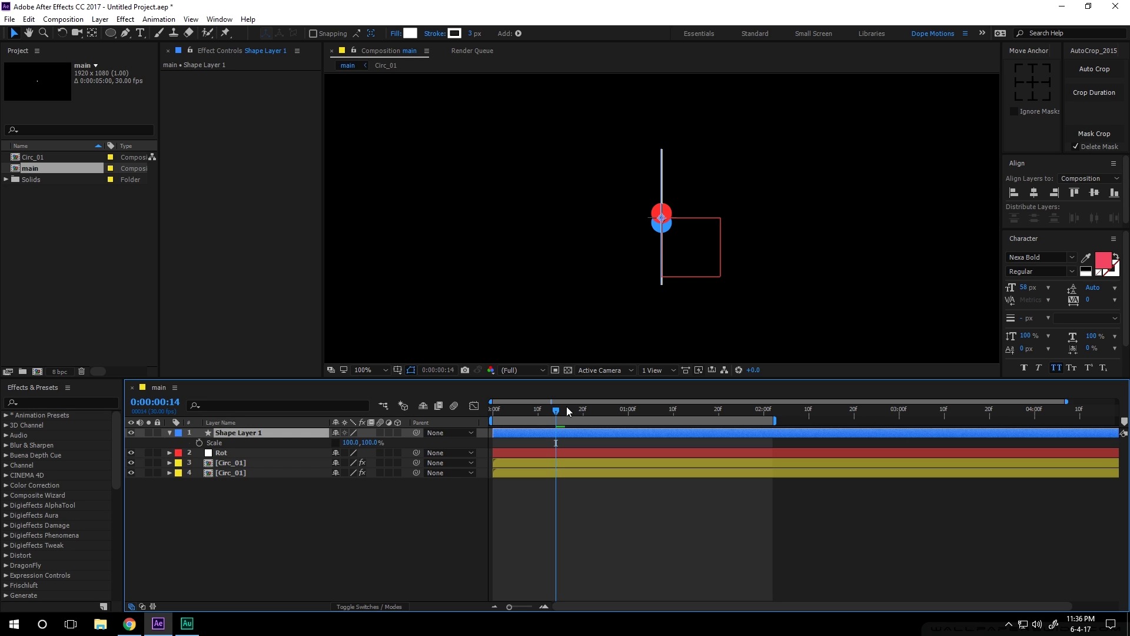
left_click_drag(367, 442, 323, 445)
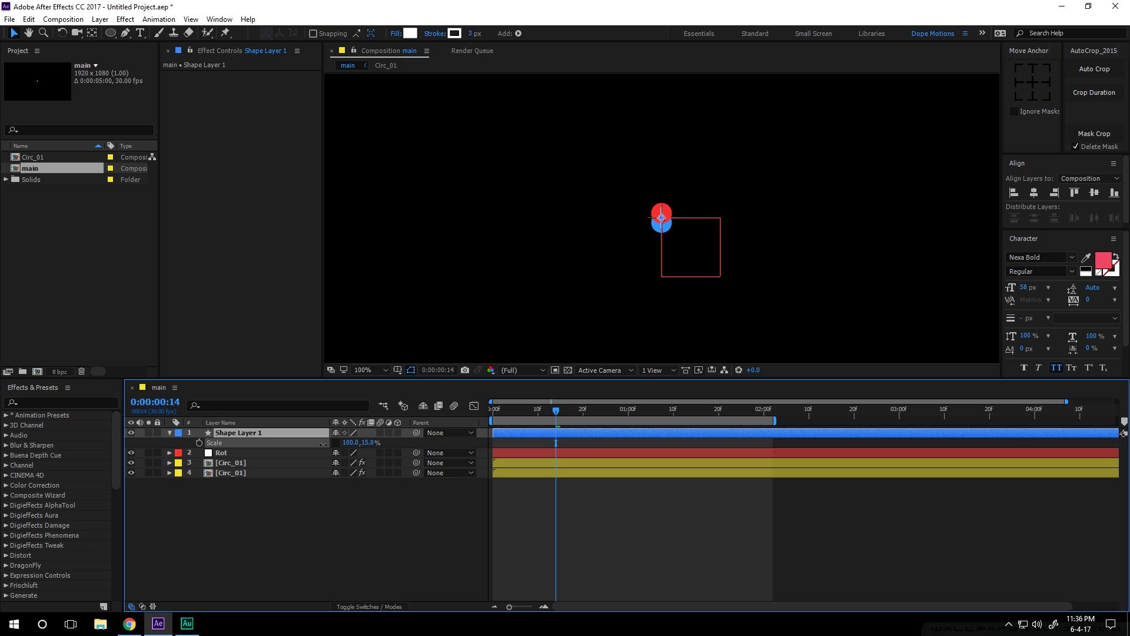
left_click(364, 443)
type("1")
key("BackSpace")
type("0")
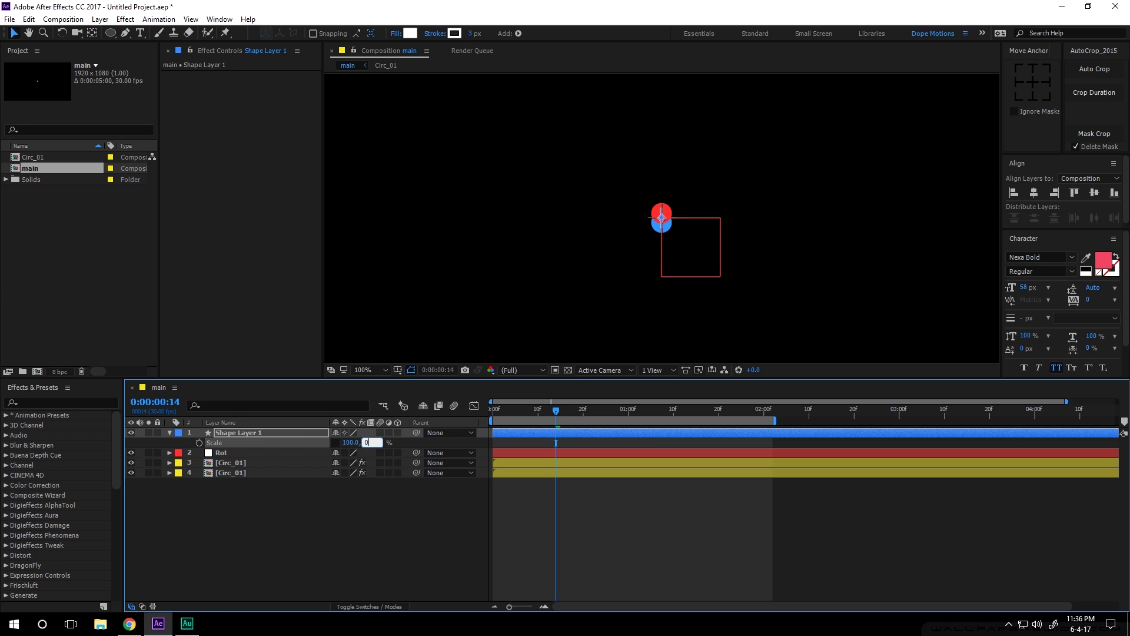
left_click(281, 479)
left_click(199, 443)
Keyframe the line's vertical scale at 105% on frame 15 and advance to frame 16.
mouse_move(556, 415)
left_mouse_down()
mouse_move(571, 412)
mouse_move(561, 415)
left_mouse_up()
left_click_drag(369, 446, 434, 447)
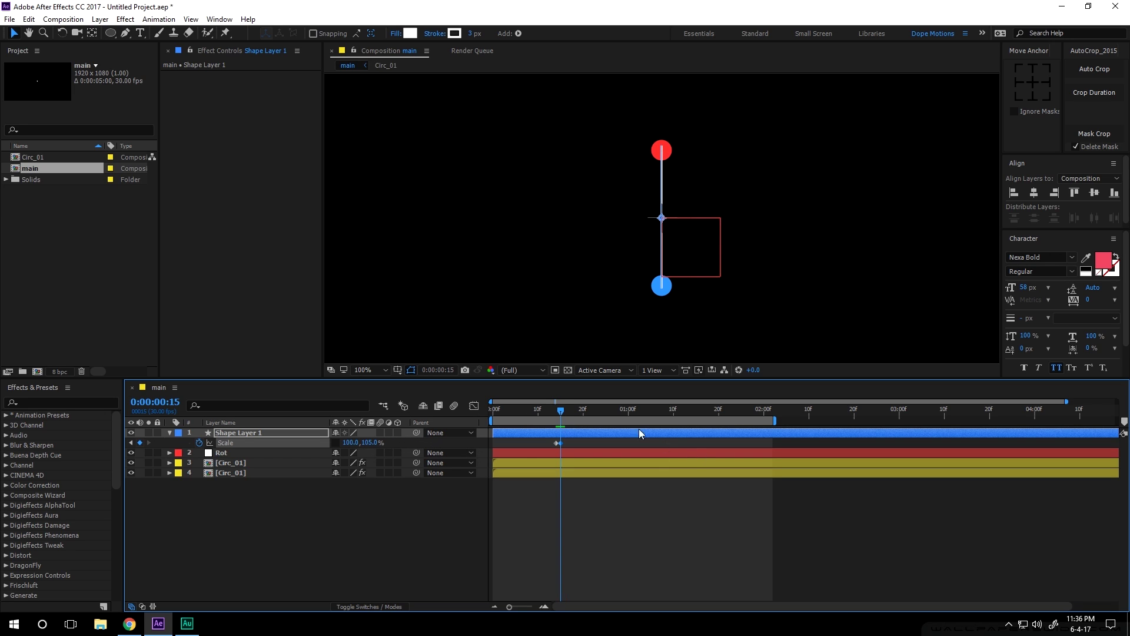
scroll(641, 313, "down", 2)
left_click_drag(563, 408, 568, 411)
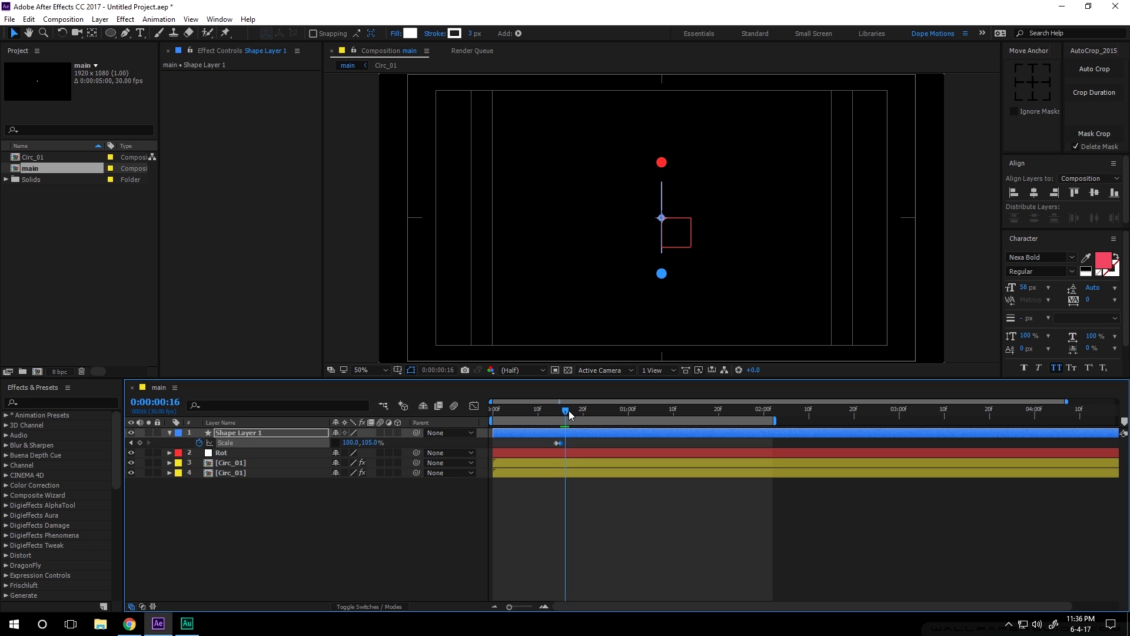
Keyframe the line's vertical scale to reach both circles: 160% on frame 16, matched on frame 18, 304% on frame 21, 347% on frame 26.
left_click_drag(370, 442, 403, 442)
left_click_drag(564, 410, 574, 411)
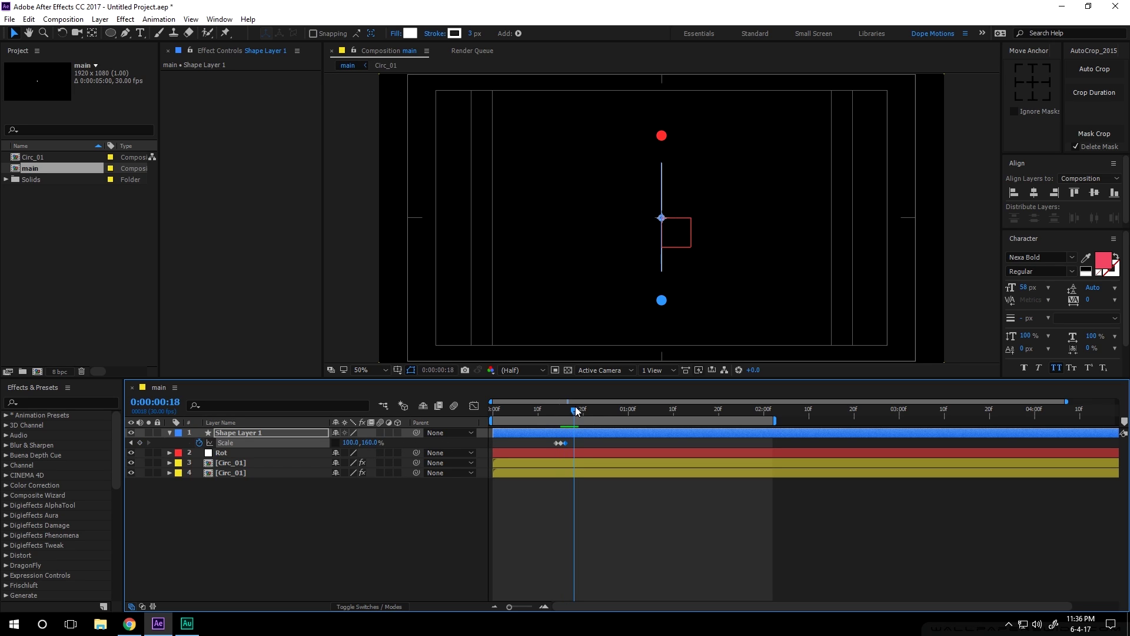
left_click_drag(387, 443, 418, 439)
left_click_drag(574, 411, 587, 411)
left_click_drag(372, 445, 408, 442)
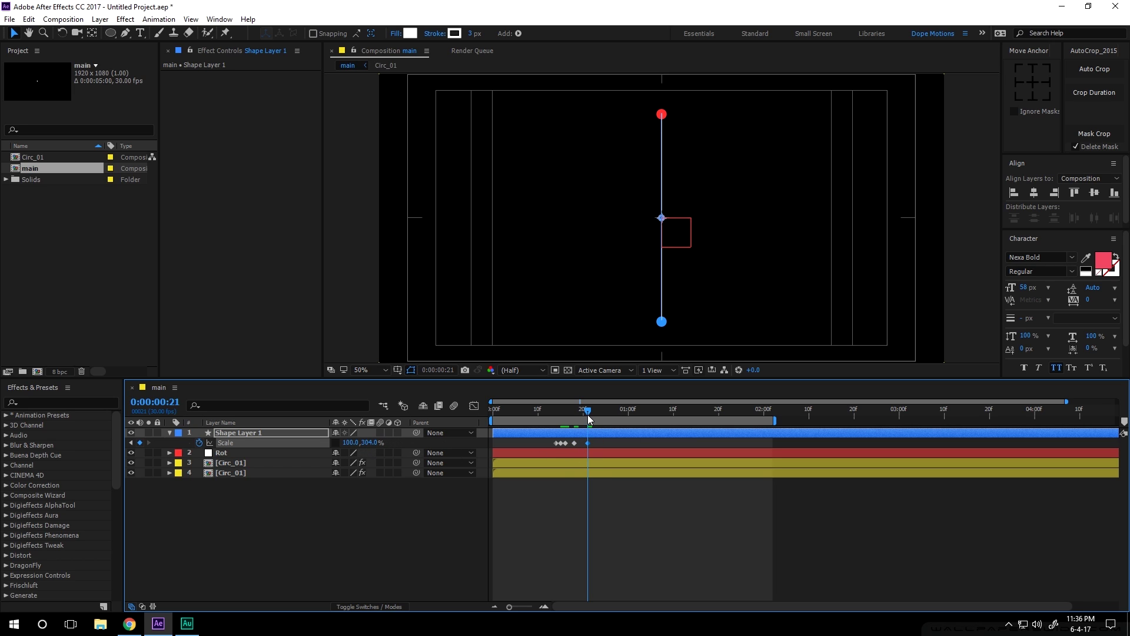
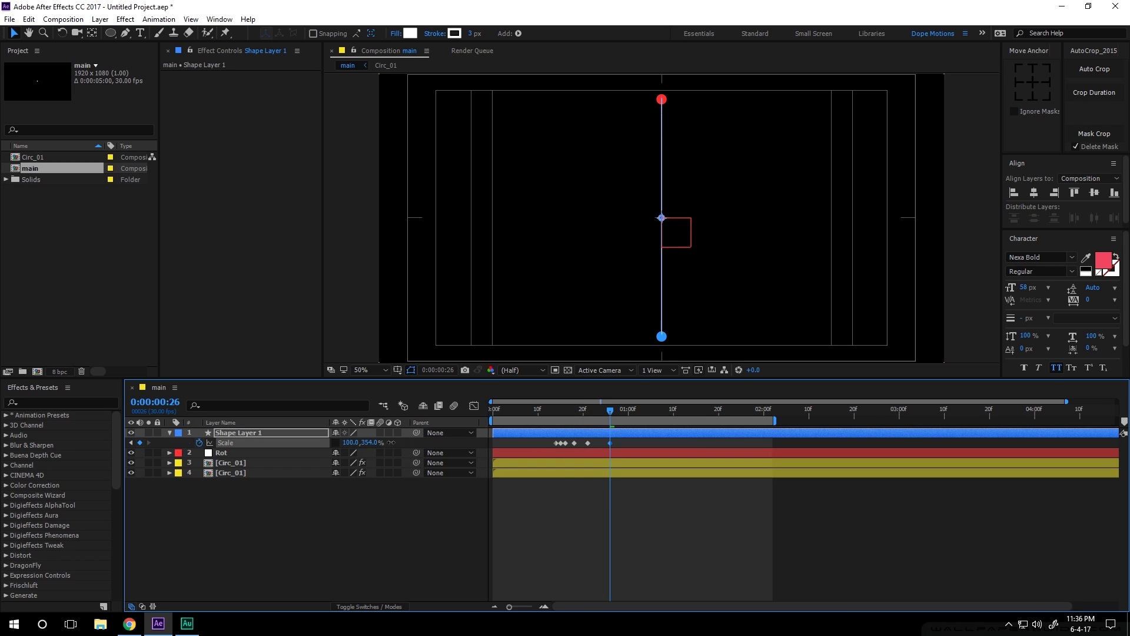
Keyframe the line's vertical scale to match the circles at 0:00:01:01 and 1:09, with 209% at 1:13 and 100% at 1:15.
left_click_drag(615, 408, 634, 412)
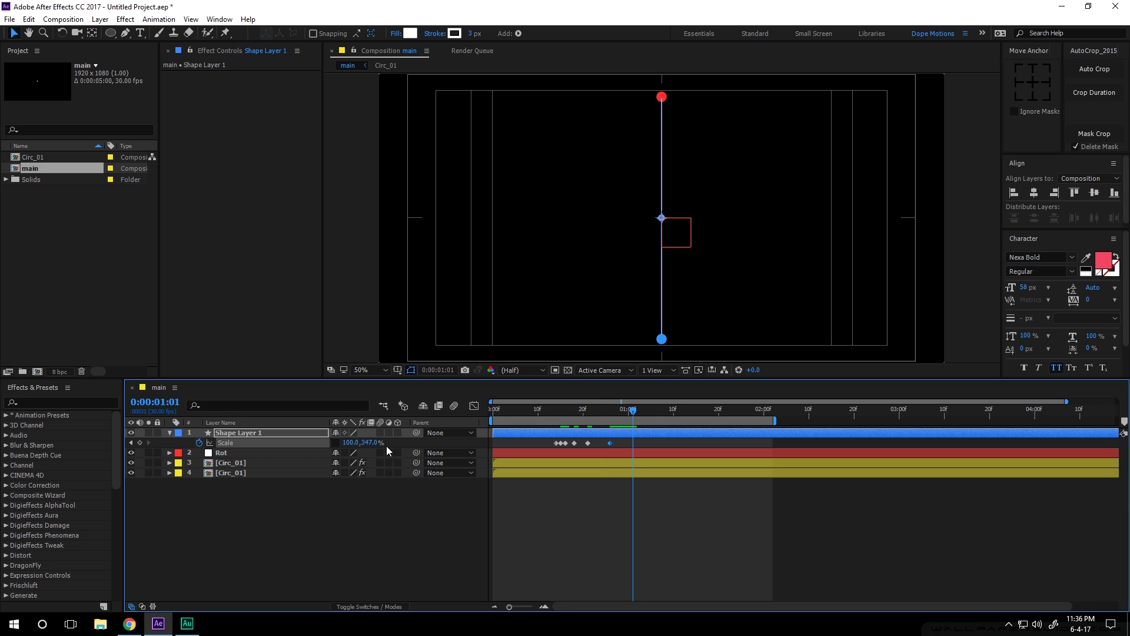
left_click_drag(633, 411, 670, 417)
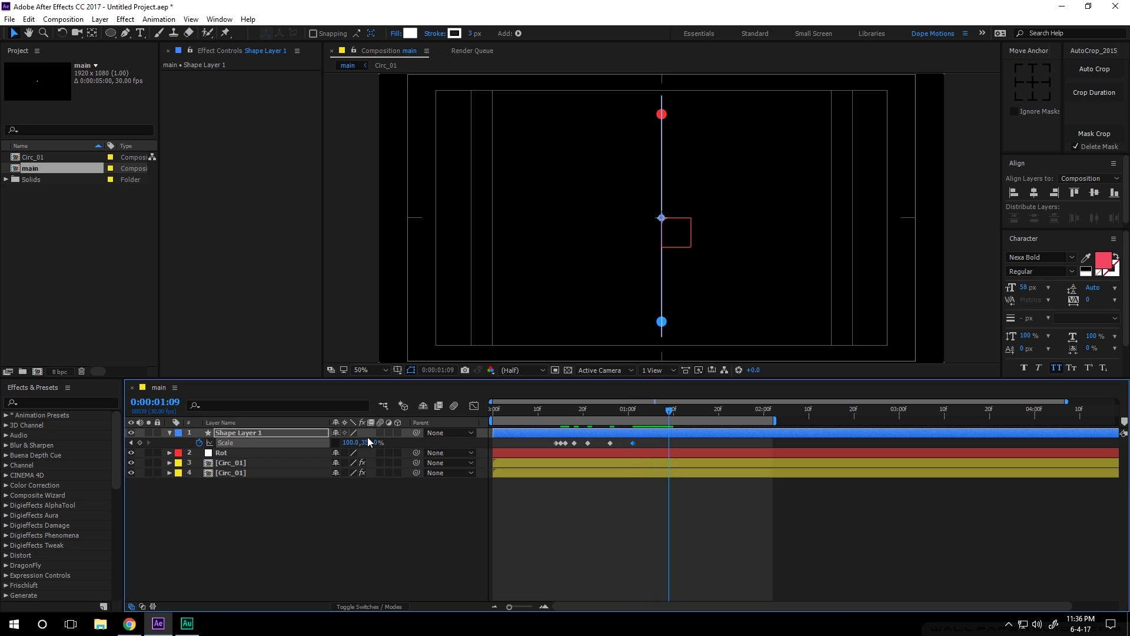
left_click_drag(368, 444, 350, 443)
left_click_drag(670, 412, 687, 414)
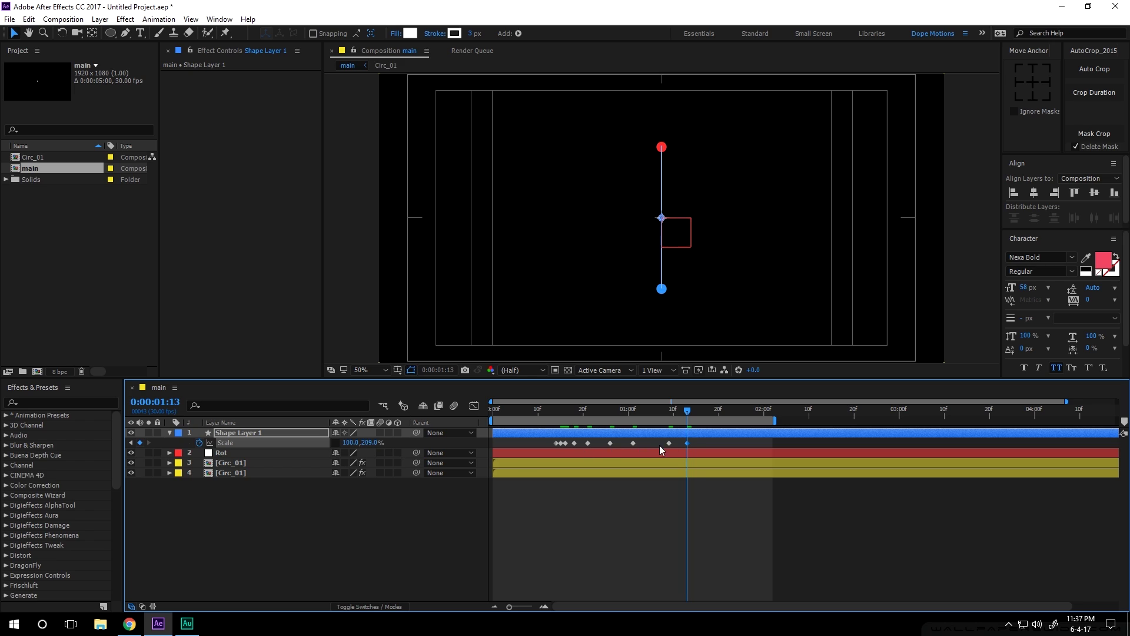
left_click_drag(694, 412, 698, 412)
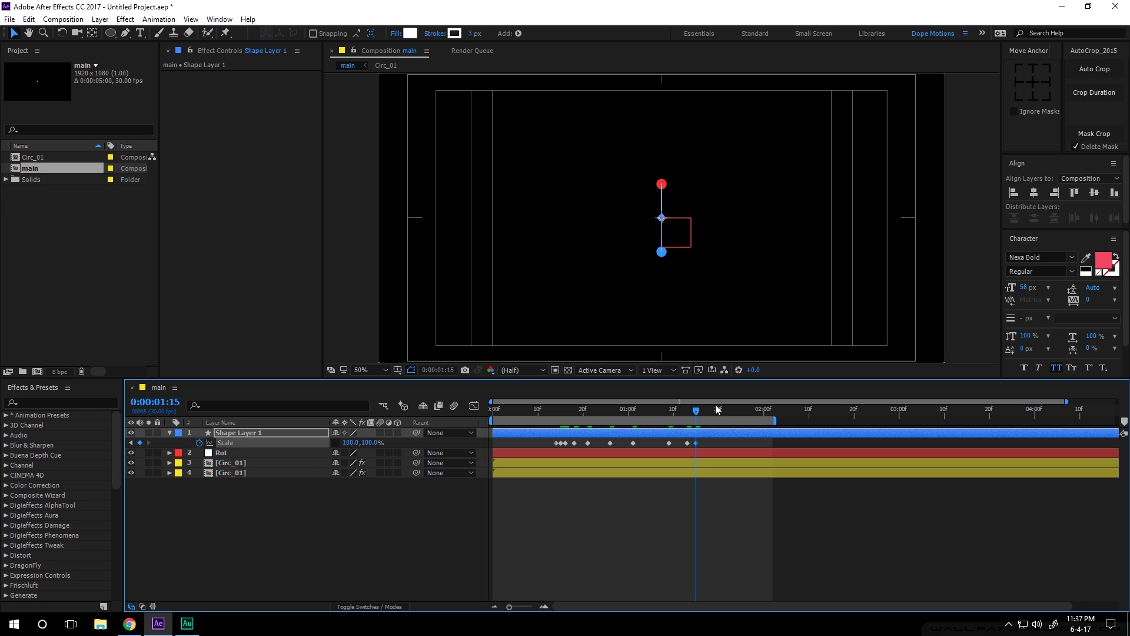
Keyframe the line's vertical scale at 0% at 0:00:01:16, where the circles meet, and deselect the layer.
mouse_move(705, 409)
left_mouse_down()
mouse_move(720, 407)
mouse_move(683, 415)
mouse_move(702, 411)
left_mouse_up()
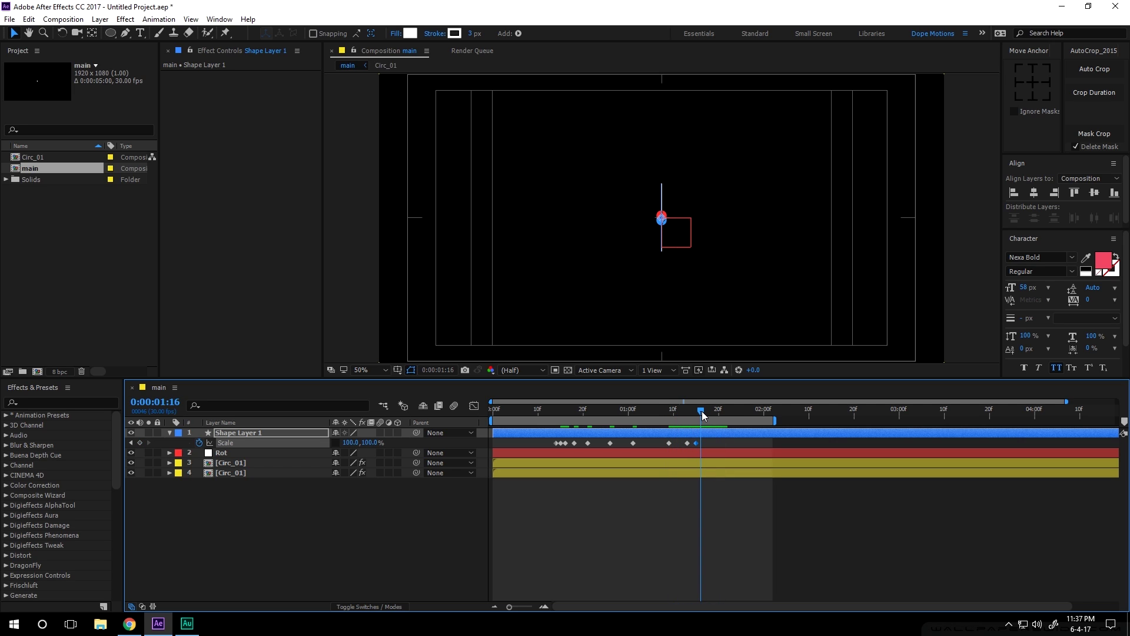
left_click(371, 442)
type("0")
left_click(448, 508)
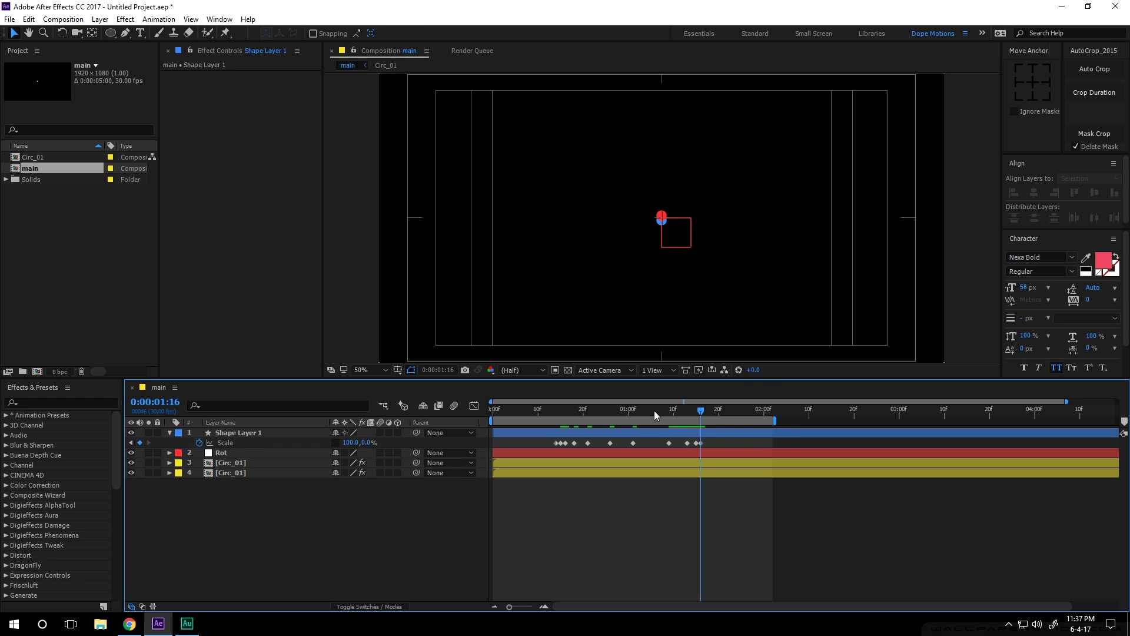
Apply Easy Ease to all of the line's Scale keyframes and check the line against the circles' motion.
left_click_drag(551, 411, 692, 411)
left_click_drag(552, 441, 740, 450)
left_click(662, 472)
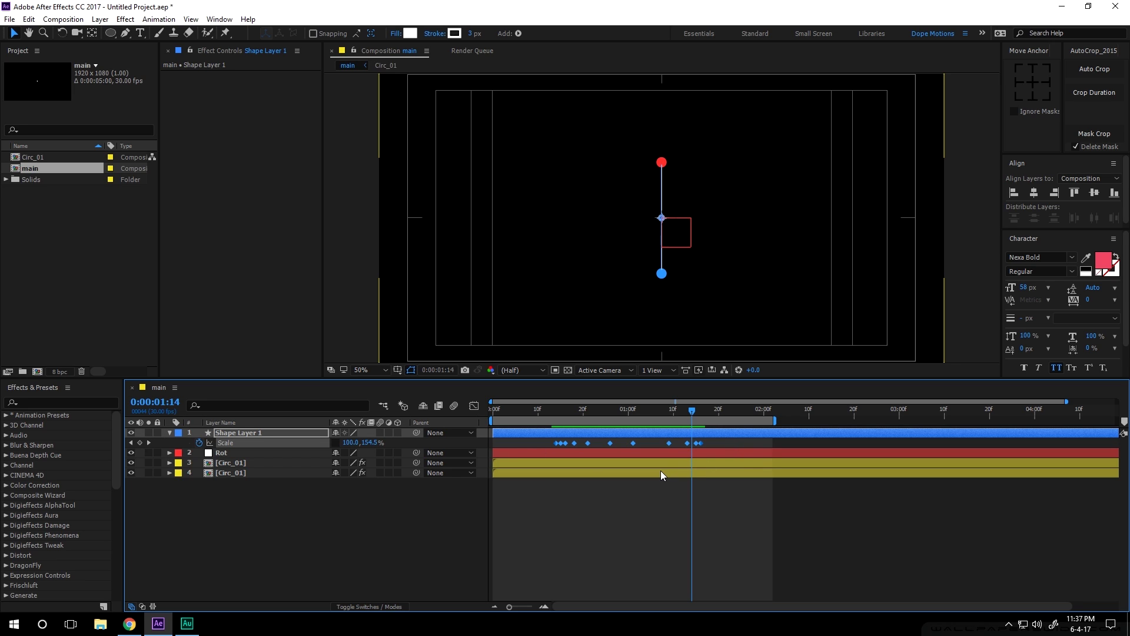
key("F9")
key("ctrl+shift+a")
left_click_drag(556, 415, 580, 416)
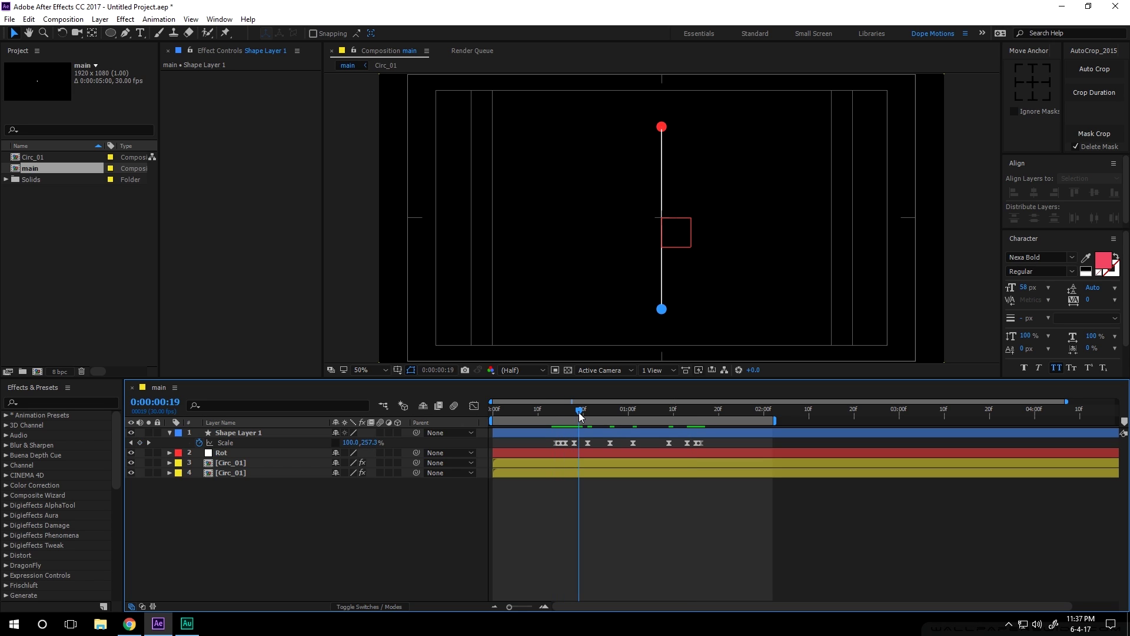
Hide the title/action safe guides and the mask and shape path outlines in the composition view.
left_click(398, 370)
left_click(423, 384)
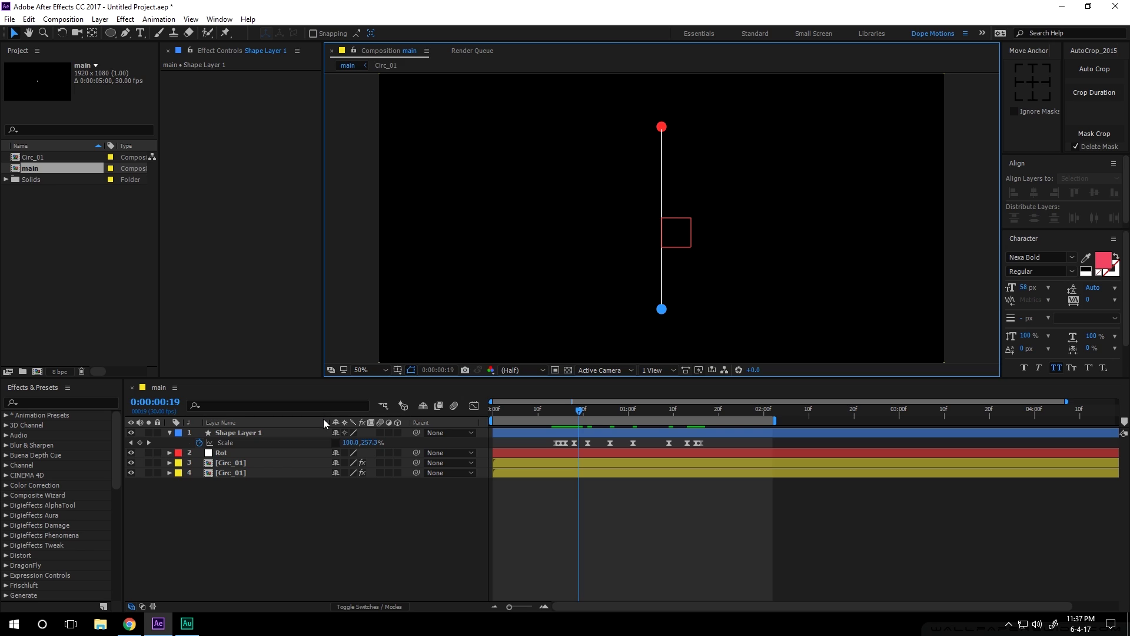
left_click(411, 370)
Collapse Shape Layer 1, rename it line, and move it below both Circ_01 layers.
left_click(169, 433)
left_click(234, 432)
key("Return")
type("line")
key("Return")
left_click_drag(232, 431, 247, 505)
Preview the animation from the start and extend the work area's end to shortly before the three-second mark.
left_click_drag(585, 414, 543, 436)
key("space")
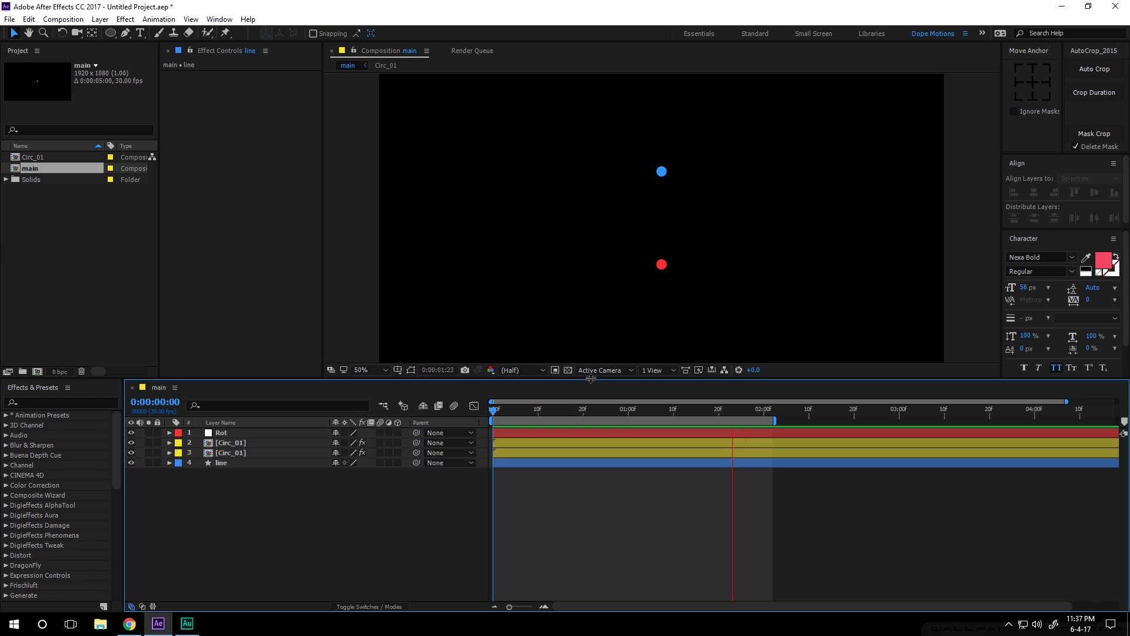
left_click_drag(554, 412, 436, 419)
left_click_drag(776, 420, 881, 429)
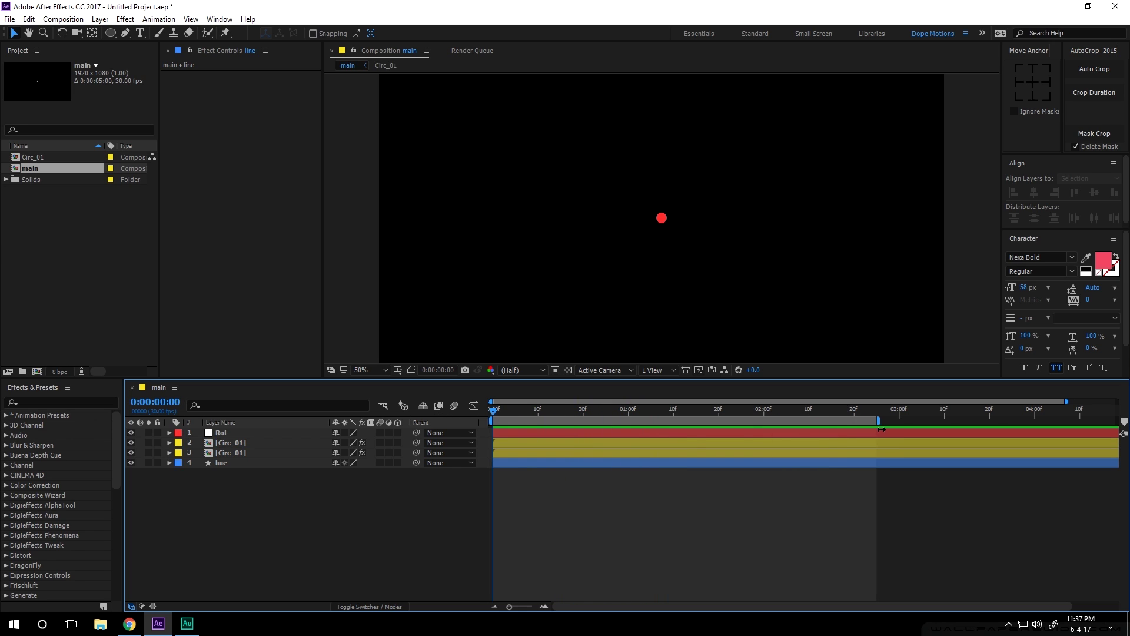
Parent both Circ_01 layers and the line layer to the Rot null, and show the null's Rotation property.
left_click_drag(219, 484, 226, 451)
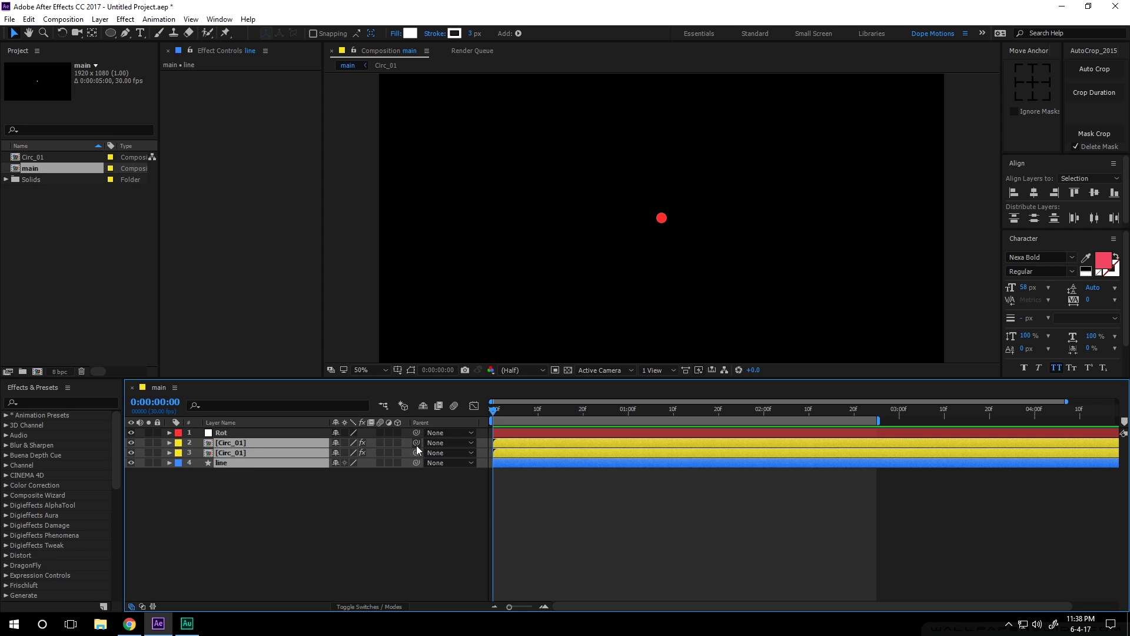
left_click_drag(415, 443, 228, 434)
left_click(235, 432)
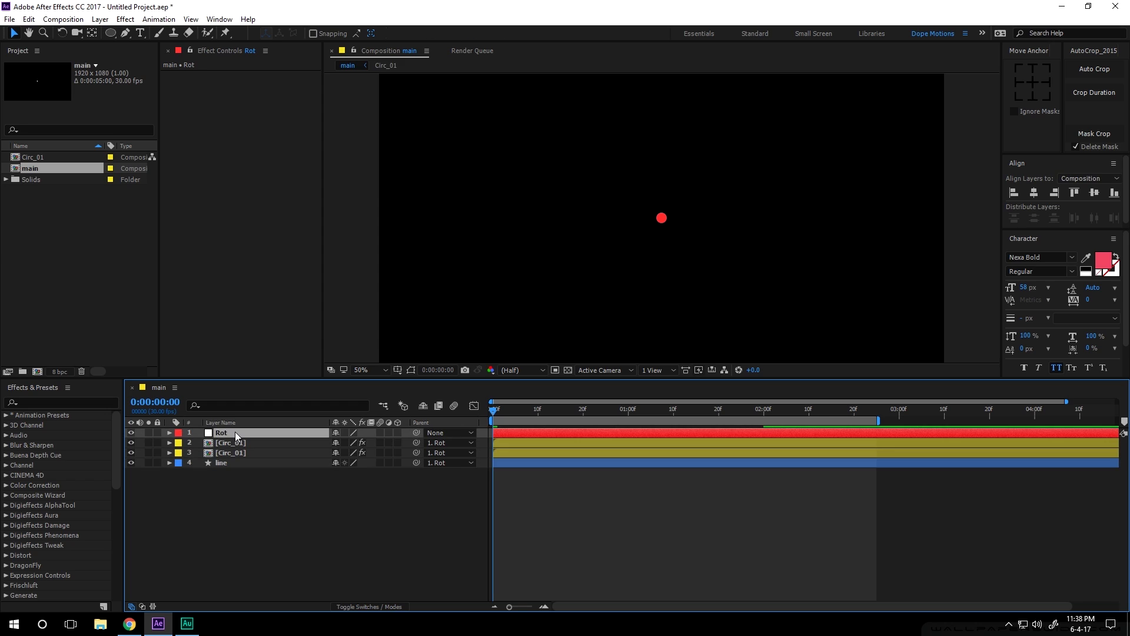
key("r")
Try rotating the Rot null to 29° with the circles apart at frame 28, and go back to the first frame.
left_click(348, 443)
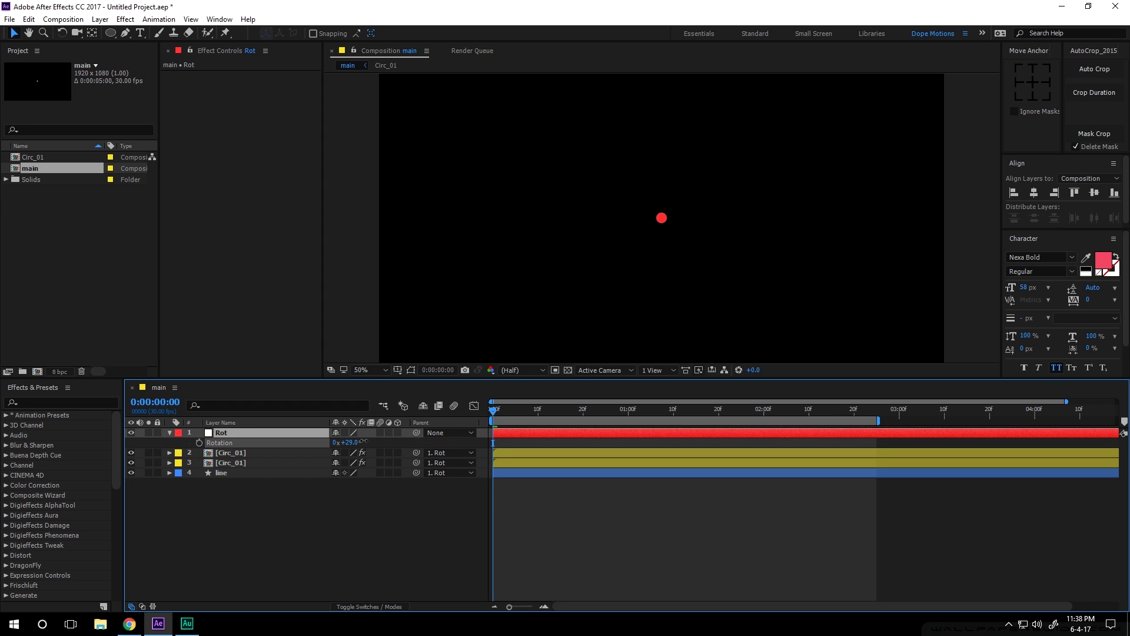
left_click(620, 410)
mouse_move(349, 442)
left_mouse_down()
mouse_move(320, 442)
mouse_move(362, 445)
left_mouse_up()
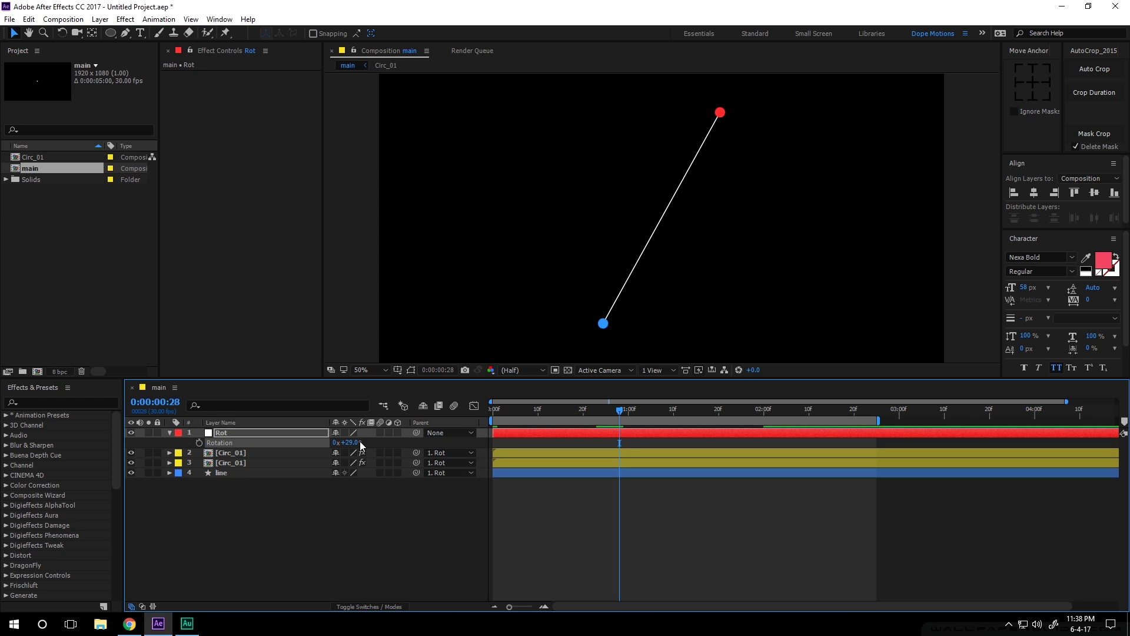
key("Home")
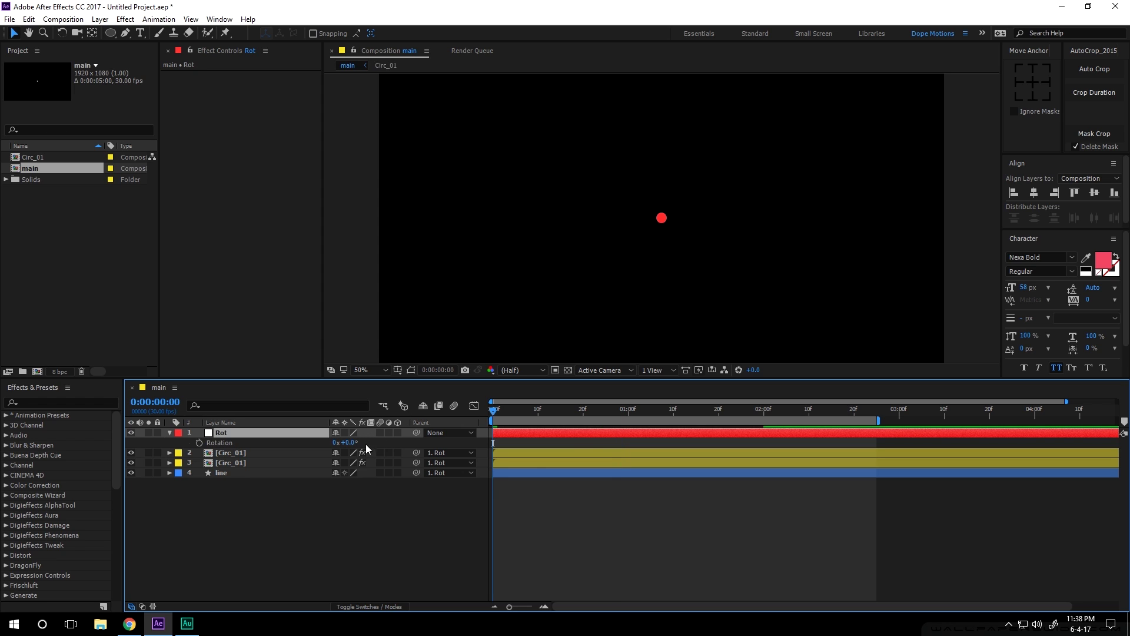
Keyframe the Rot null's Rotation at 0° on the first frame and 180° at 0:00:02:00.
left_click(200, 444)
left_click(764, 410)
mouse_move(764, 411)
left_mouse_down()
mouse_move(682, 411)
mouse_move(765, 417)
left_mouse_up()
left_click(350, 443)
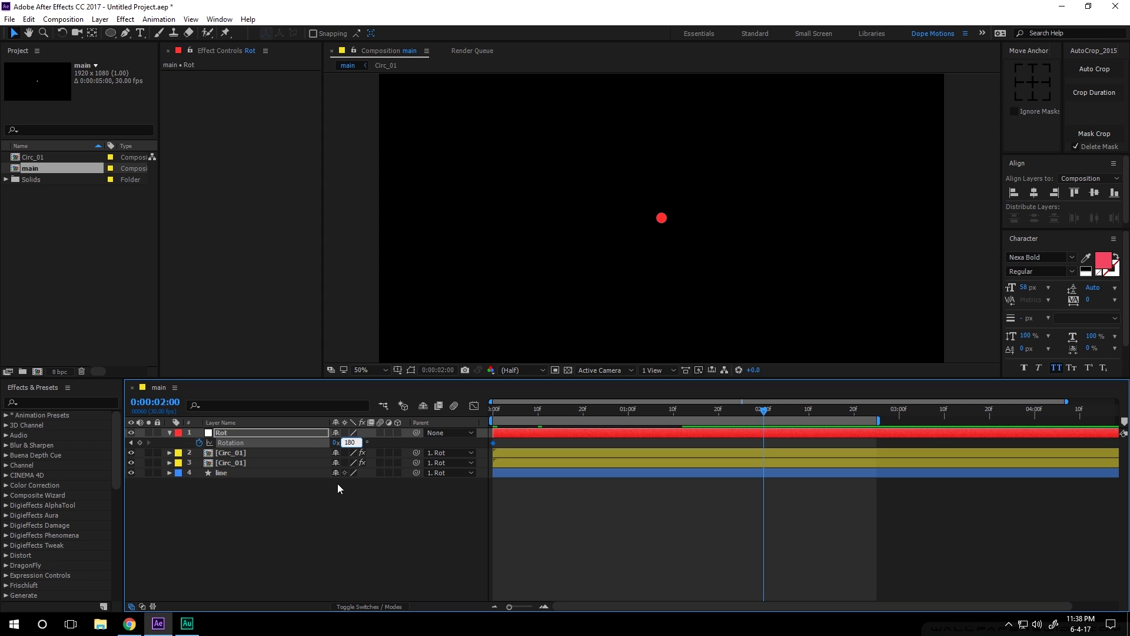
left_click(920, 442)
Ease both Rotation keyframes and stretch their speed-graph handles inward to form a steep, symmetrical peak around one second.
left_click(772, 440)
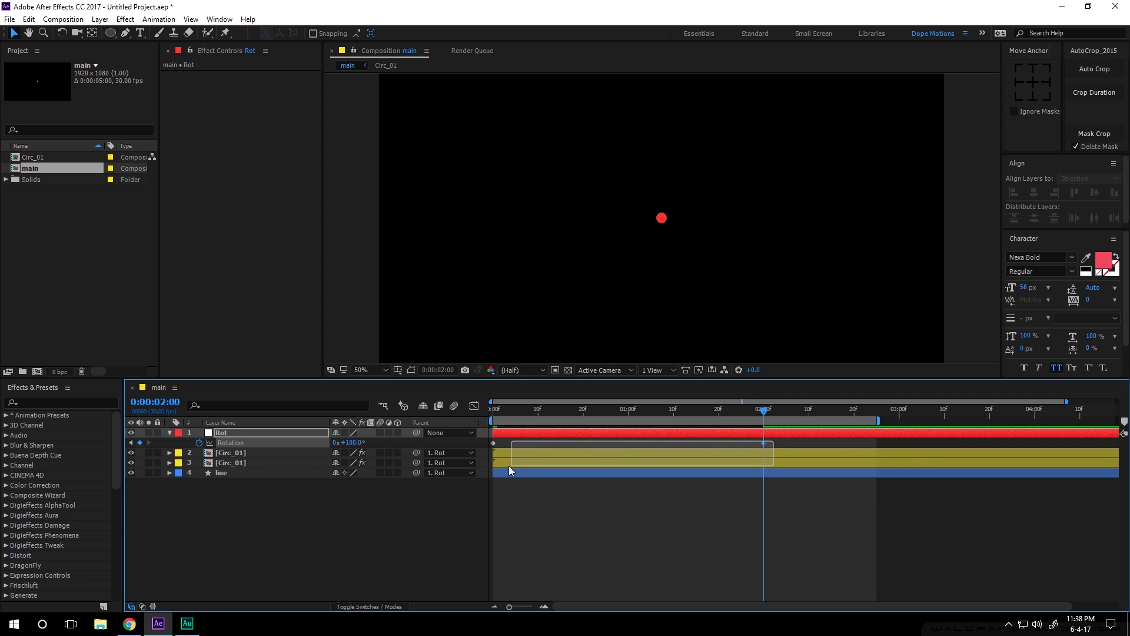
left_click(475, 407)
left_click_drag(482, 582, 600, 572)
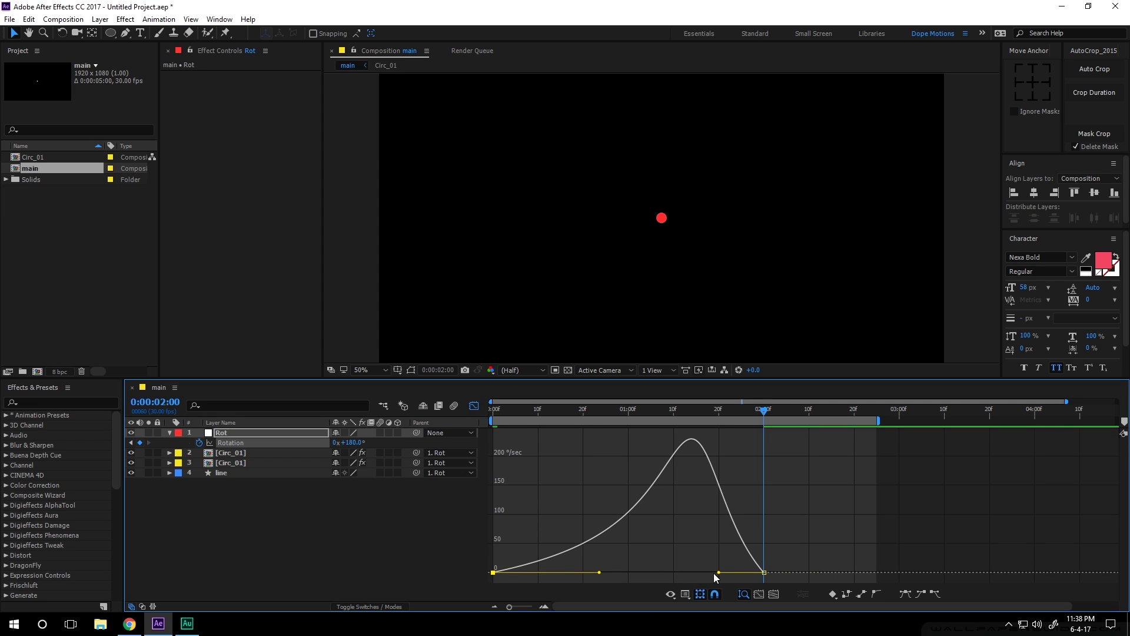
left_click_drag(720, 572, 659, 572)
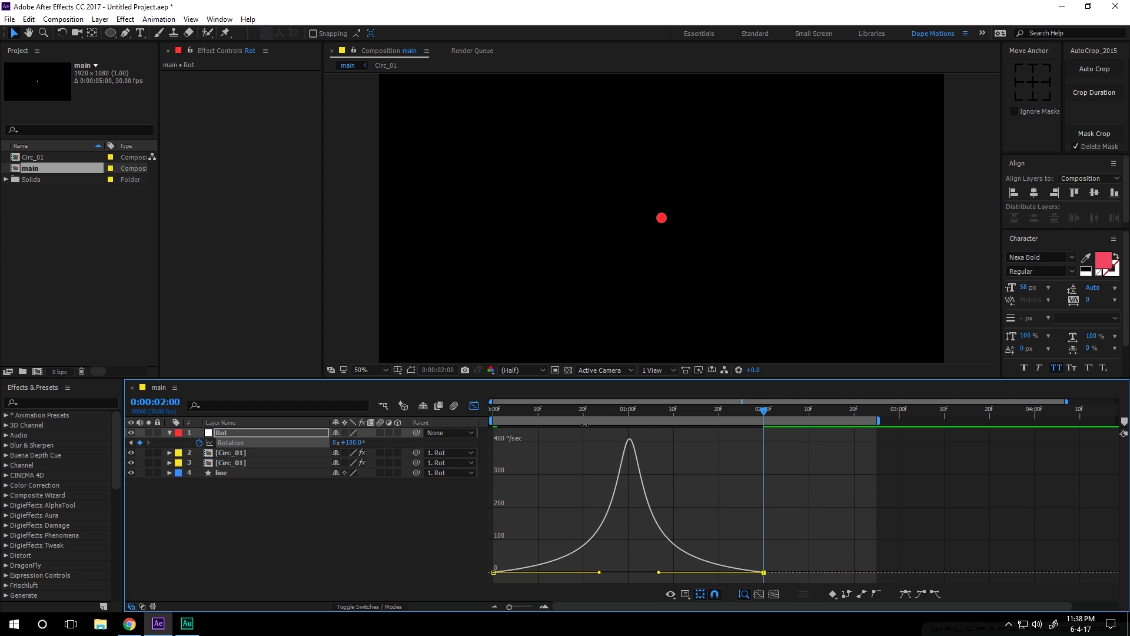
Preview the rotating circles, close the Graph Editor, and collapse the Rot layer's properties.
key("space")
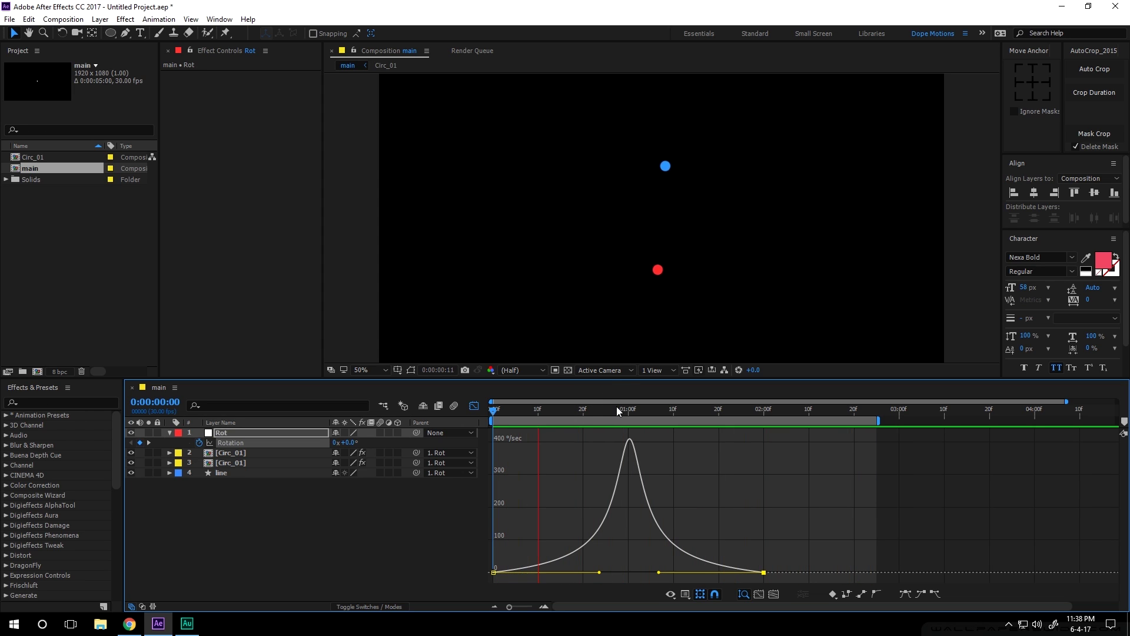
left_click(587, 407)
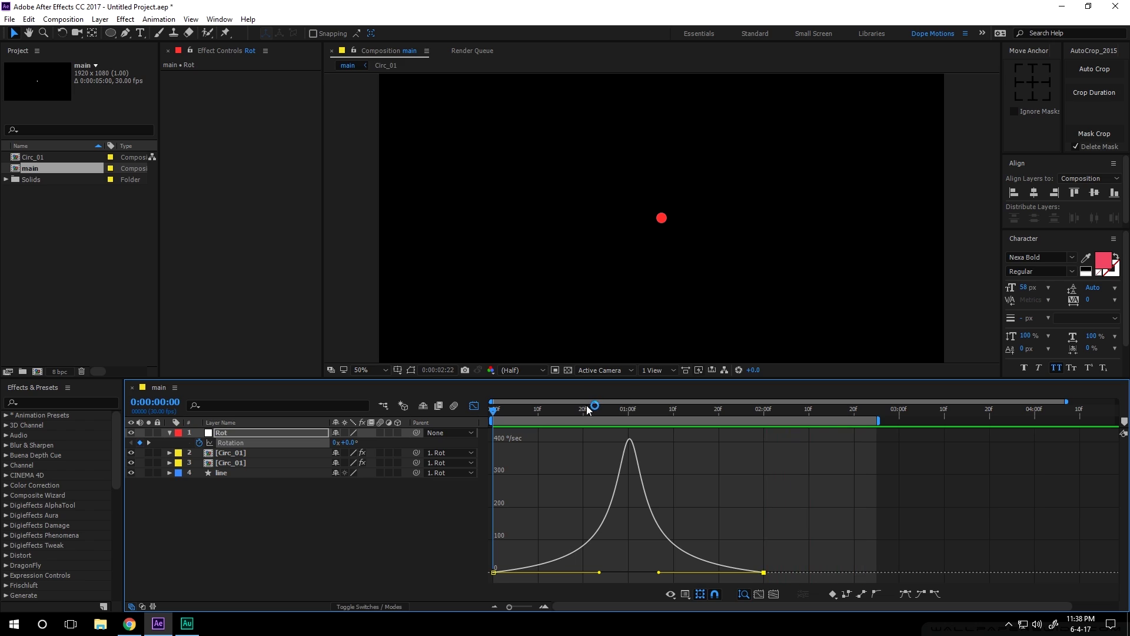
left_click(170, 433)
left_click(474, 406)
left_click(540, 479)
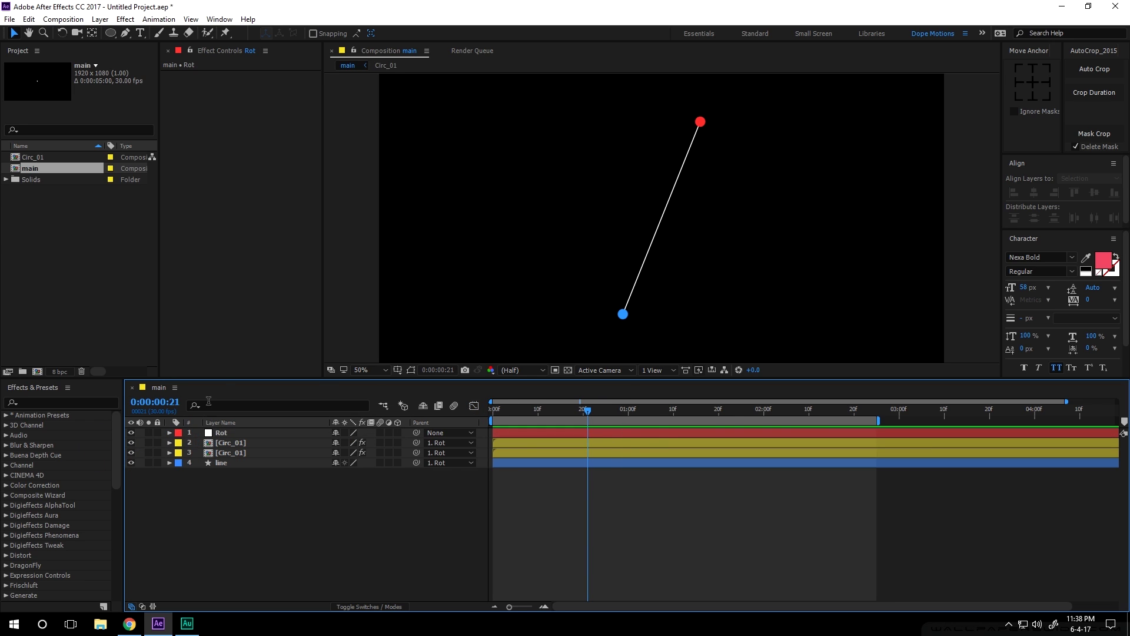
Pre-compose all four layers into a new composition named 01, moving all attributes into it.
left_click_drag(213, 489, 230, 431)
right_click(233, 447)
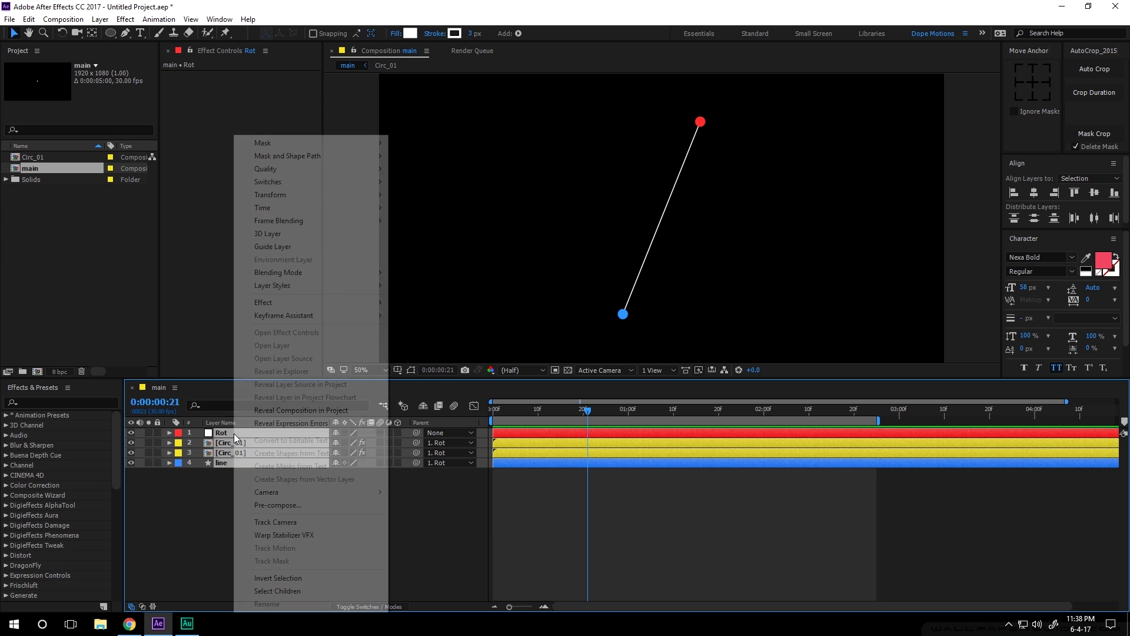
left_click(272, 505)
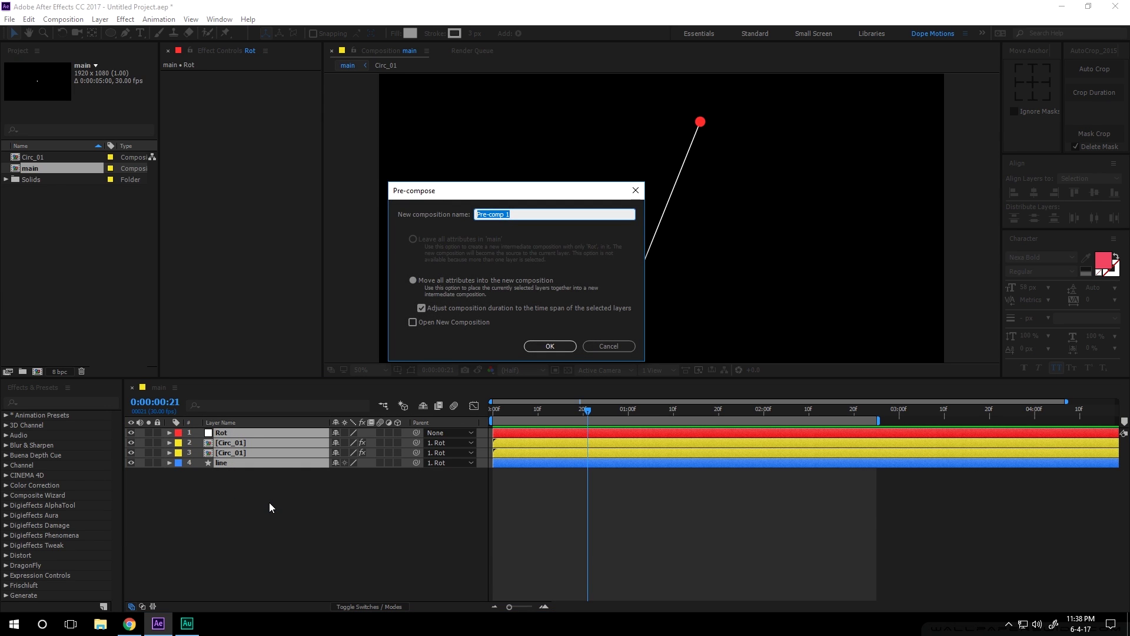
type("01")
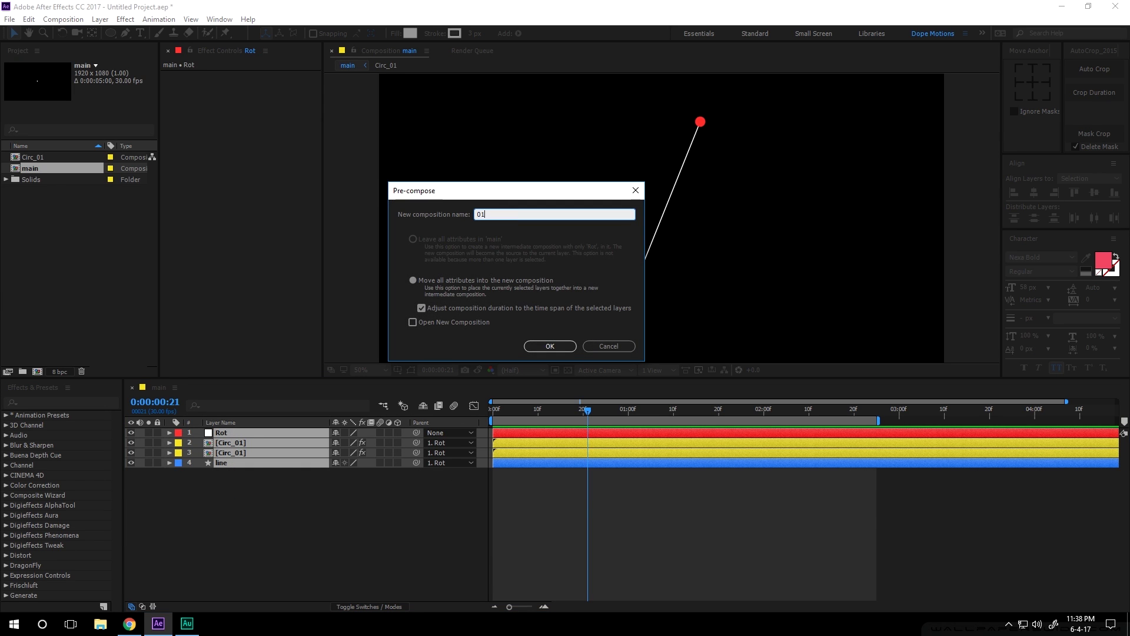
left_click(536, 349)
Apply a Fill effect to the 01 layer and set its colour to a bright pinkish red.
left_click(223, 434)
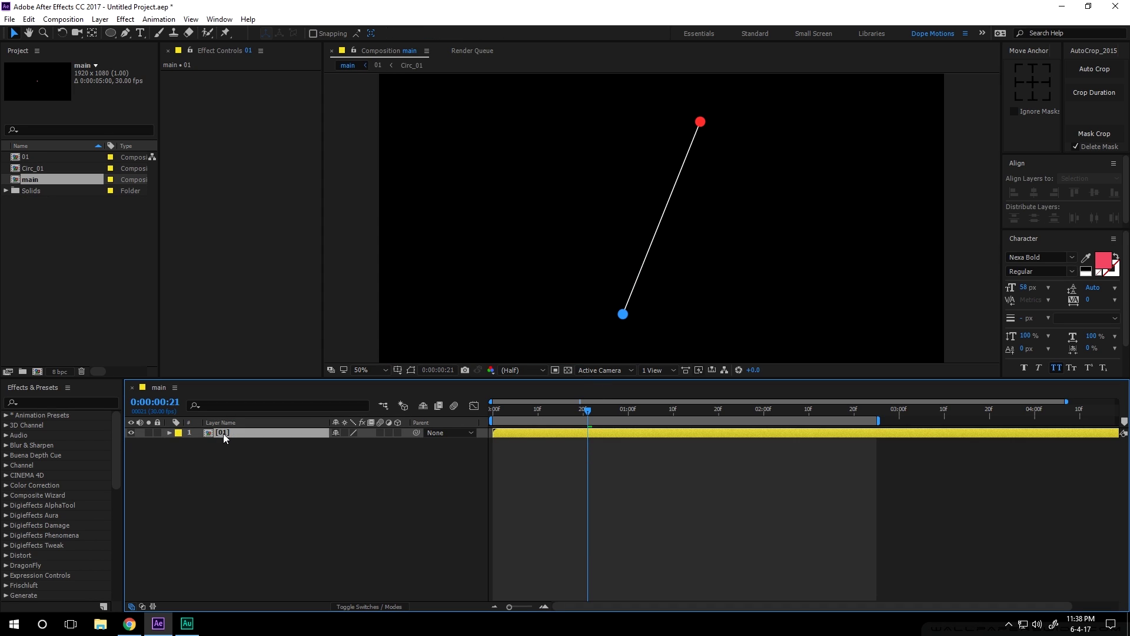
key("ctrl+space")
left_click(116, 422)
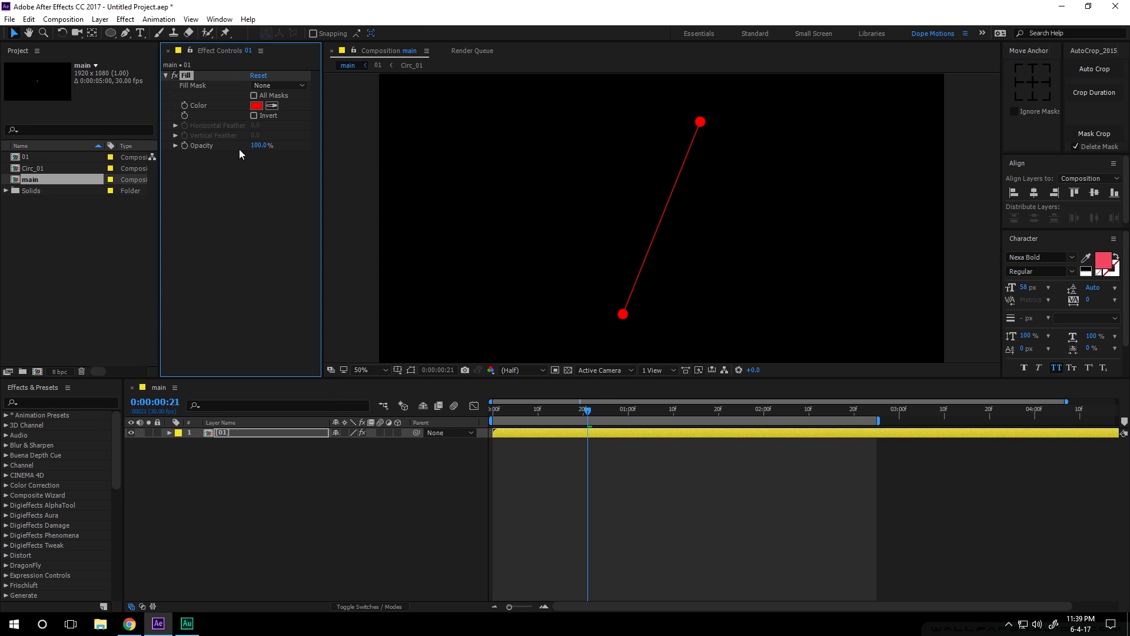
left_click(256, 106)
left_click(331, 176)
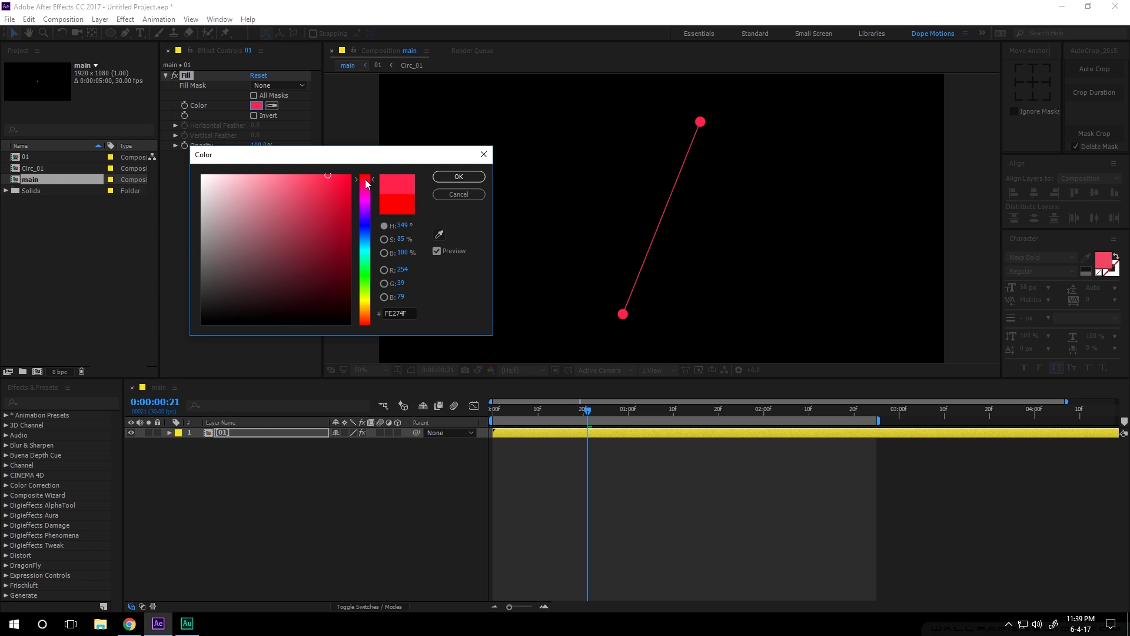
left_click(440, 177)
Duplicate the 01 layer at the first frame, set the copy's fill to purple, and place it just right of the red circle.
left_click_drag(499, 409, 475, 410)
left_click(236, 434)
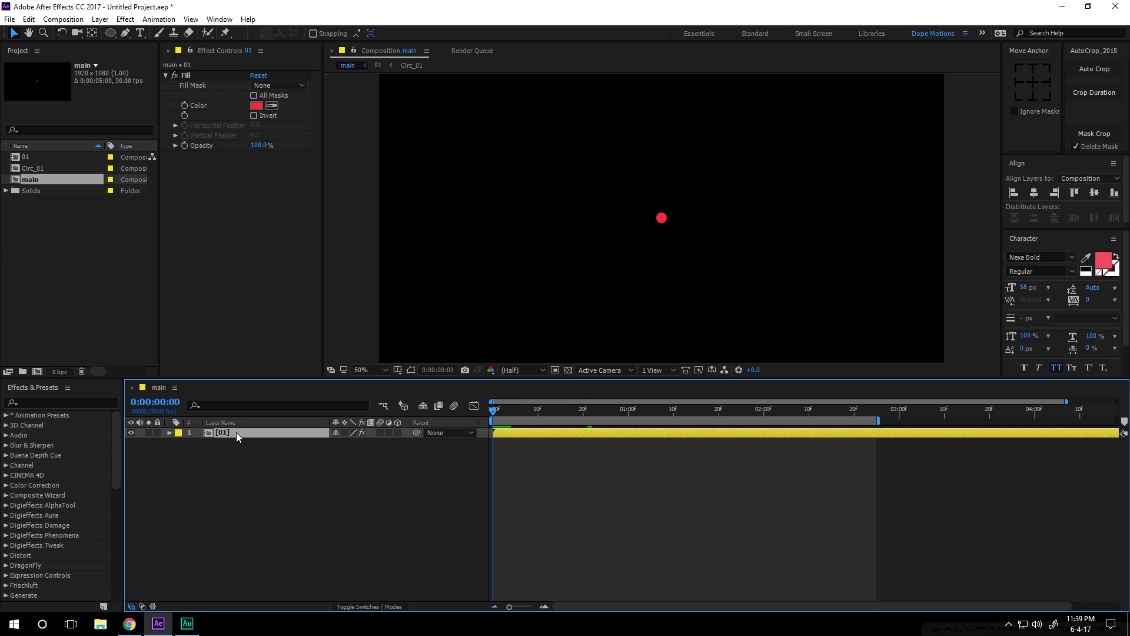
key("ctrl+d")
left_click(256, 105)
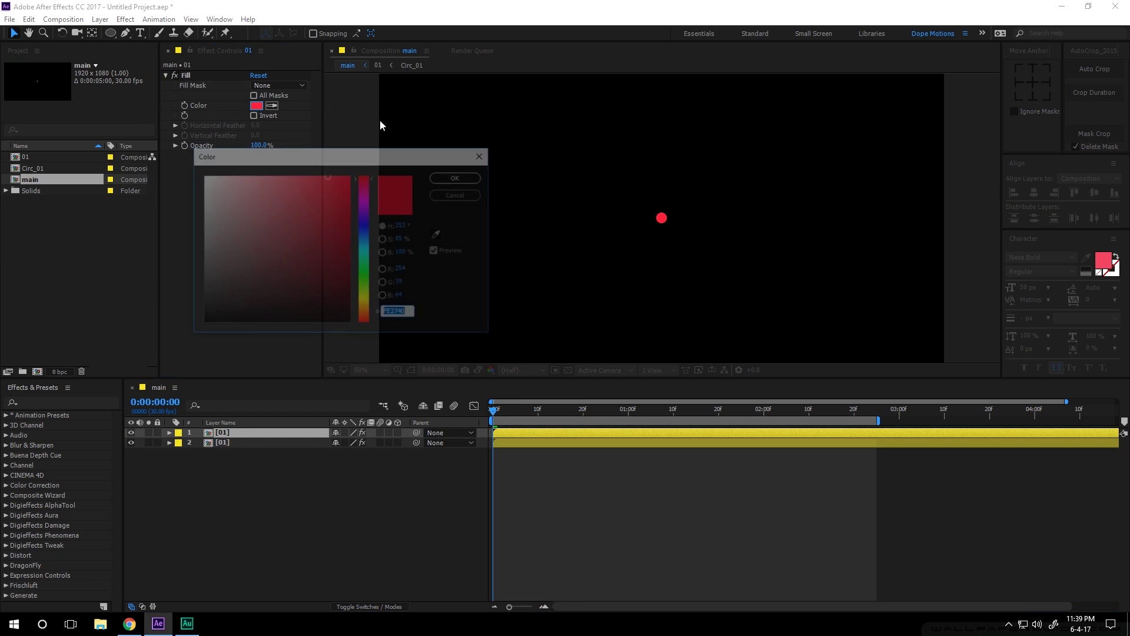
left_click_drag(363, 192, 362, 208)
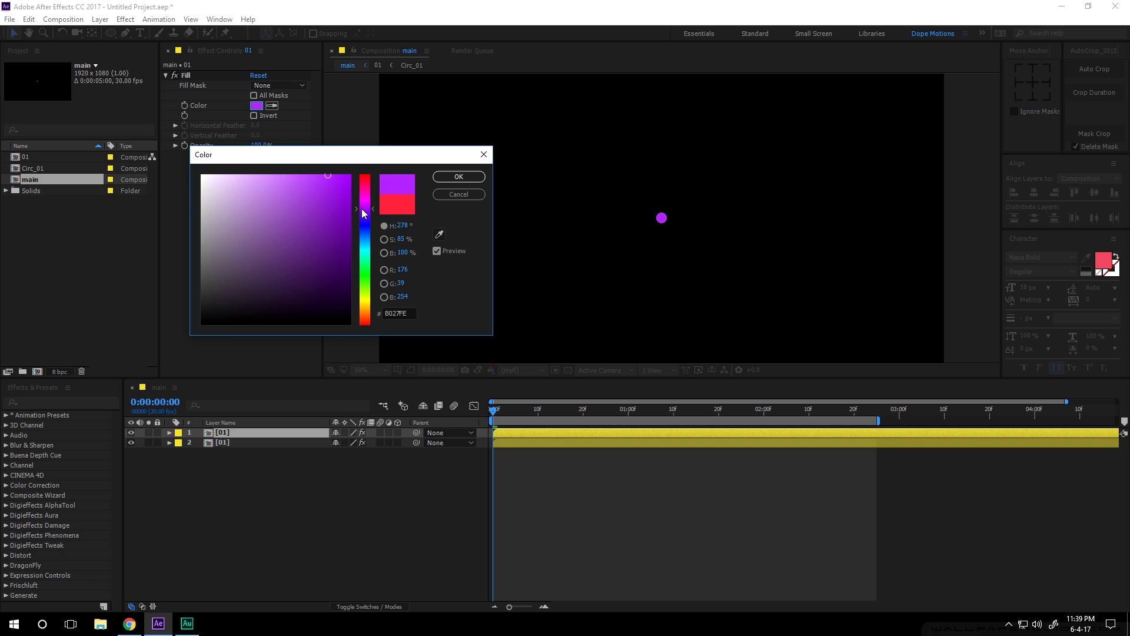
left_click(458, 176)
left_click_drag(668, 219, 701, 219)
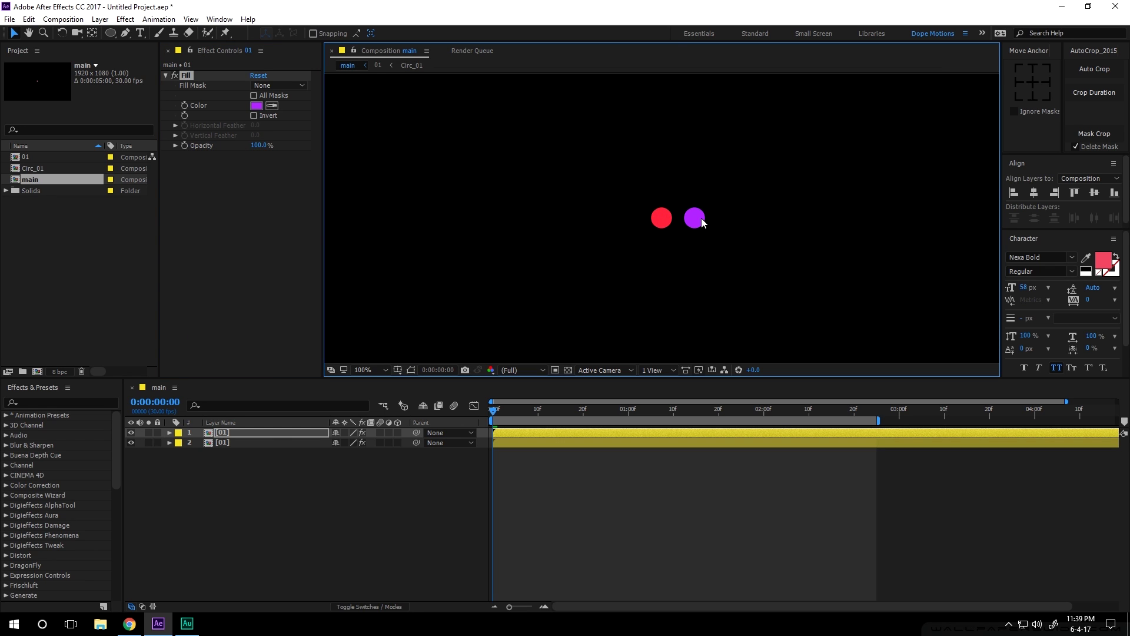
Duplicate the purple 01 layer, set the copy's fill to light blue, and place it just right of the purple circle.
left_click(232, 433)
key("ctrl+d")
left_click(255, 107)
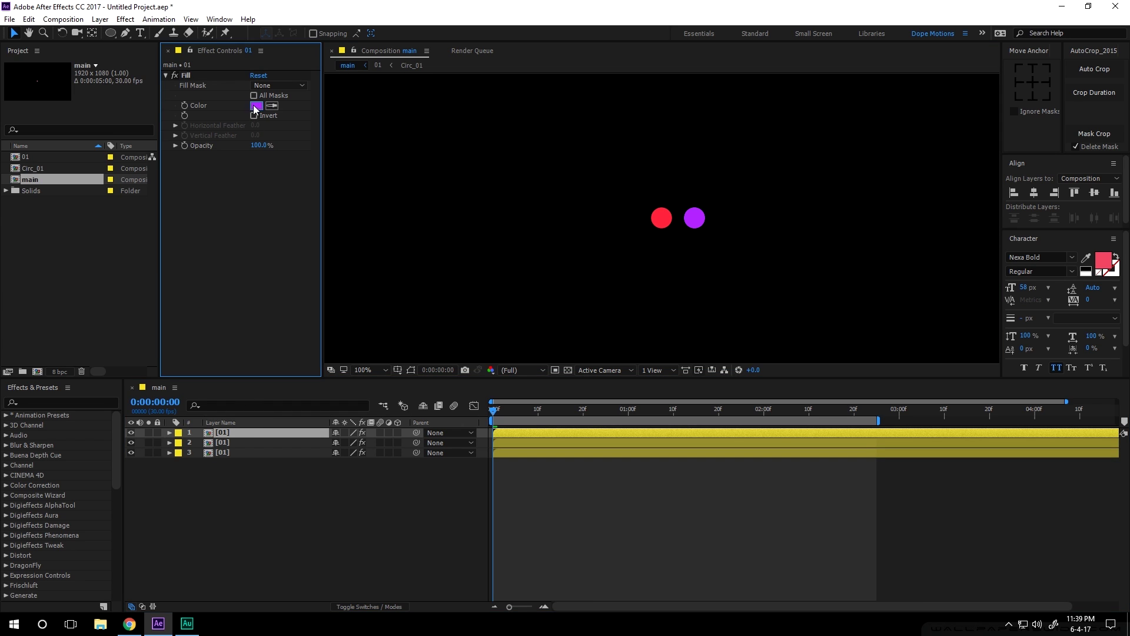
left_click_drag(362, 208, 364, 241)
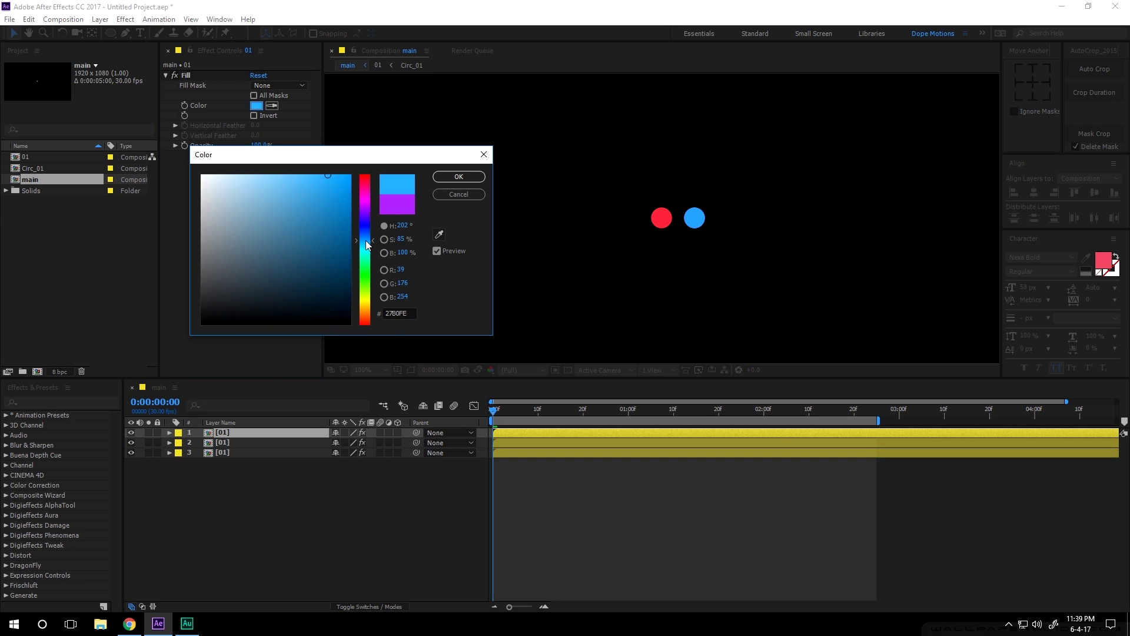
left_click(464, 178)
left_click_drag(696, 219, 728, 221)
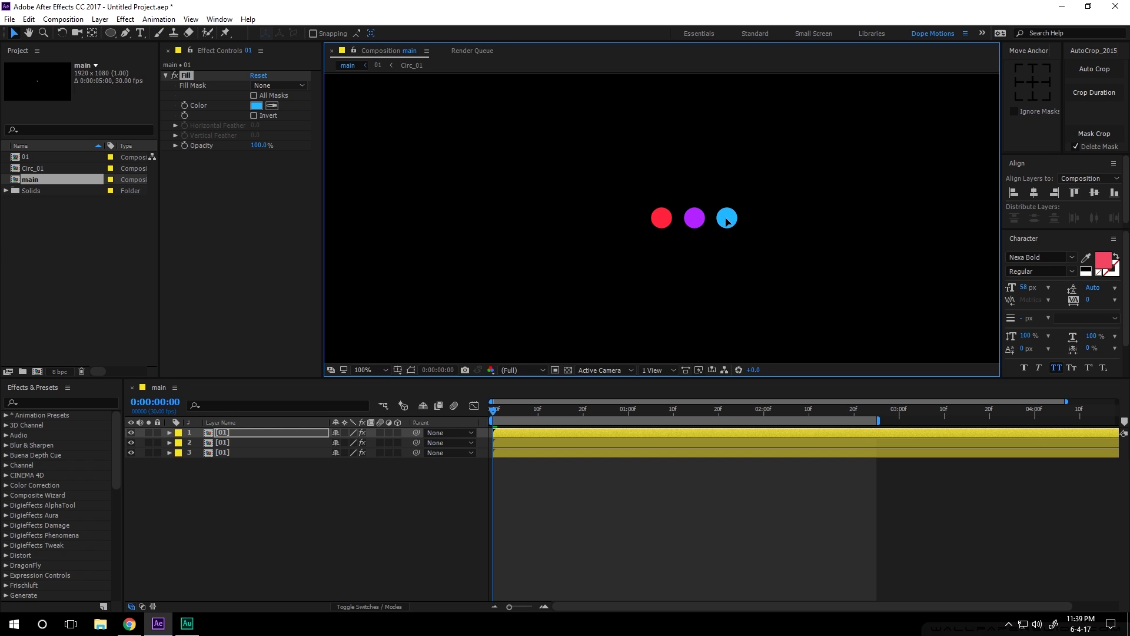
Duplicate the light blue 01 layer, set the copy's fill to green, and place it just right of the blue circle.
left_click(236, 434)
key("ctrl+d")
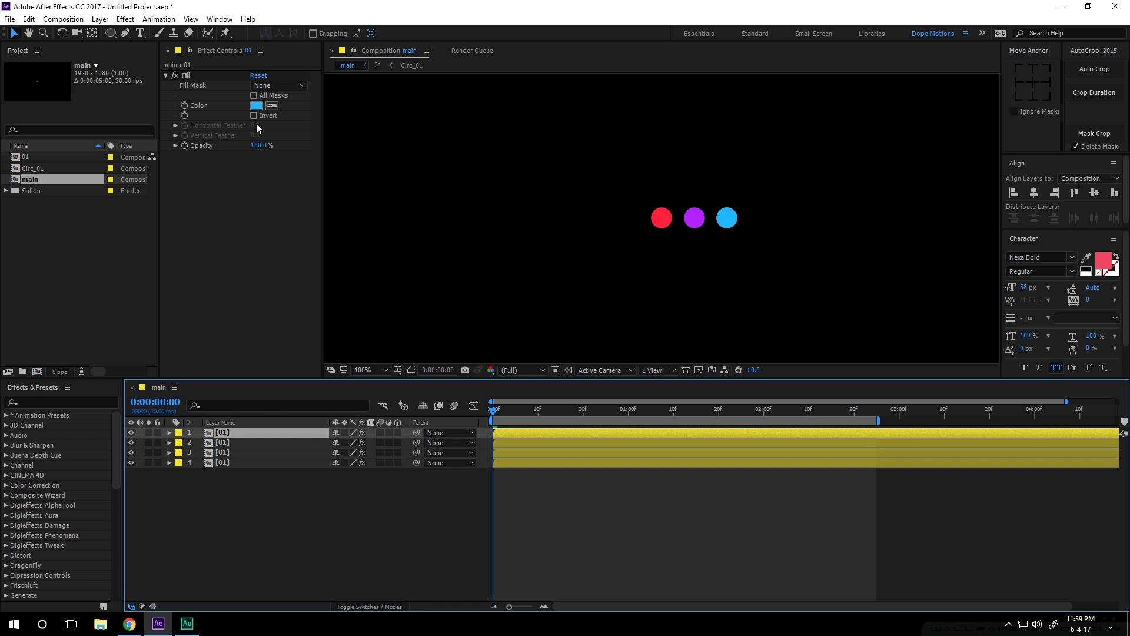
left_click(256, 105)
left_click_drag(364, 241, 368, 270)
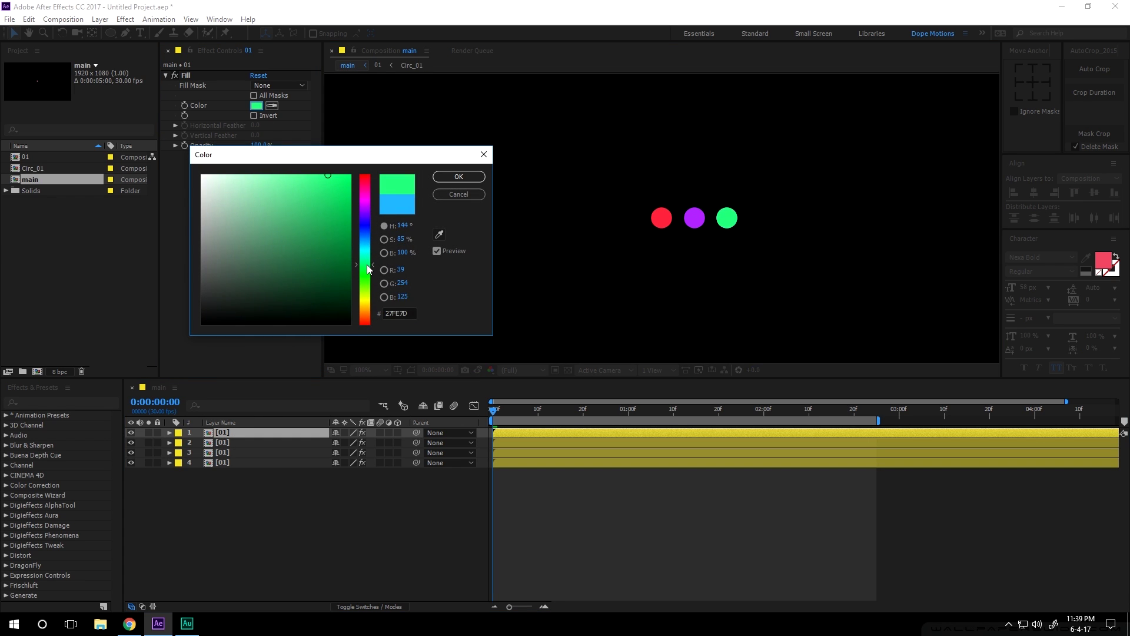
left_click(454, 176)
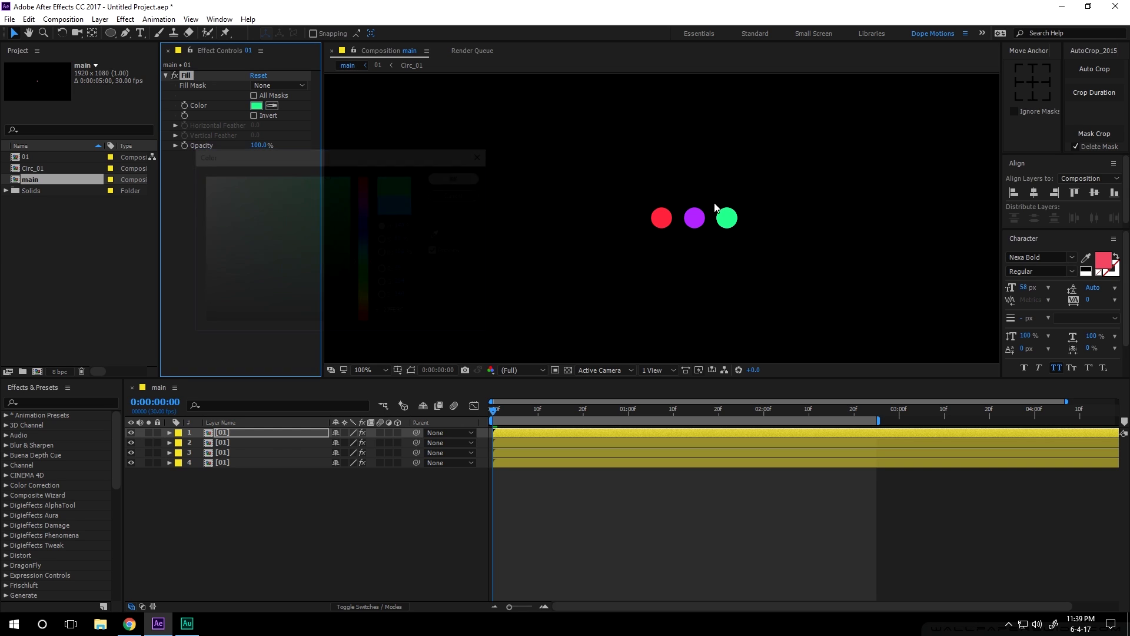
left_click_drag(726, 217, 764, 219)
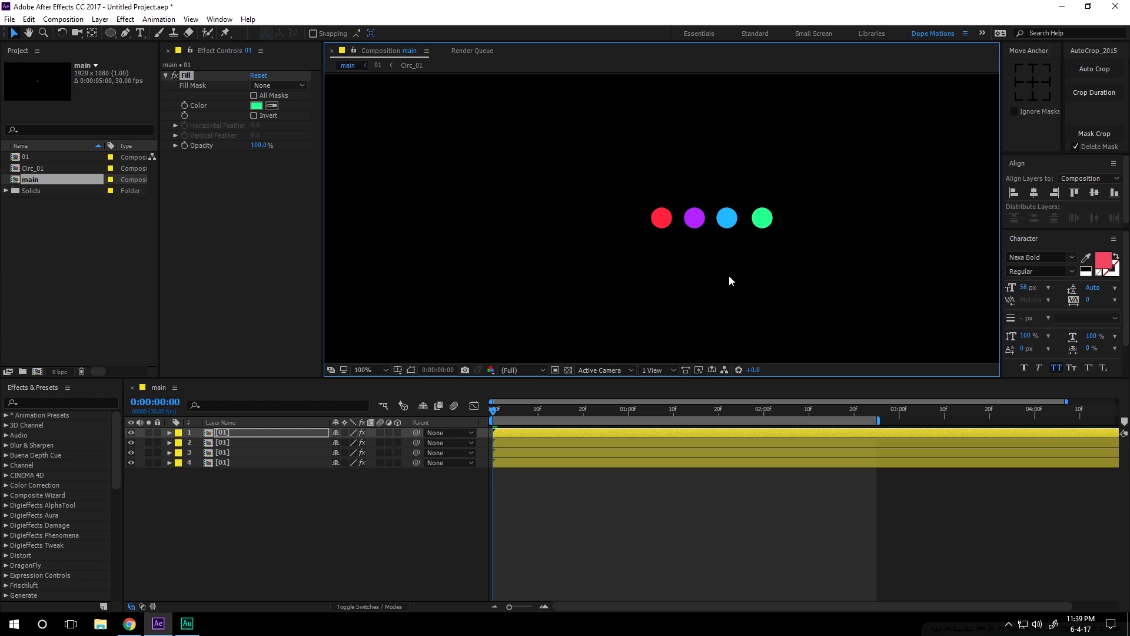
Duplicate the green 01 layer, set the copy's fill to orange, and place it just right of the green circle.
left_click(267, 435)
key("ctrl+d")
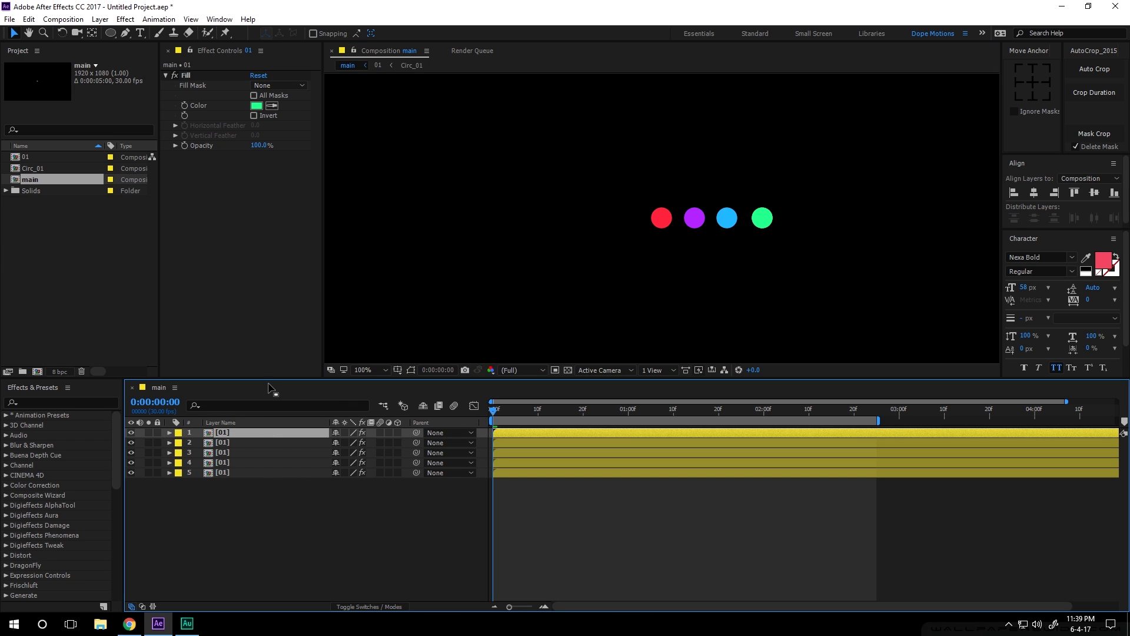
left_click(273, 124)
left_click(256, 105)
left_click_drag(372, 271, 370, 315)
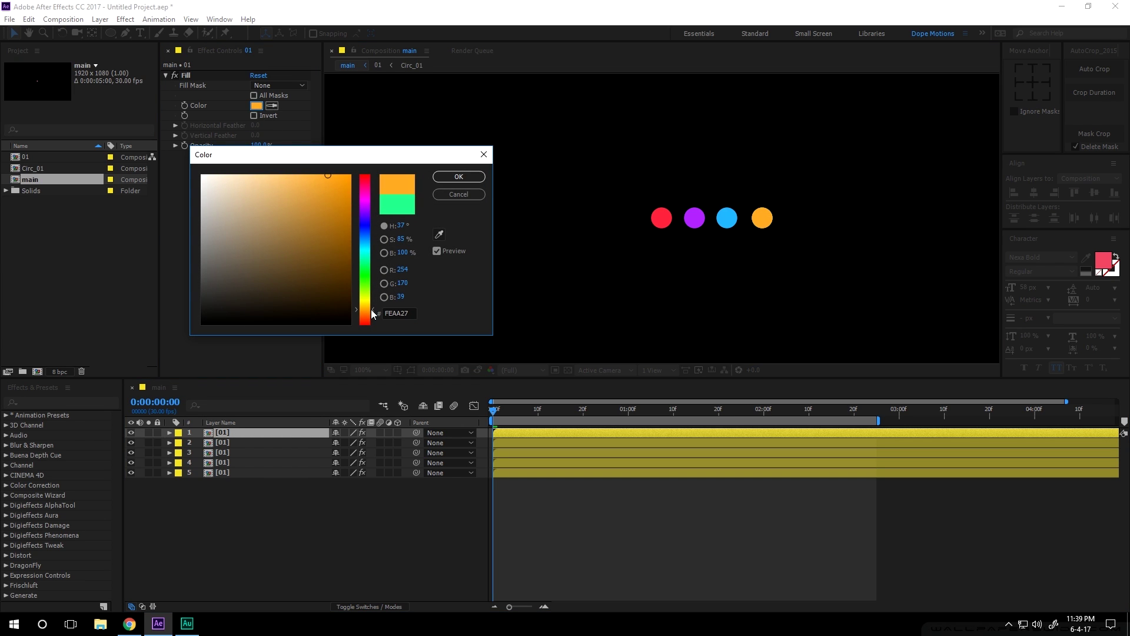
left_click(459, 176)
left_click_drag(769, 213, 796, 217)
Distribute all five 01 layers evenly in a horizontal row and shift the row so the blue circle sits at the composition's centre.
left_click_drag(237, 506, 271, 436)
left_click(1094, 218)
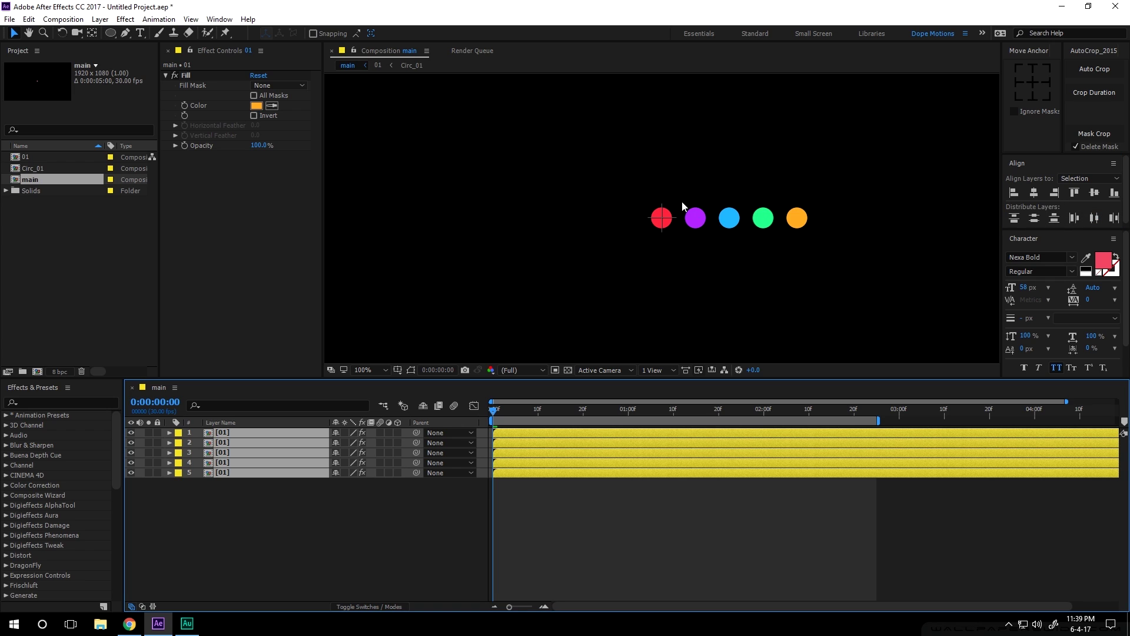
left_click_drag(733, 223, 667, 219)
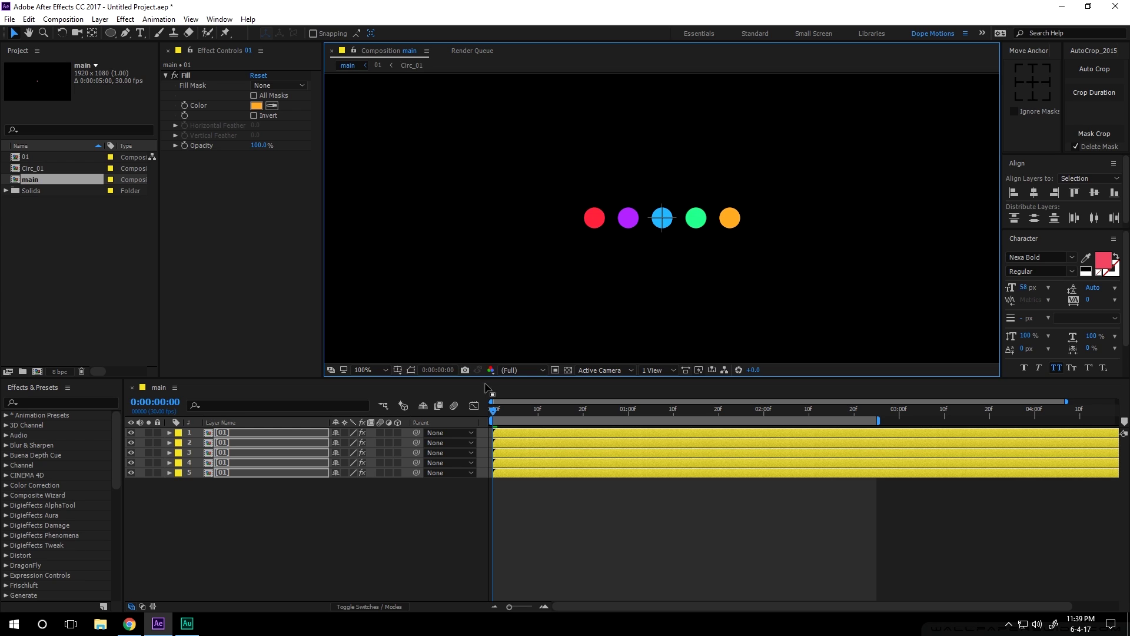
left_click(289, 514)
key("comma")
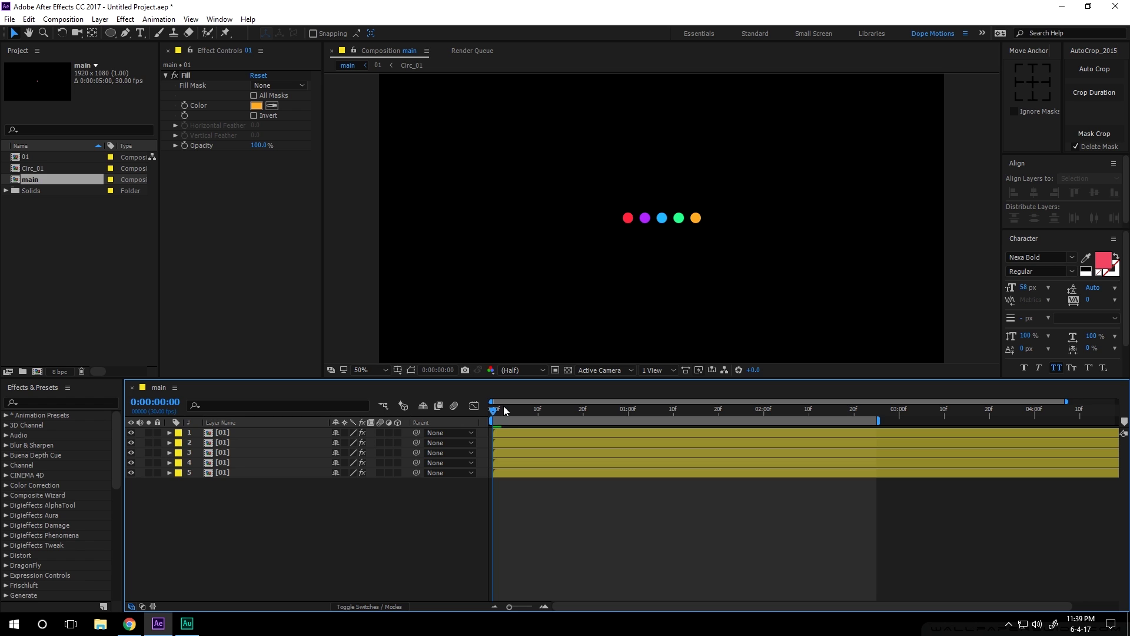
Preview the row, and stagger the five layers' start times by two frames each, from red at frame 0 to orange at frame 8.
key("space")
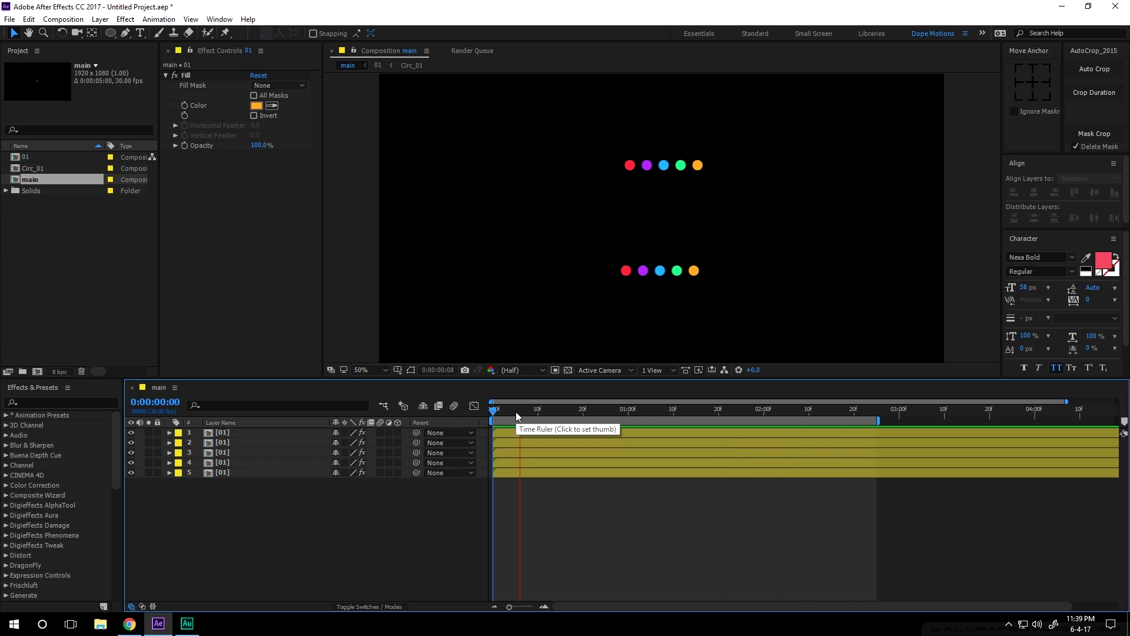
left_click(515, 412)
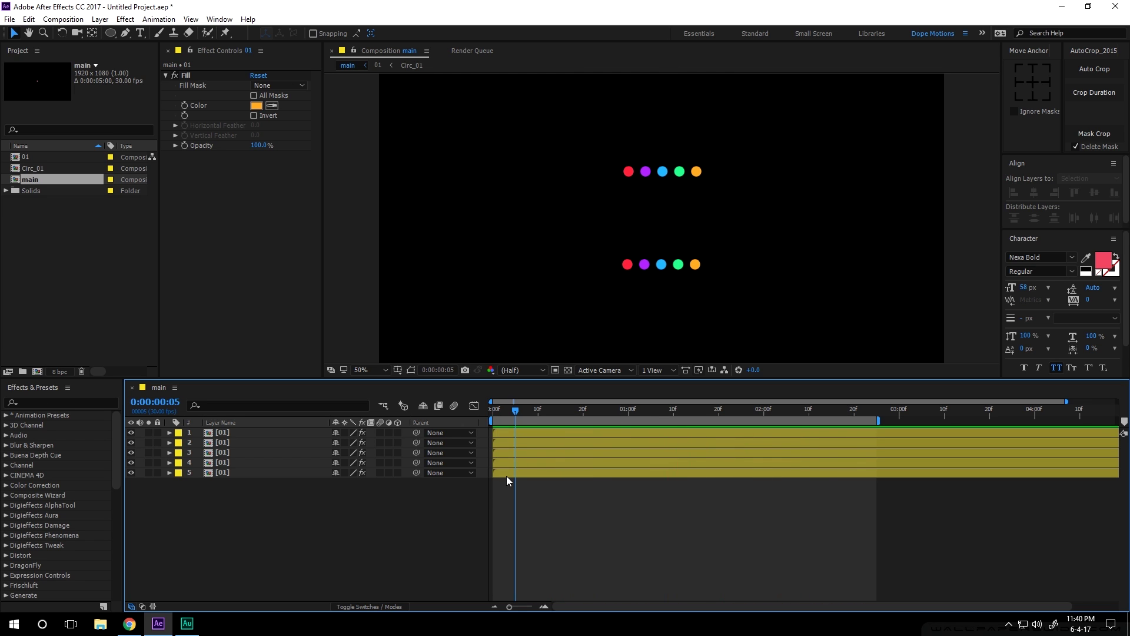
scroll(503, 487, "up", 3)
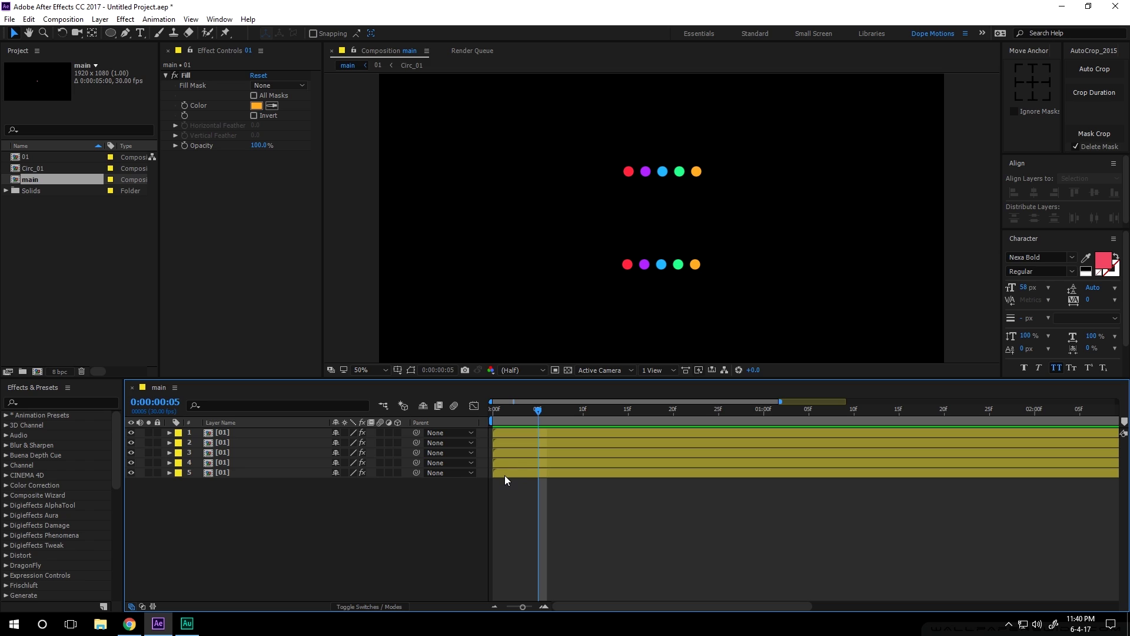
scroll(504, 475, "up", 3)
left_click_drag(526, 467, 737, 437)
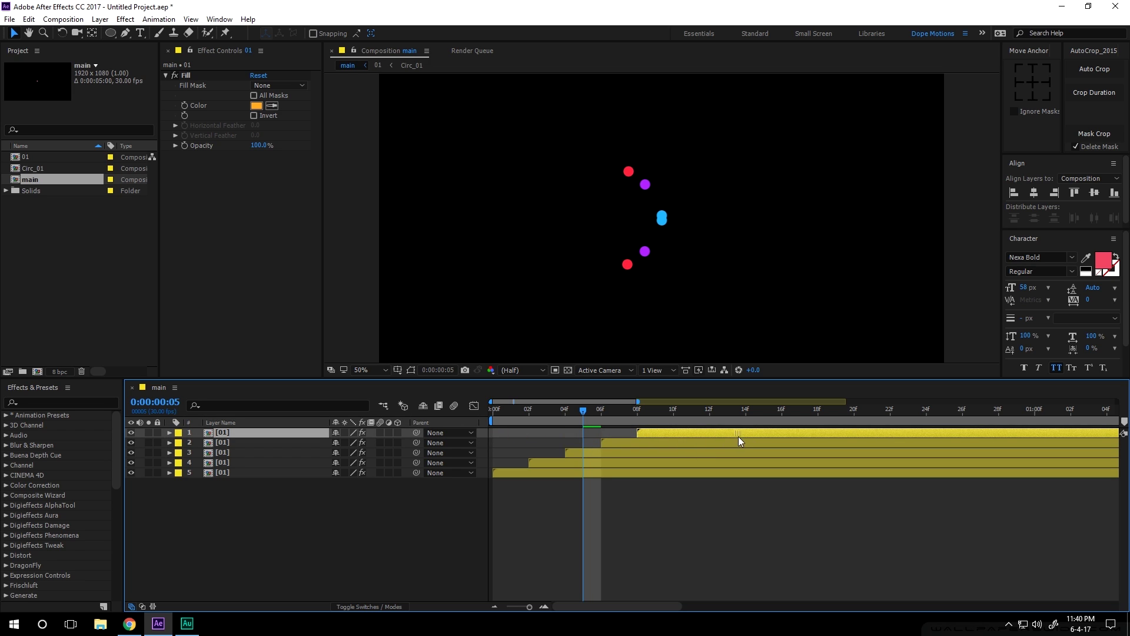
Preview the staggered animation of the five coloured layers from the start.
key("minus")
left_click_drag(523, 417, 481, 421)
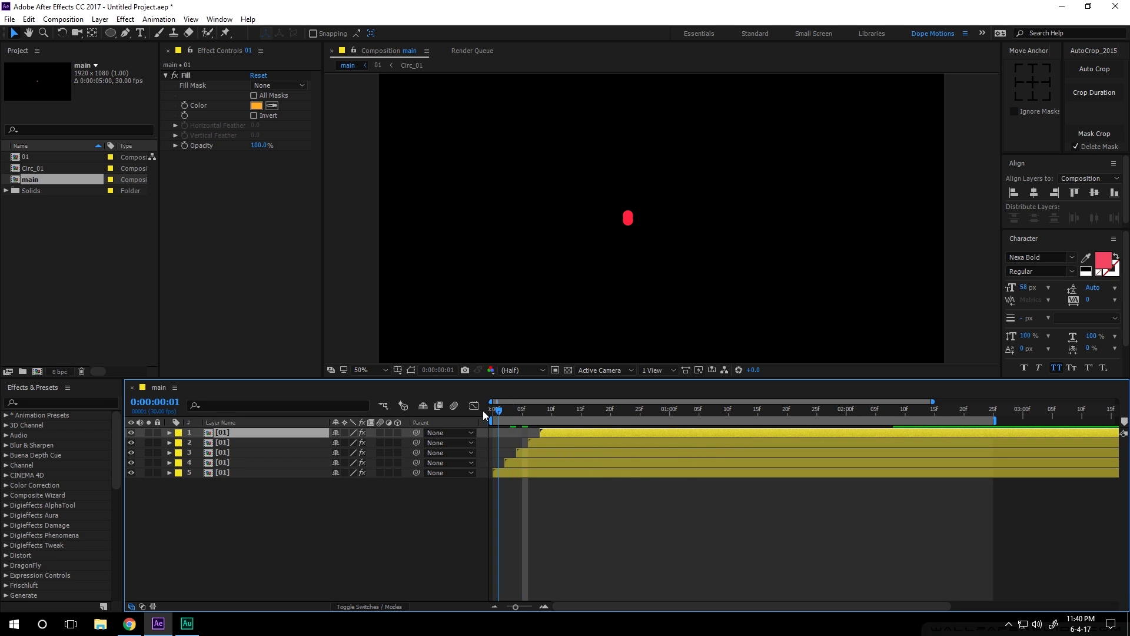
key("space")
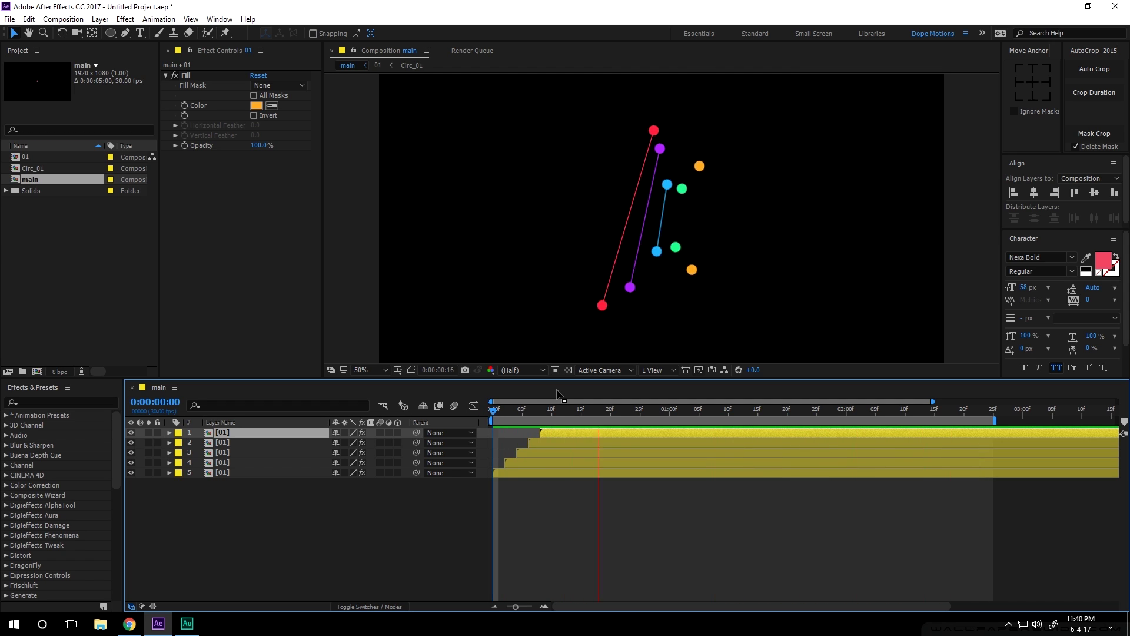
left_click(528, 411)
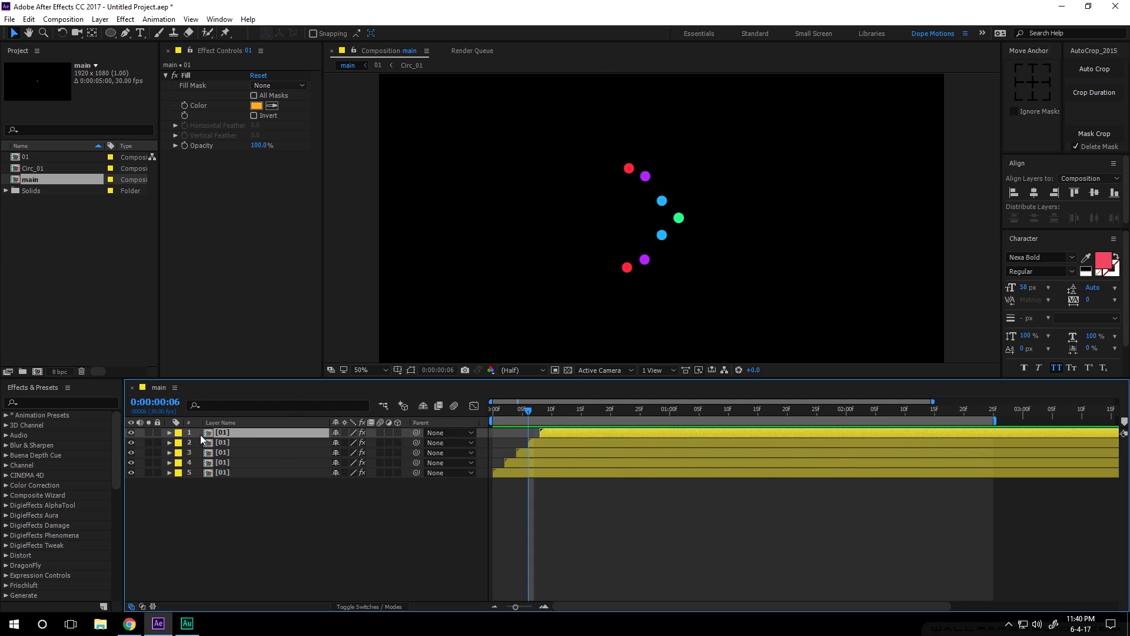
In the 01 composition, duplicate both Circ_01 layers, move the copies below the originals, and give them a green label.
double_click(220, 434)
left_click_drag(519, 414, 576, 412)
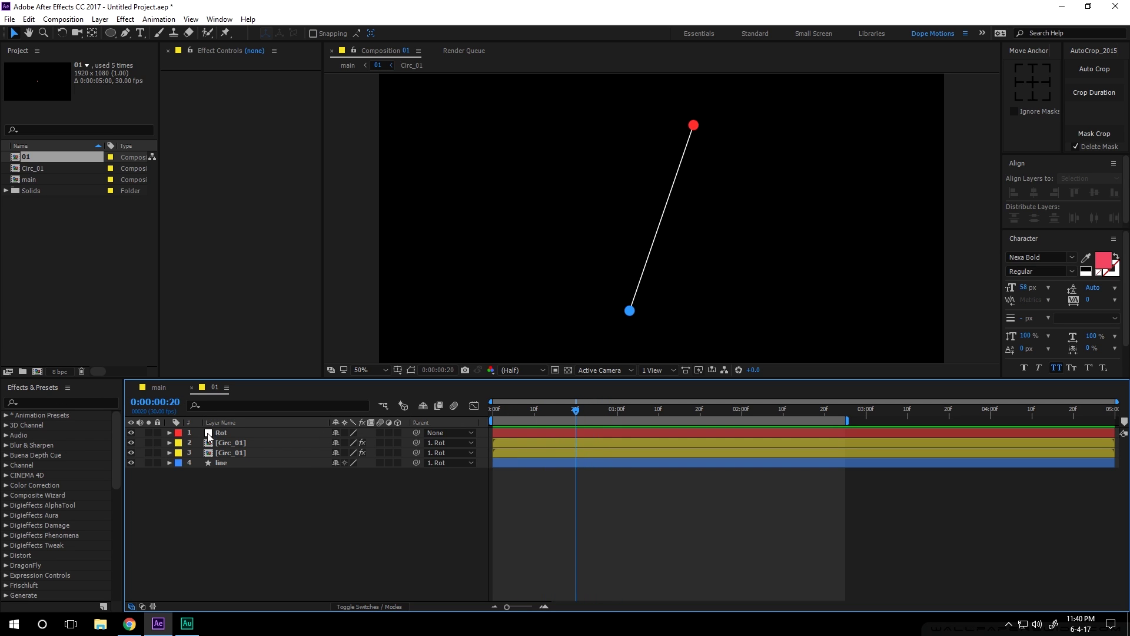
left_click(238, 452)
left_click(234, 445, "ctrl")
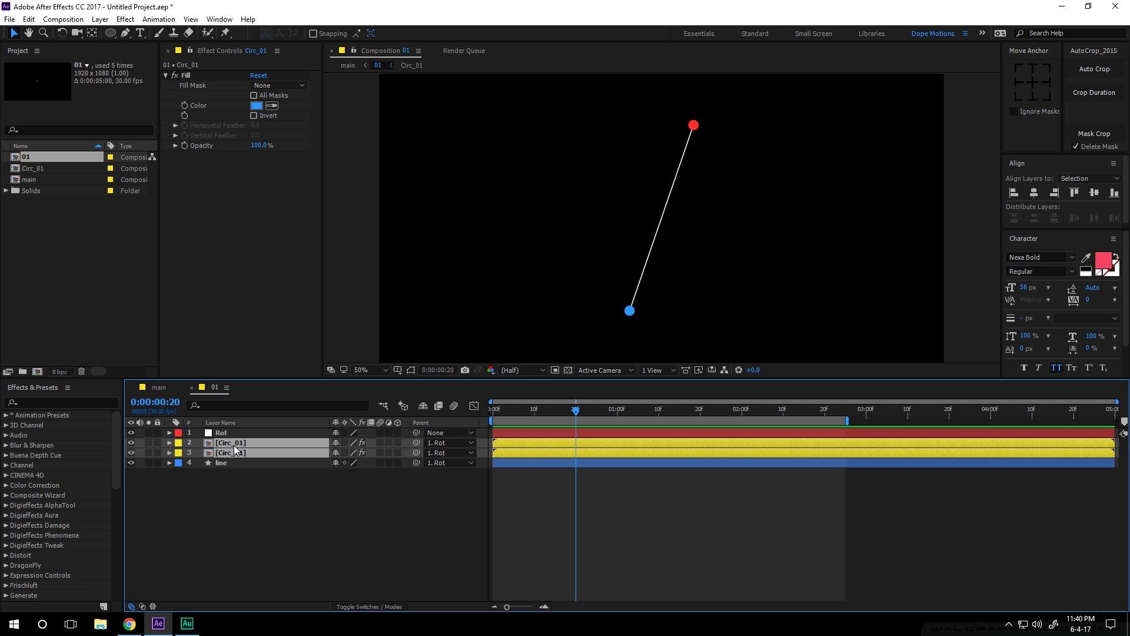
key("ctrl+d")
left_click_drag(226, 443, 226, 476)
left_click(177, 463)
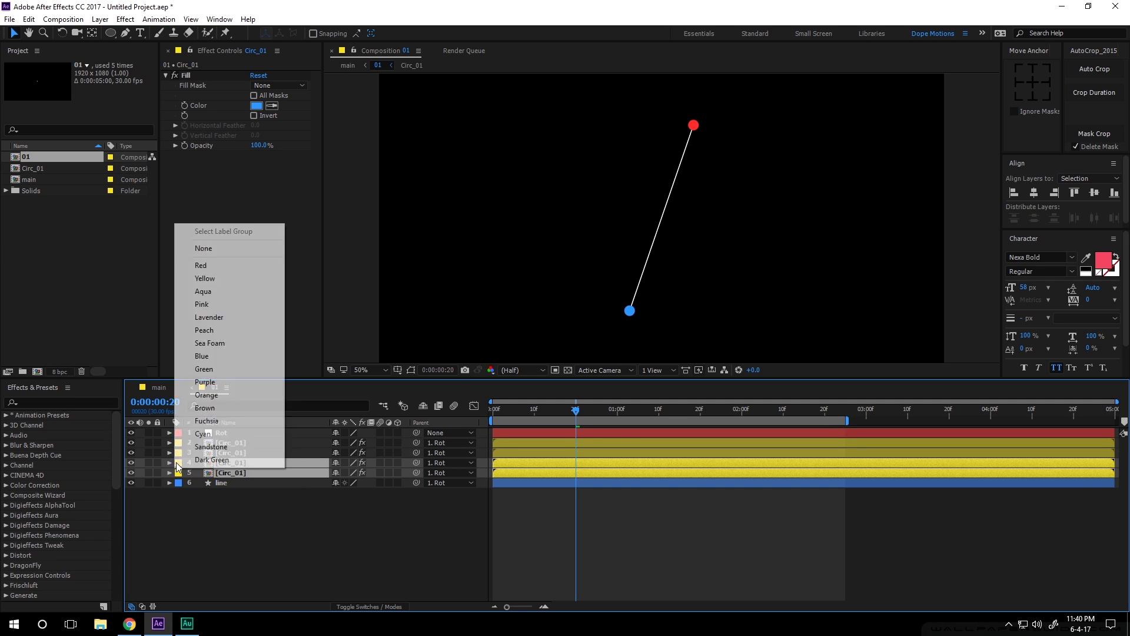
left_click(209, 368)
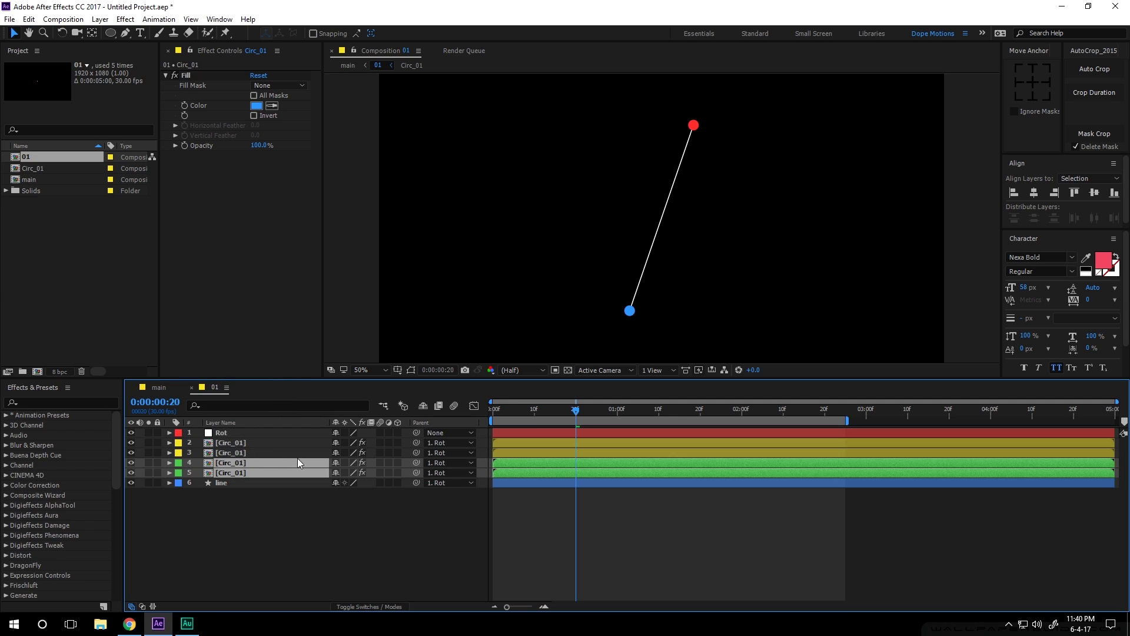
Set the Scale of both green-labelled Circ_01 copies to 50, -50% and check them at an earlier frame.
key("s")
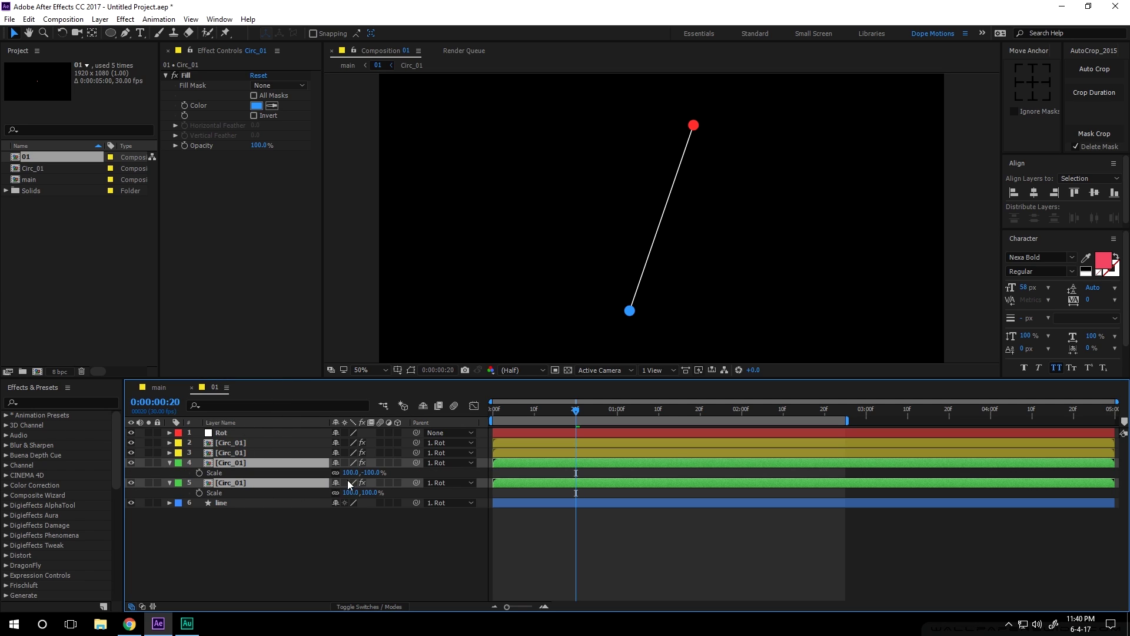
left_click(309, 526)
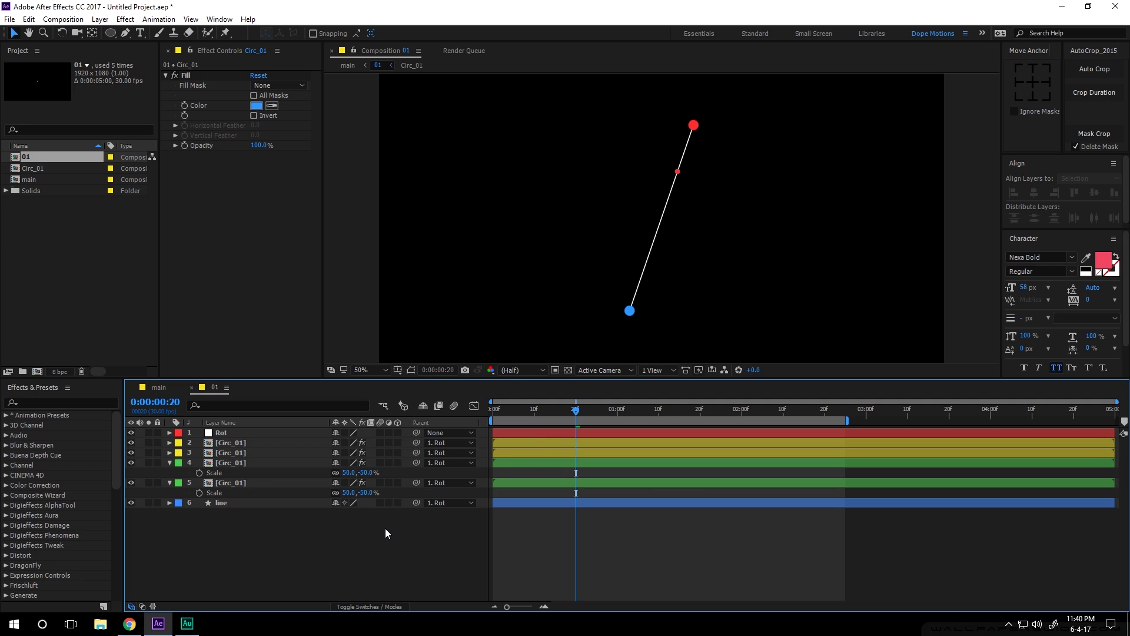
left_click_drag(553, 411, 540, 423)
Try a Scale of 37, -37% on the lower green-labelled Circ_01 copy, and delete that copy.
left_click(233, 484)
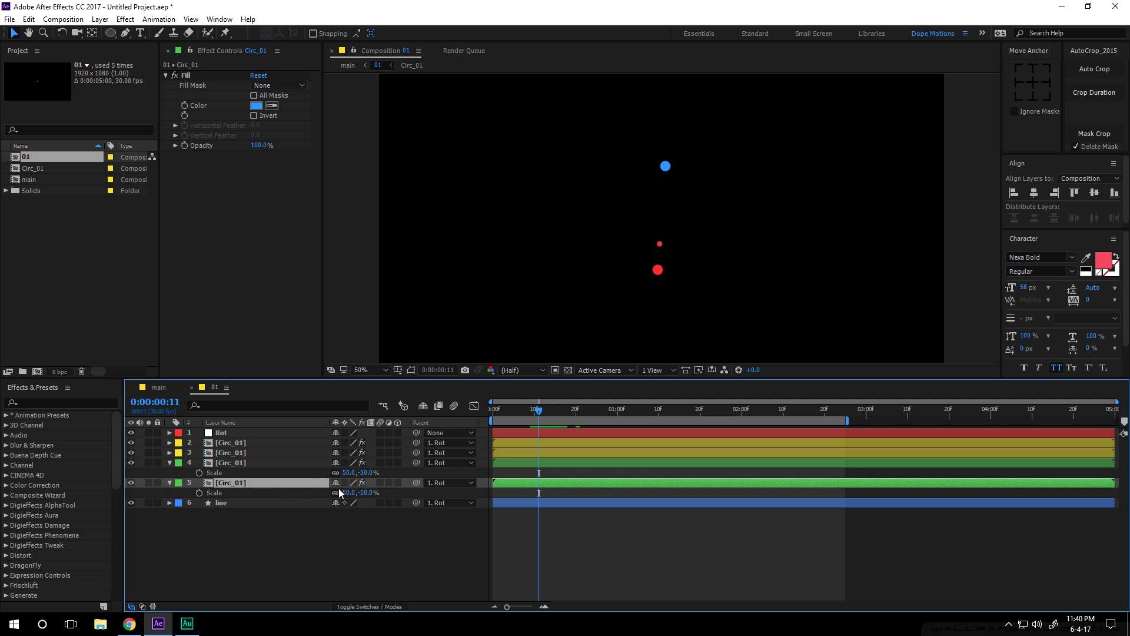
left_click_drag(347, 493, 366, 492)
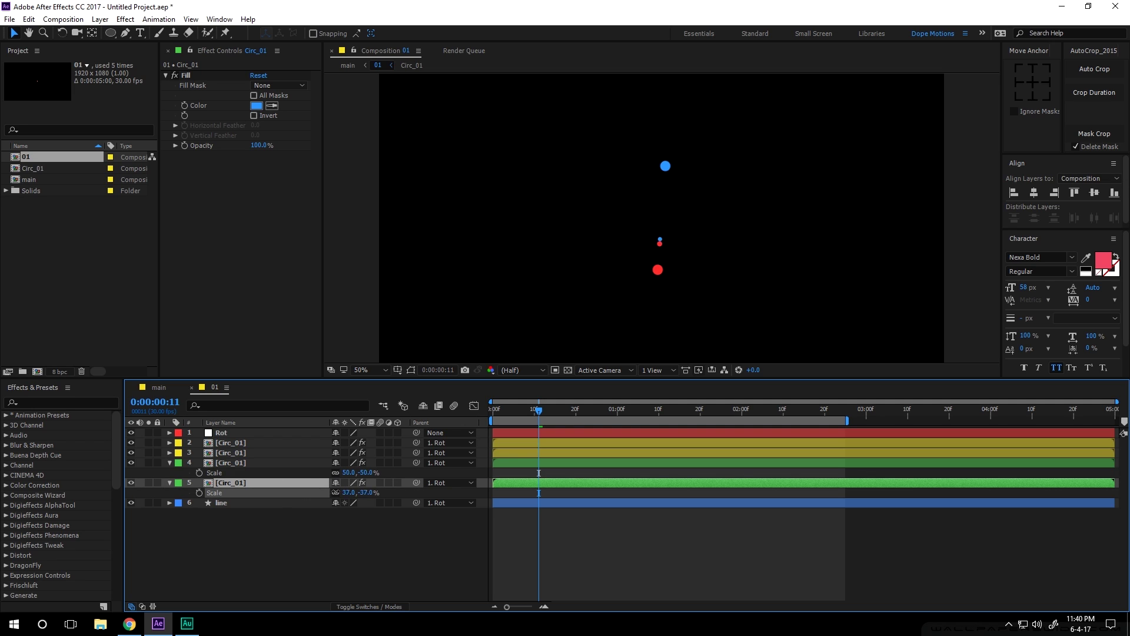
left_click_drag(380, 483, 298, 488)
left_click(233, 484)
key("Delete")
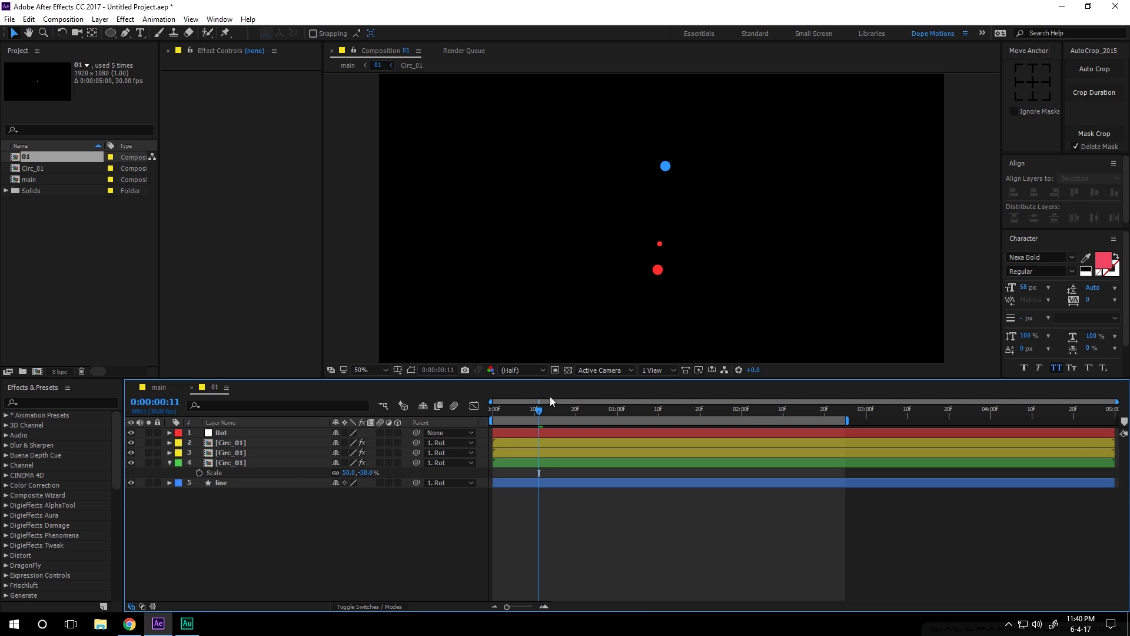
Show the layer controls, check which circle the lower yellow-labelled Circ_01 layer holds by toggling its visibility, and duplicate that layer.
mouse_move(534, 414)
left_mouse_down()
mouse_move(497, 413)
mouse_move(517, 412)
left_mouse_up()
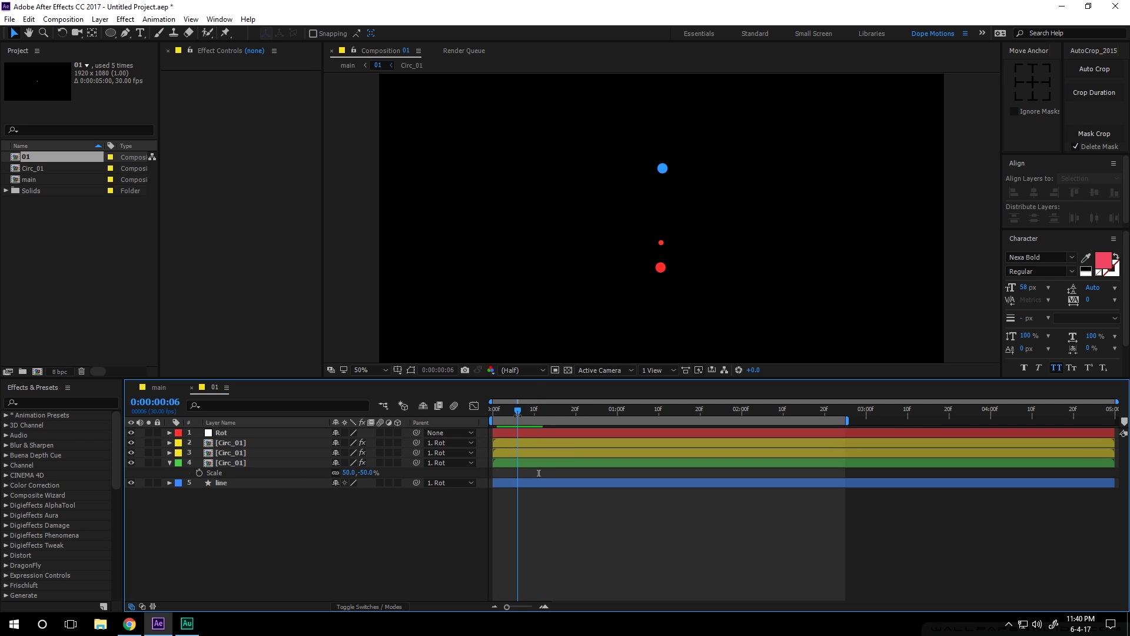
left_click(230, 454)
left_click(411, 370)
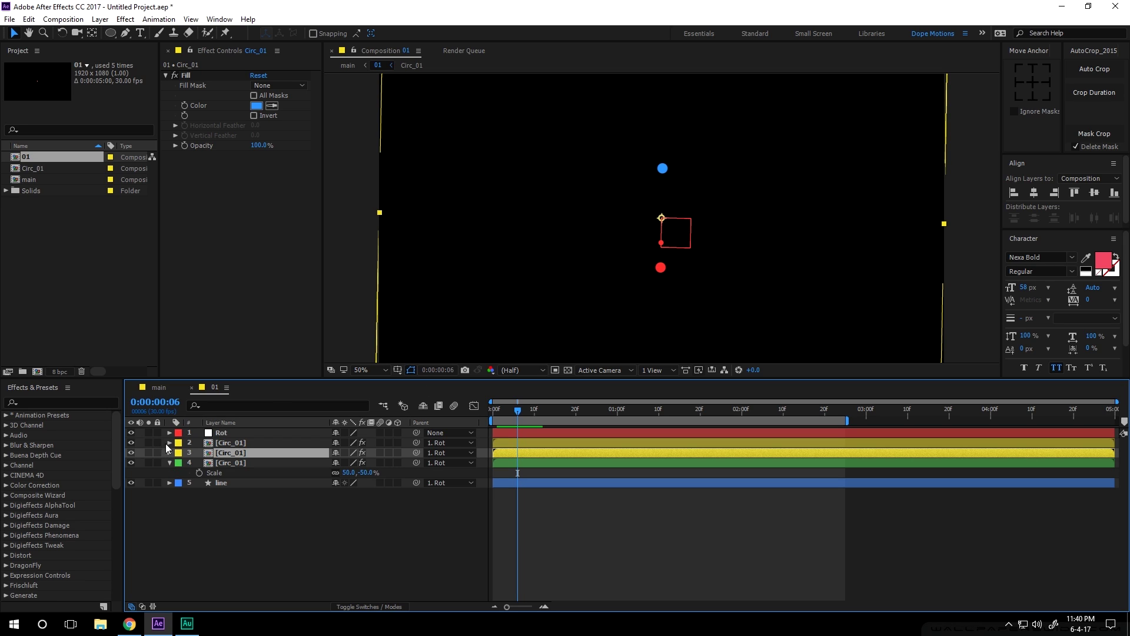
left_click(131, 453)
left_click(131, 453)
key("ctrl+d")
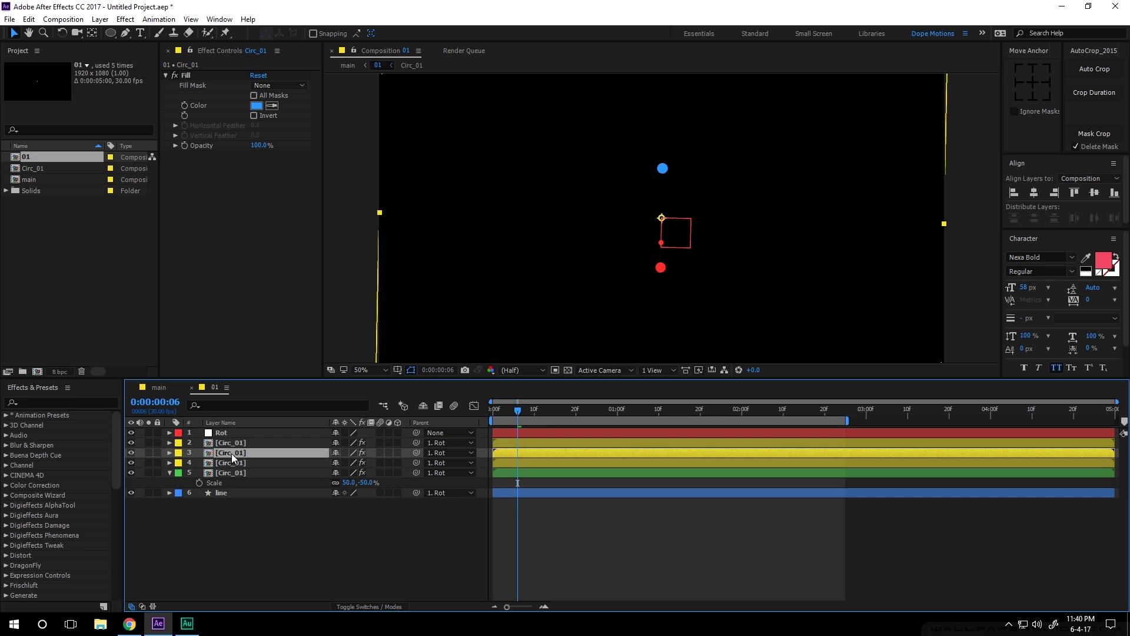
Set the Scale of the duplicated blue Circ_01 layer to 50, 50% and check the inner circles at other frames.
key("s")
left_click_drag(348, 462, 338, 464)
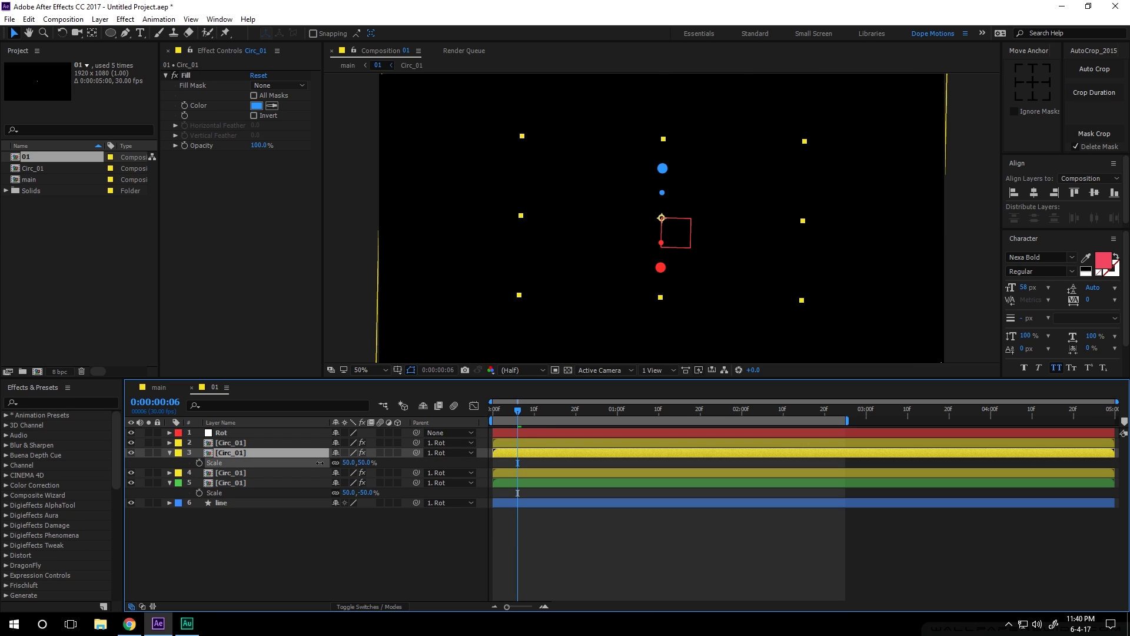
left_click(523, 493)
left_click_drag(517, 416, 629, 416)
In the main composition, play the animation from the first frame and add a white 1920 x 1080 solid named BG beneath all the 01 layers.
left_click(154, 388)
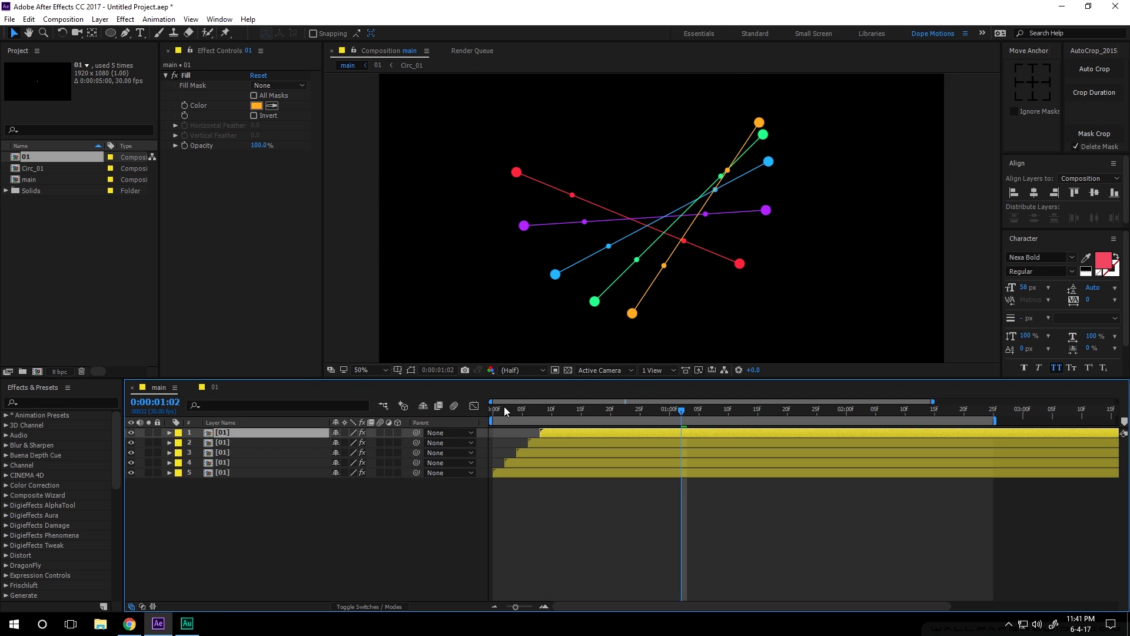
left_click_drag(537, 407, 480, 417)
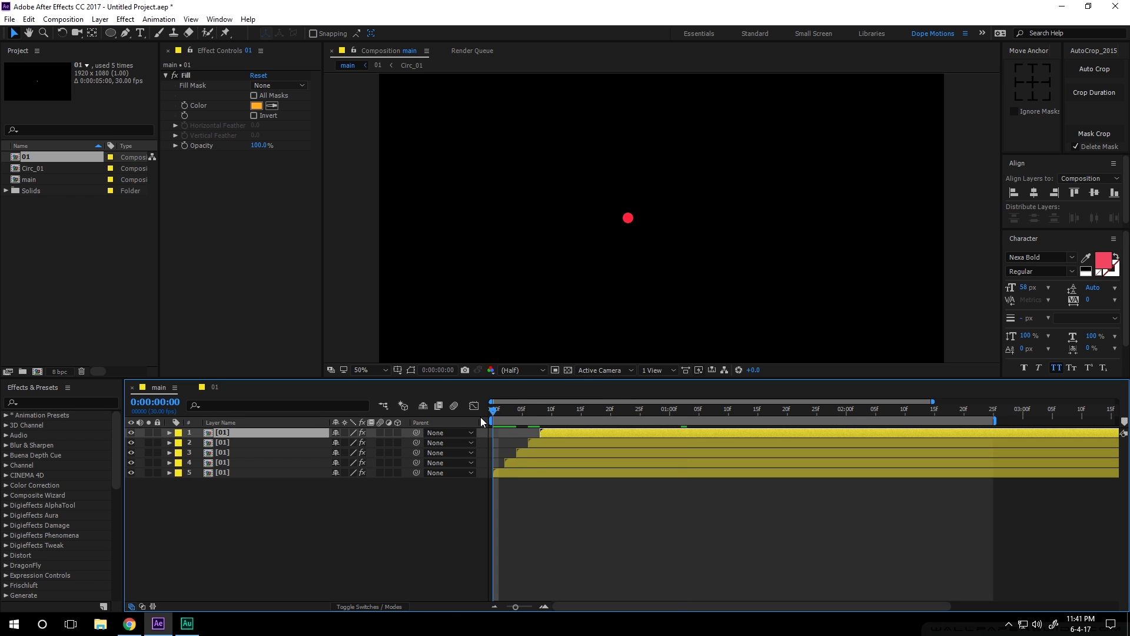
key("space")
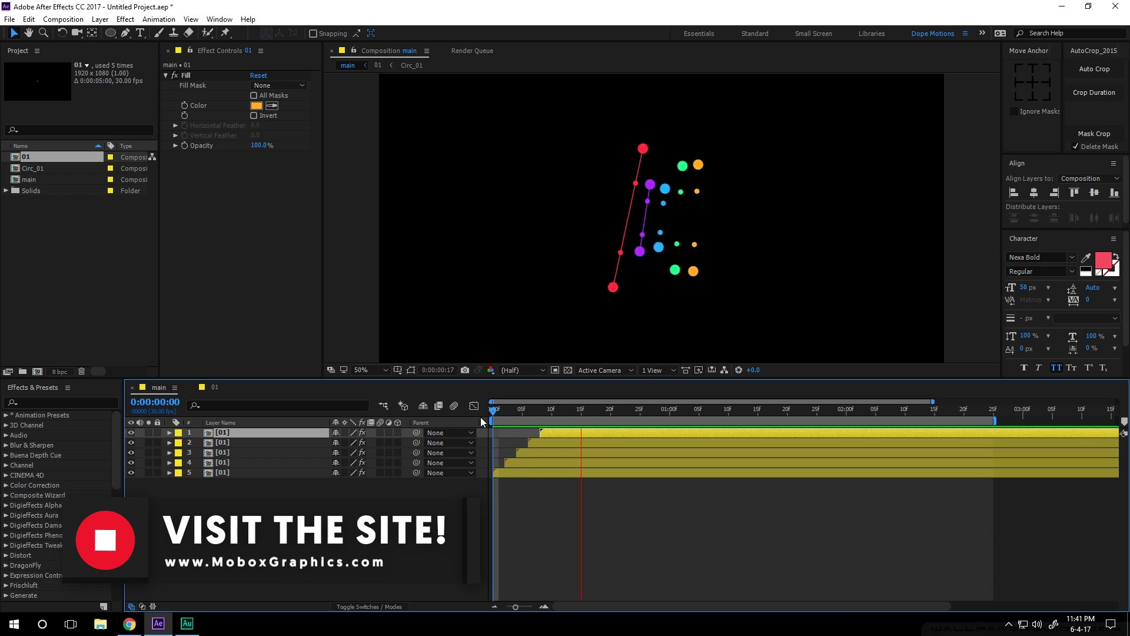
key("ctrl+y")
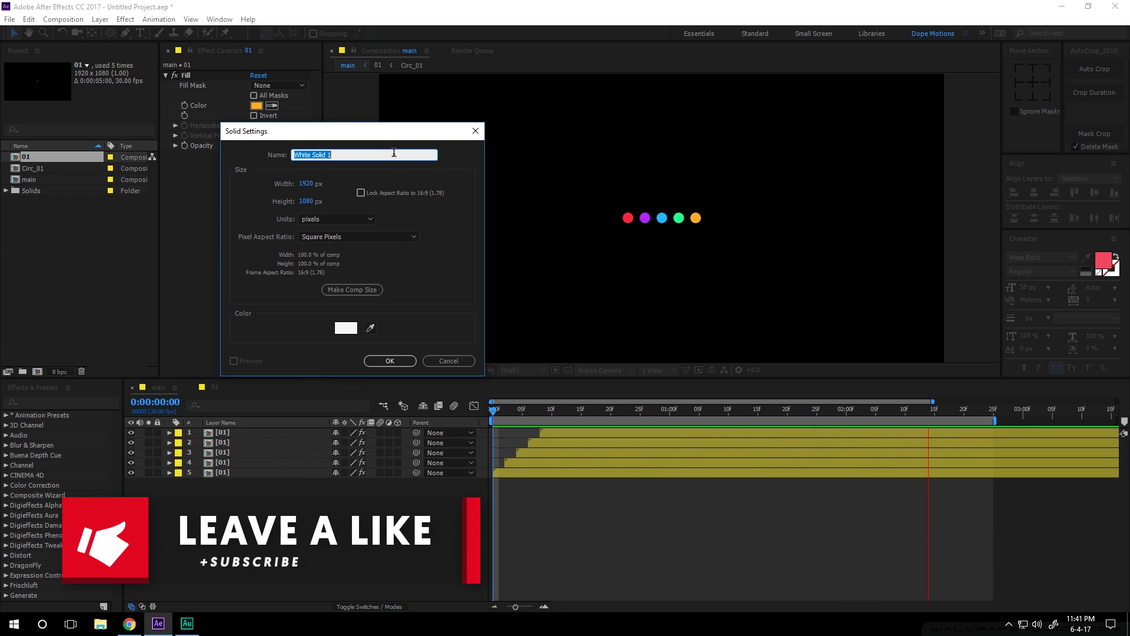
type("BG")
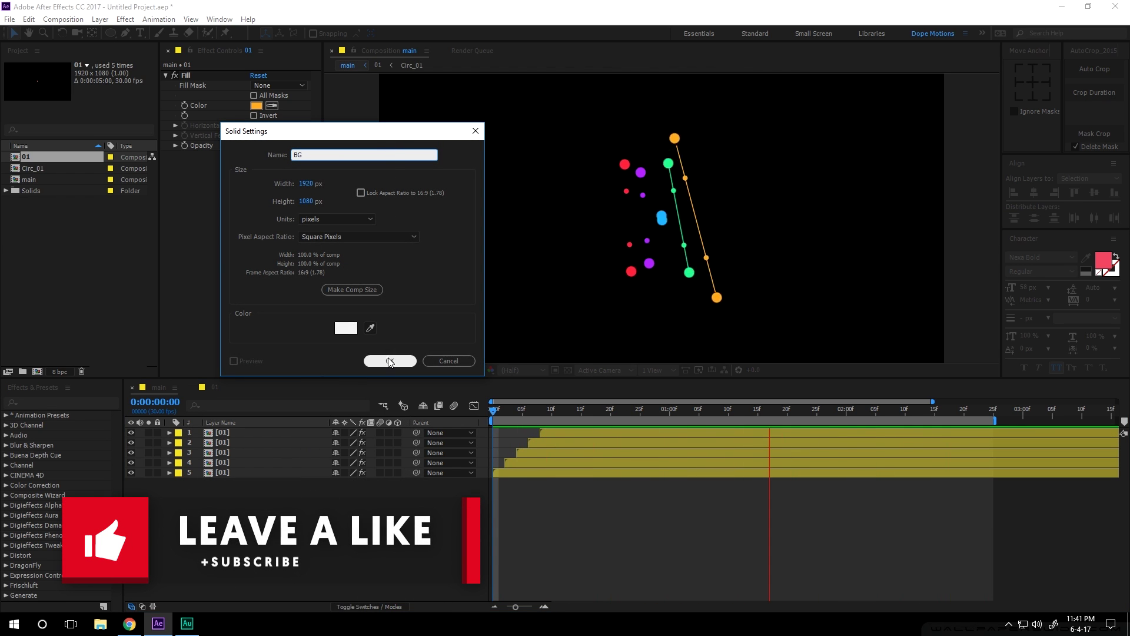
left_click(389, 360)
left_click_drag(237, 430, 241, 486)
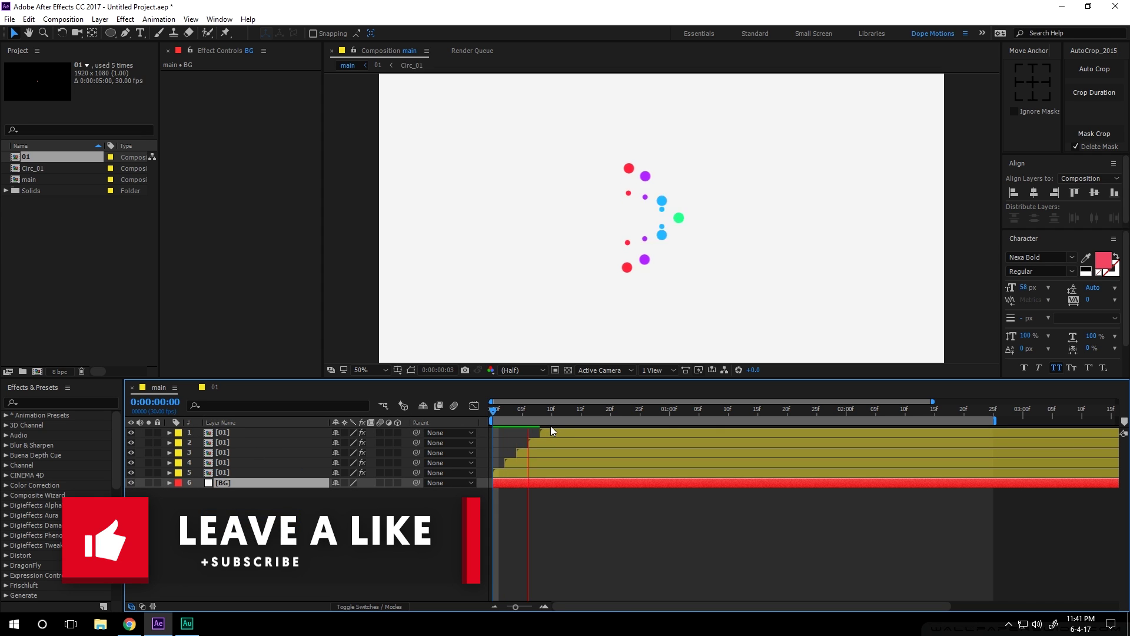